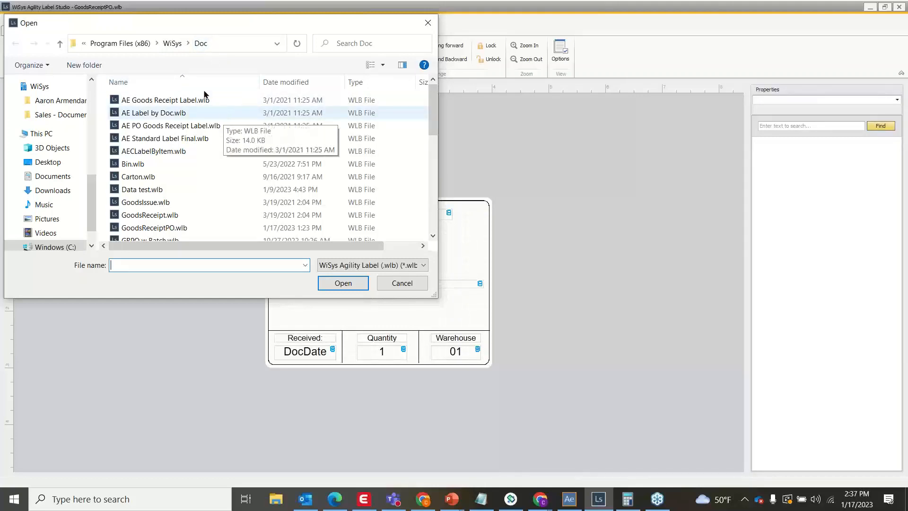
Step: Open the GoodsReceiptPO.wlb label file
{"action": "scroll", "coordinate": [204, 224], "scroll_direction": "down", "scroll_amount": 3}
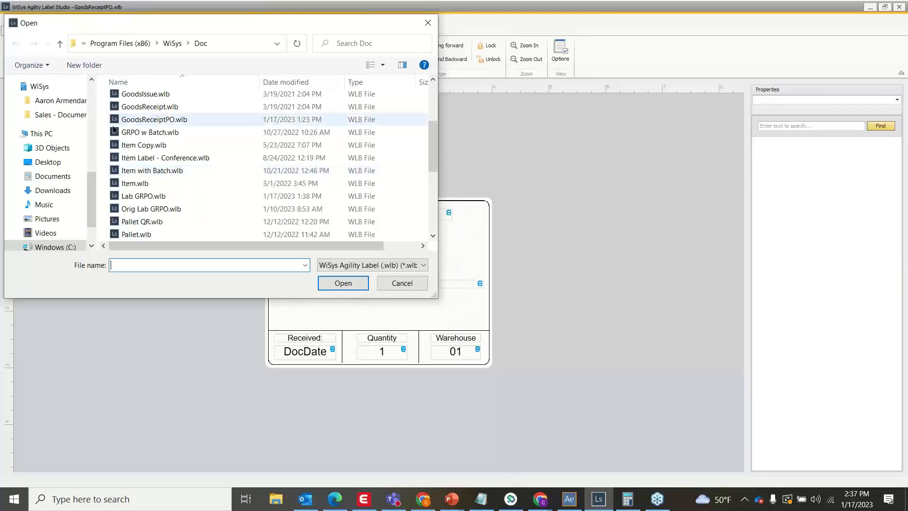
{"action": "double_click", "coordinate": [138, 125]}
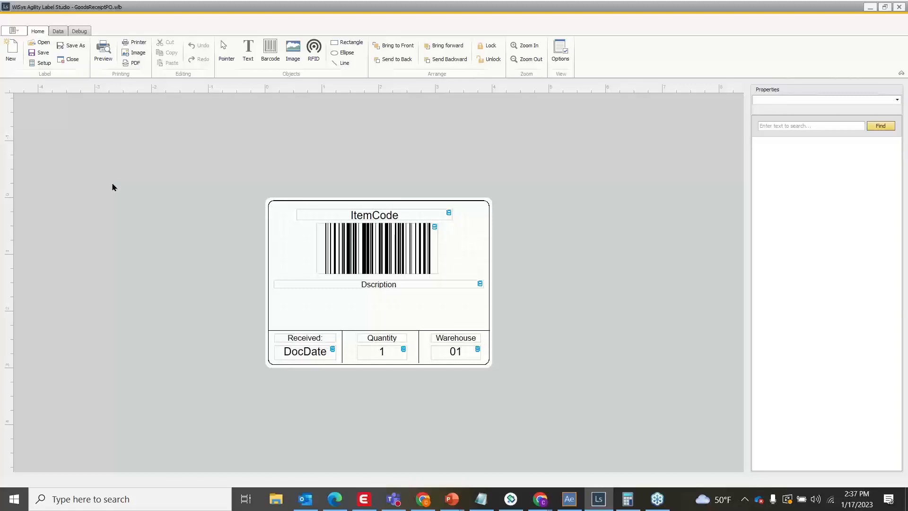
Step: Move the barcode freehand on the label to about X 0.75 in, Y 0.35 in
{"action": "left_click", "coordinate": [396, 258]}
{"action": "left_click_drag", "start_coordinate": [397, 257], "coordinate": [435, 282]}
{"action": "left_click_drag", "start_coordinate": [323, 279], "coordinate": [362, 261]}
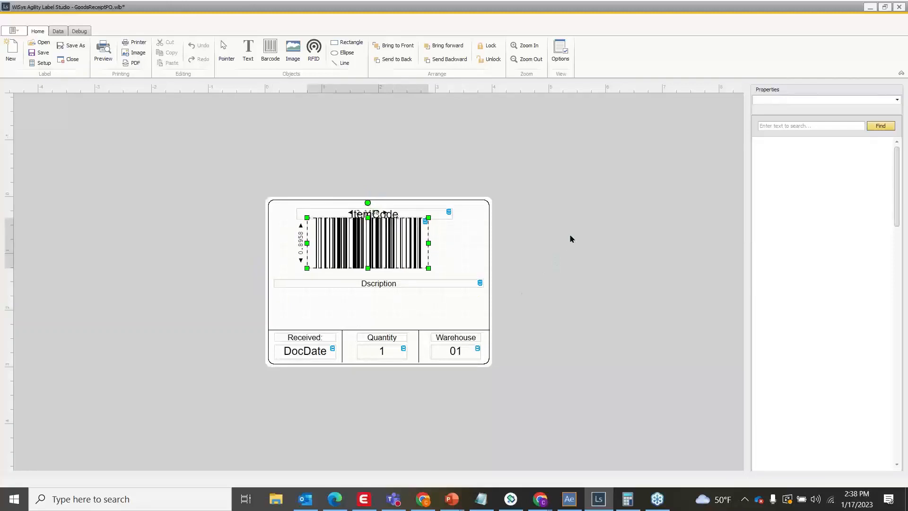
{"action": "left_click", "coordinate": [438, 151]}
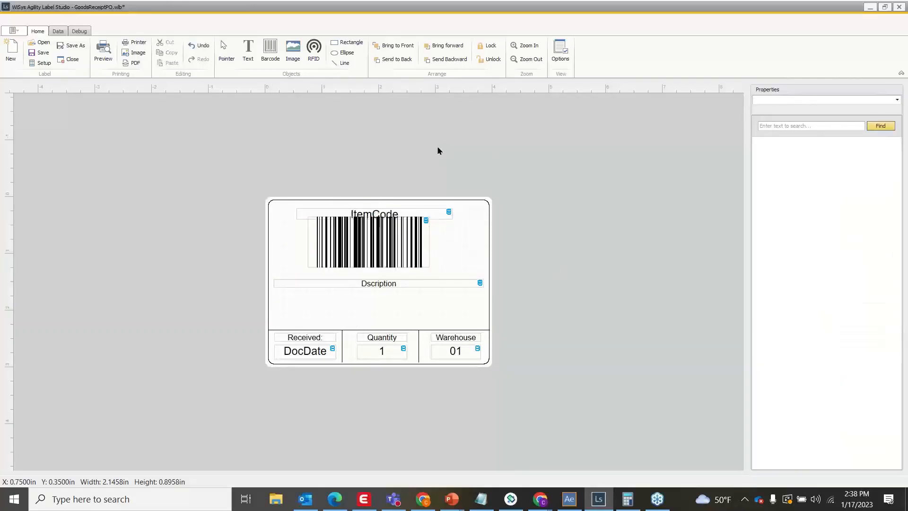
Step: Nudge the barcode down and to the right, between the ItemCode and Dscription fields, to X 0.95 in, Y 0.50 in
{"action": "left_click", "coordinate": [408, 240]}
{"action": "key", "text": "Down"}
{"action": "key", "text": "Down"}
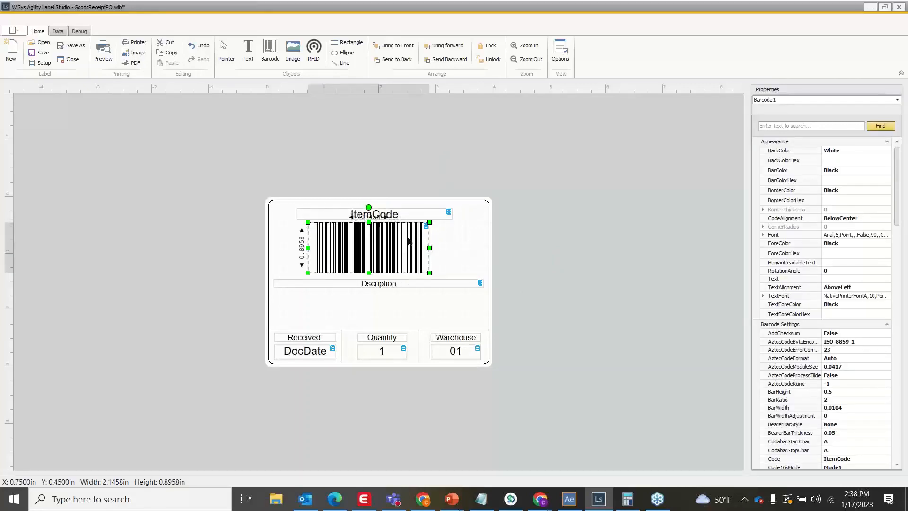
{"action": "key", "text": "Down"}
{"action": "key", "text": "Right"}
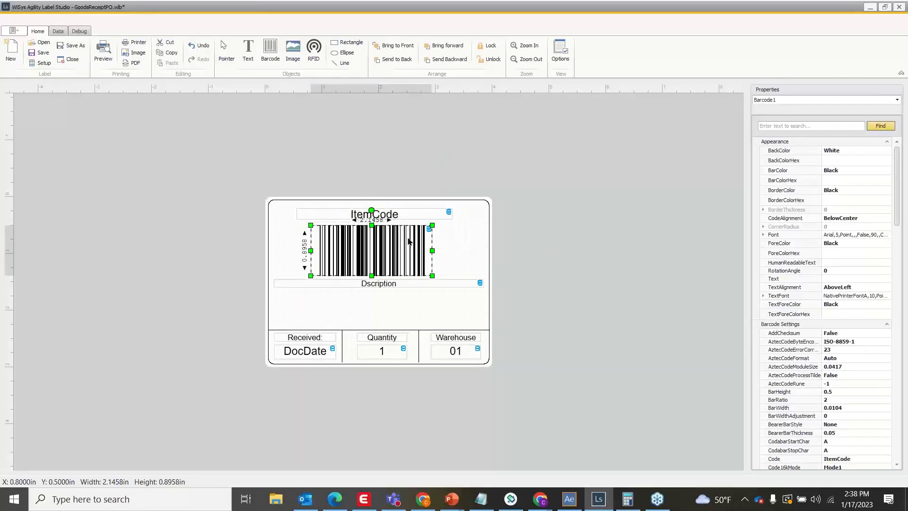
{"action": "key", "text": "Right"}
{"action": "key", "text": "Right"}
{"action": "key", "text": "Right"}
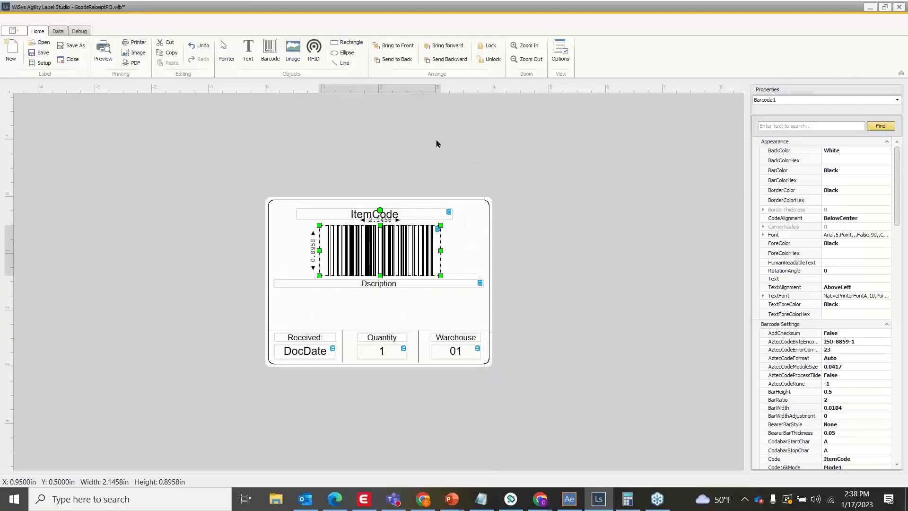
{"action": "left_click", "coordinate": [85, 118]}
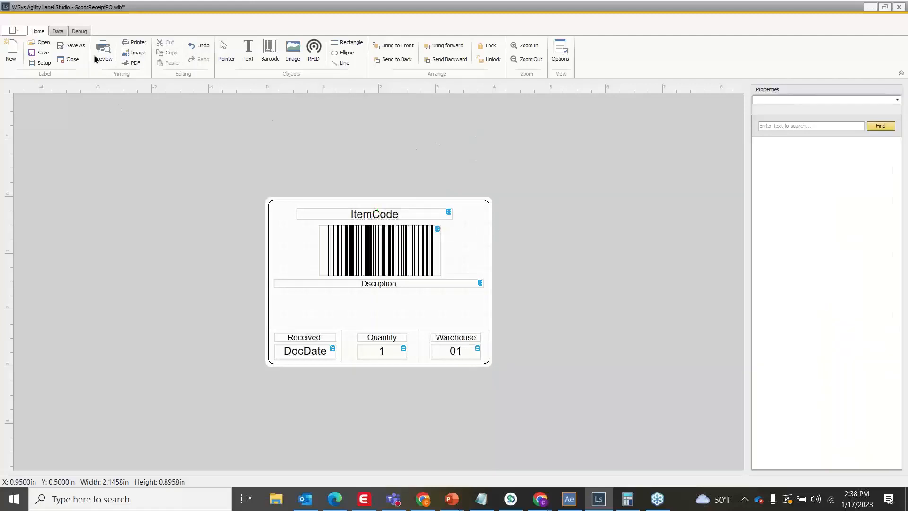
Step: Open the label's SQL query and examine its parameter list, keeping the SQL statement readable beside it
{"action": "left_click", "coordinate": [57, 33]}
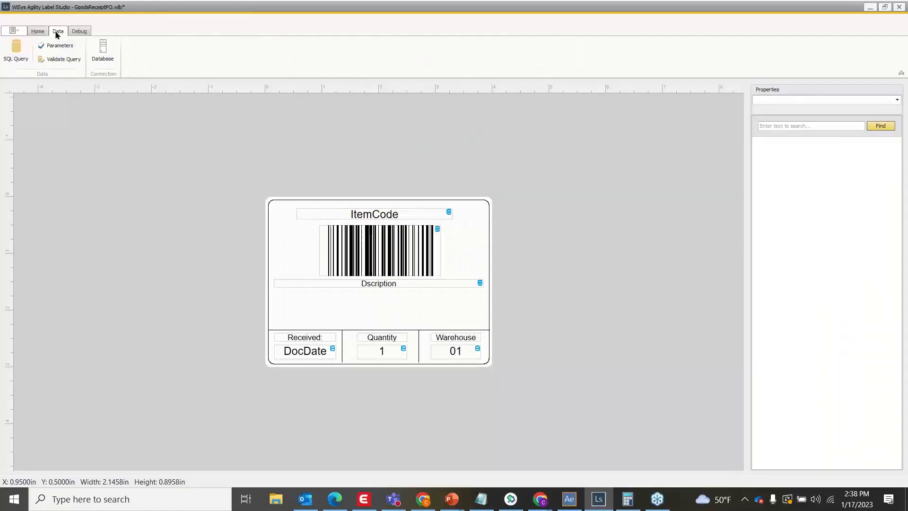
{"action": "left_click", "coordinate": [20, 47]}
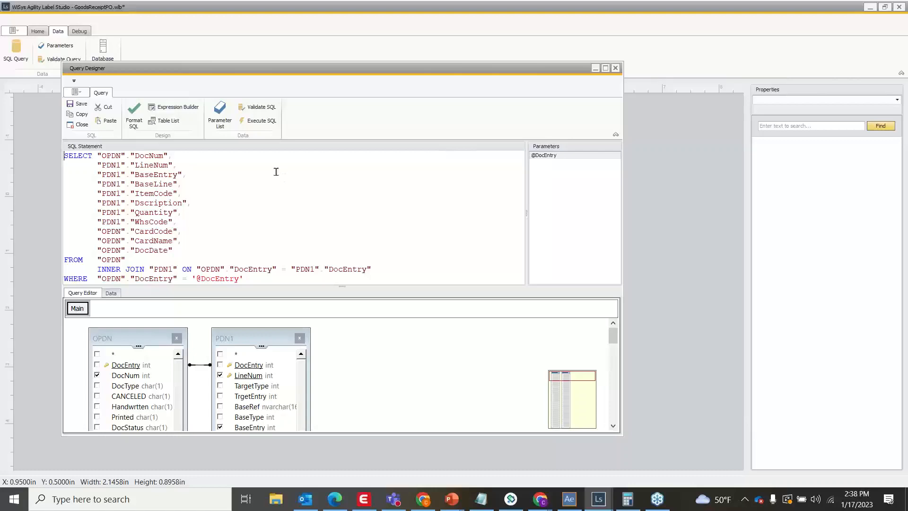
{"action": "left_click", "coordinate": [219, 115]}
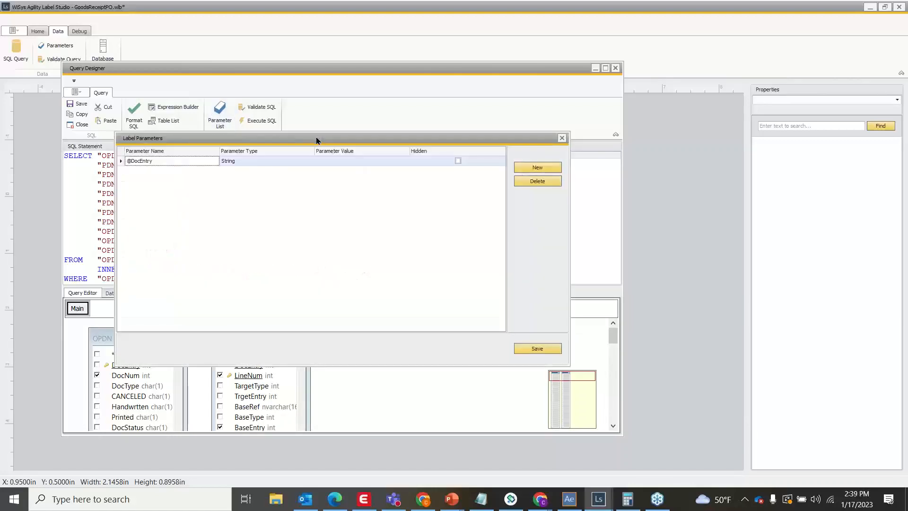
{"action": "left_click_drag", "start_coordinate": [324, 138], "coordinate": [429, 88]}
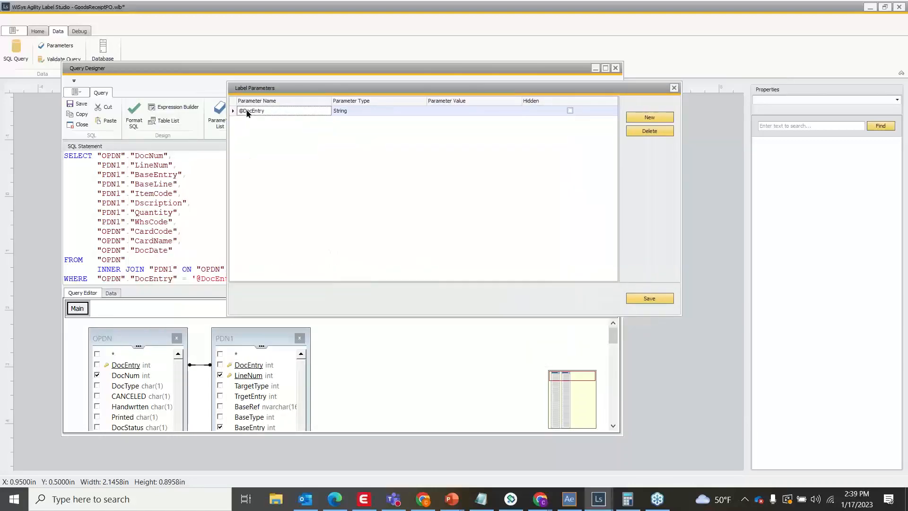
{"action": "left_click_drag", "start_coordinate": [265, 89], "coordinate": [355, 95]}
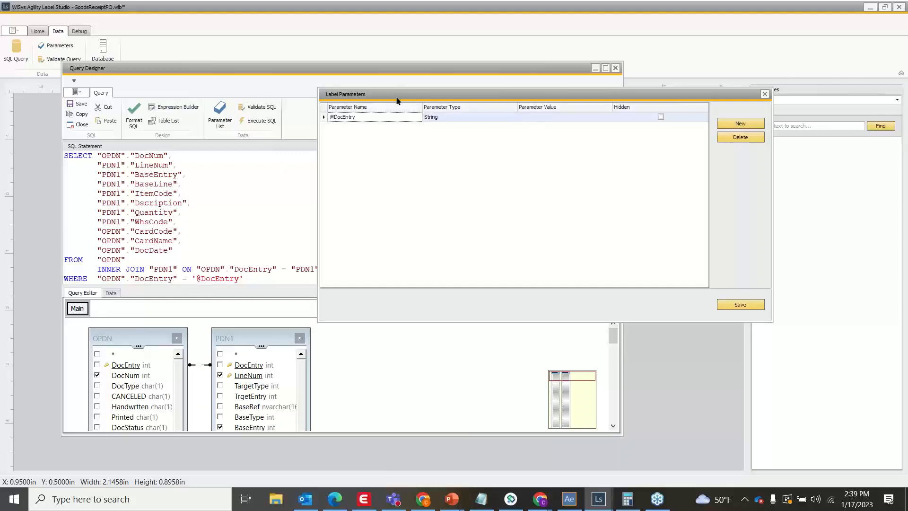
{"action": "left_click_drag", "start_coordinate": [397, 100], "coordinate": [390, 104]}
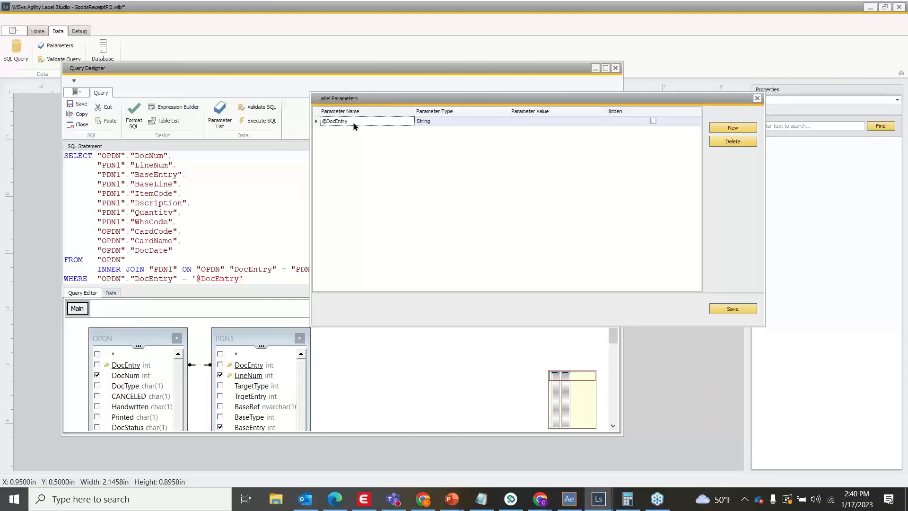
{"action": "left_click", "coordinate": [756, 99]}
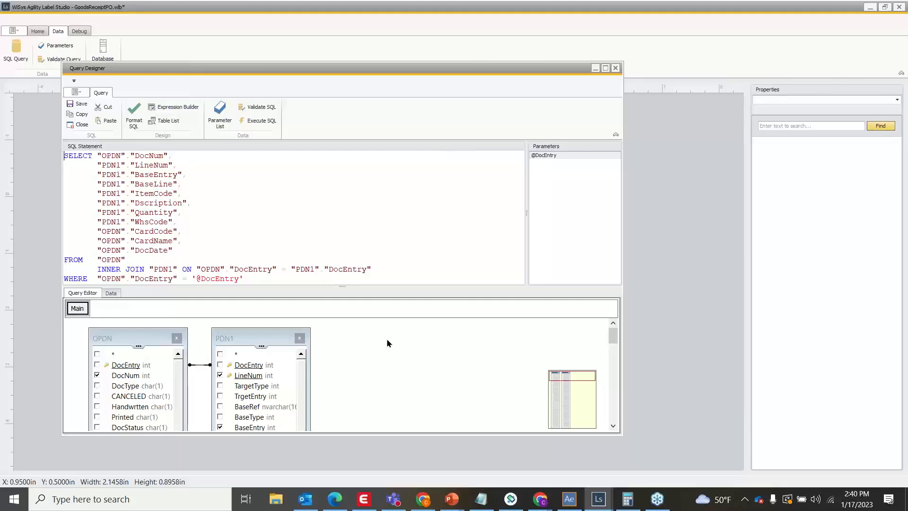
Step: Try adding the OPDN fields Printed, Handwrtten and DocStatus to the query, remove them again, and close the query designer
{"action": "scroll", "coordinate": [200, 349], "scroll_direction": "down", "scroll_amount": 2}
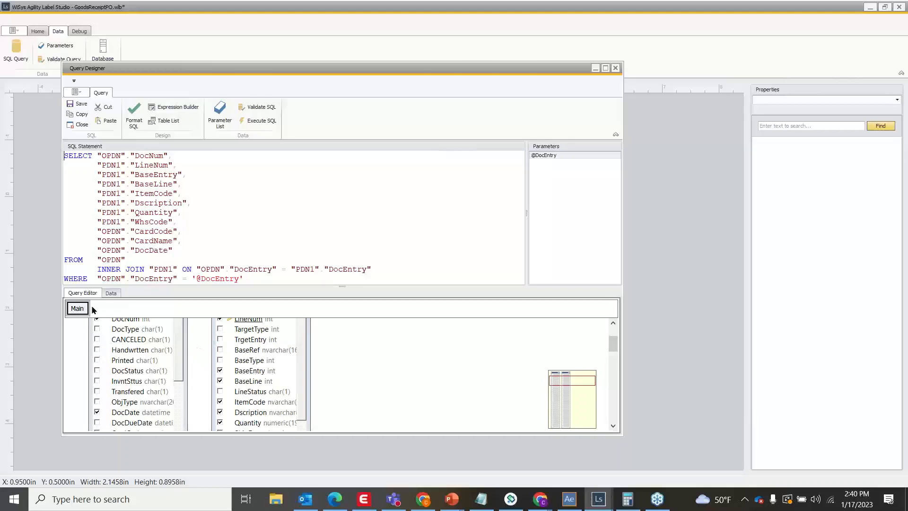
{"action": "left_click", "coordinate": [97, 360]}
{"action": "left_click", "coordinate": [97, 350]}
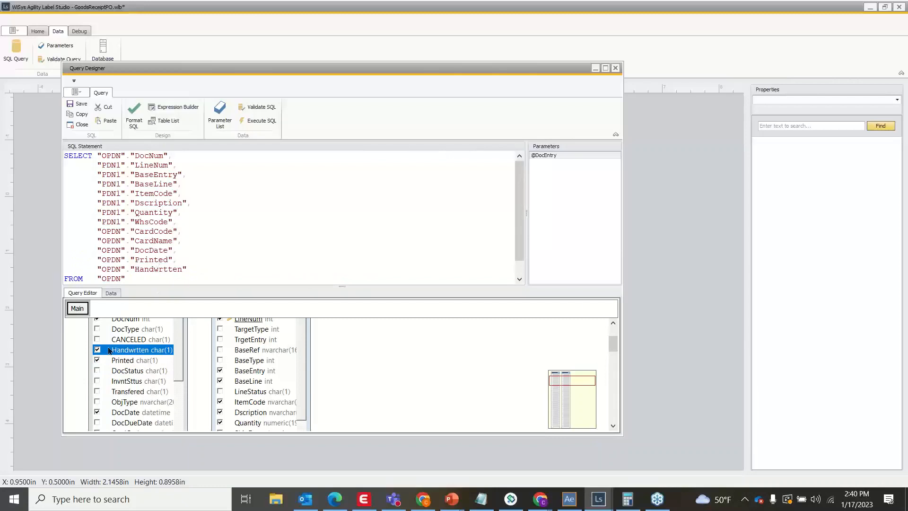
{"action": "left_click", "coordinate": [98, 352]}
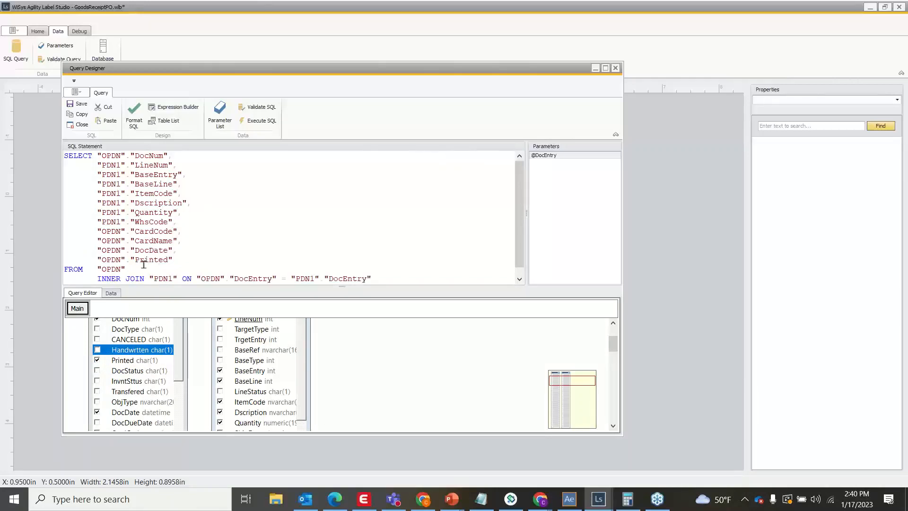
{"action": "left_click", "coordinate": [98, 361]}
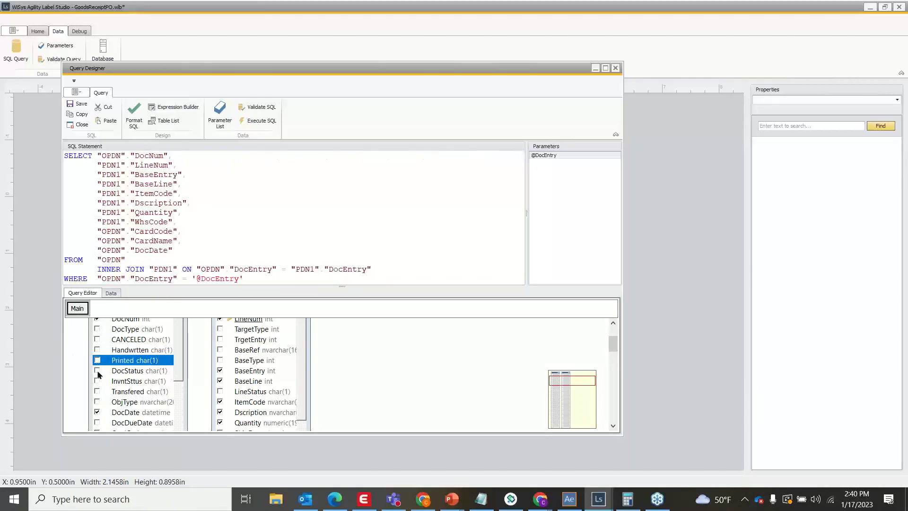
{"action": "left_click", "coordinate": [98, 371]}
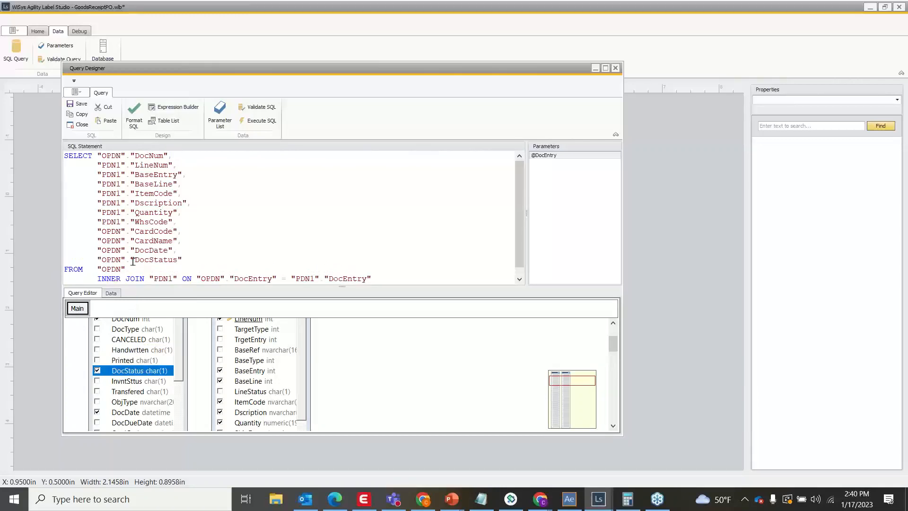
{"action": "left_click", "coordinate": [98, 371]}
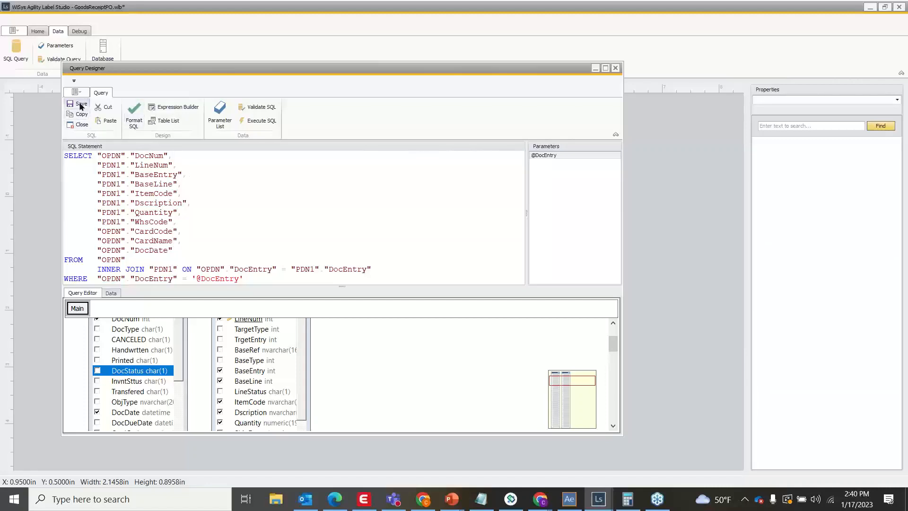
{"action": "left_click", "coordinate": [615, 68]}
{"action": "left_click", "coordinate": [38, 31]}
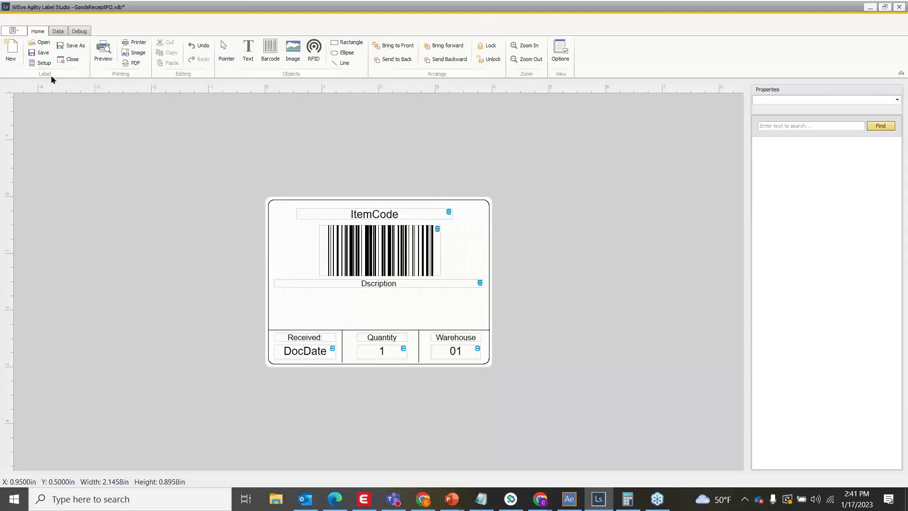
Step: Set the label height to 6 inches in the label setup
{"action": "left_click", "coordinate": [42, 63]}
{"action": "left_click_drag", "start_coordinate": [160, 105], "coordinate": [161, 100]}
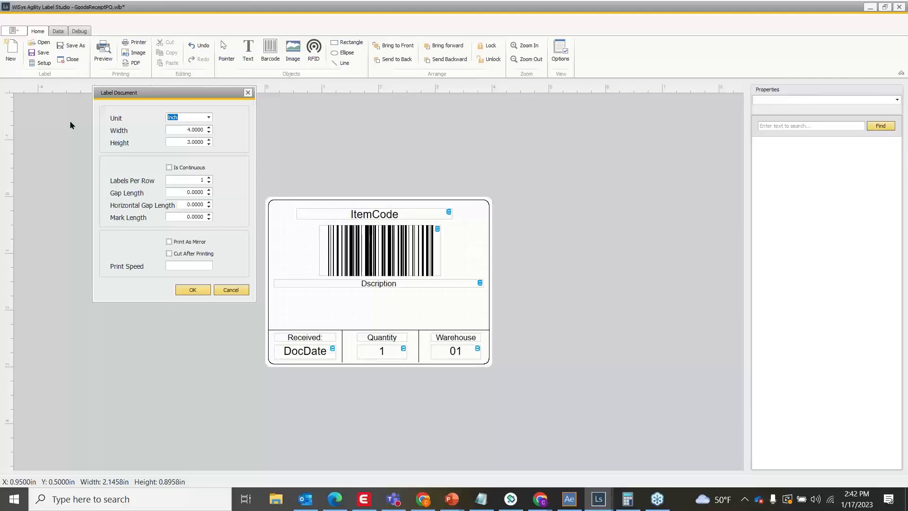
{"action": "double_click", "coordinate": [190, 142]}
{"action": "type", "text": "6"}
{"action": "left_click", "coordinate": [188, 290]}
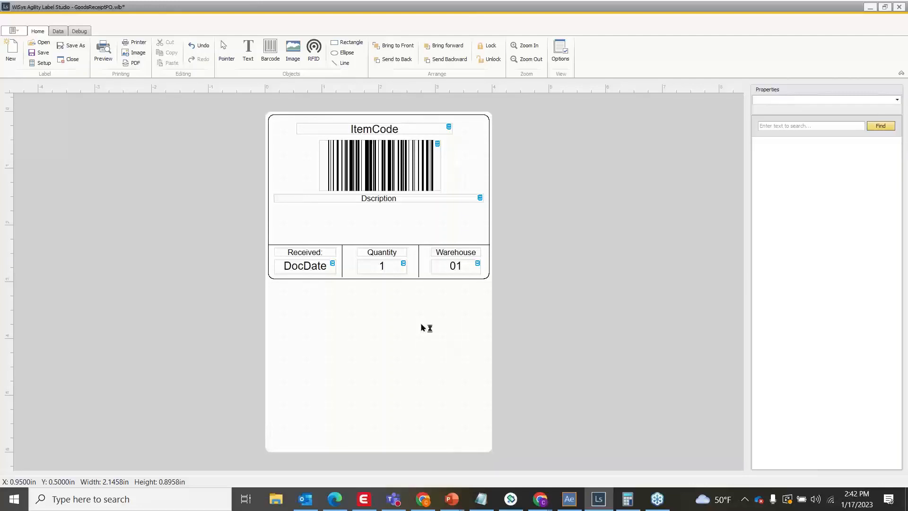
Step: Set the label height back to 3 inches in the label setup
{"action": "left_click", "coordinate": [40, 65]}
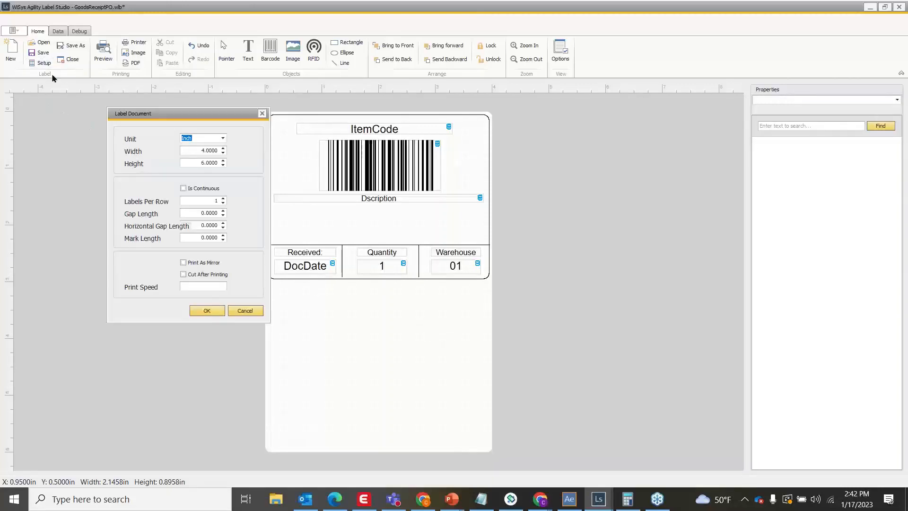
{"action": "double_click", "coordinate": [211, 163]}
{"action": "type", "text": "3."}
{"action": "left_click", "coordinate": [210, 313]}
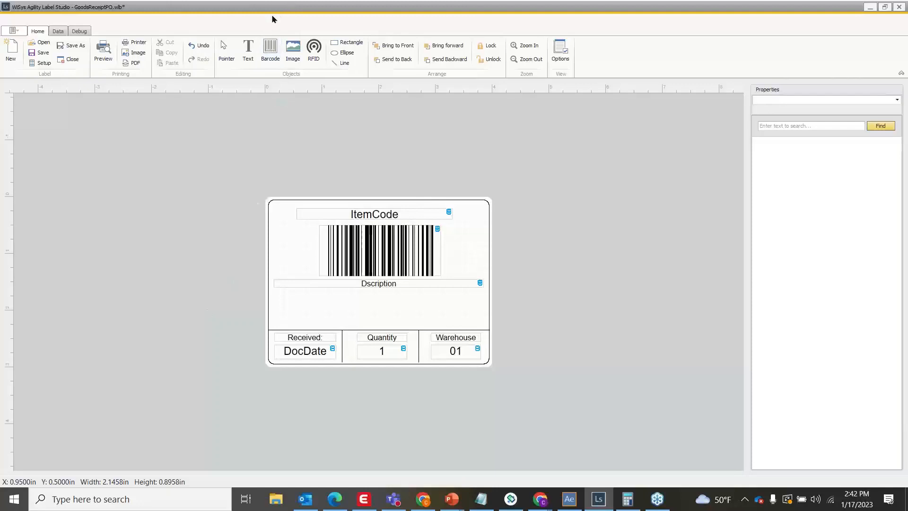
Step: Add a text object about 1.35 by 0.5 in below the Dscription field, at about X 0.5 in, Y 1.65 in
{"action": "left_click", "coordinate": [248, 49]}
{"action": "mouse_move", "coordinate": [293, 292]}
{"action": "left_mouse_down"}
{"action": "mouse_move", "coordinate": [349, 324]}
{"action": "mouse_move", "coordinate": [370, 319]}
{"action": "left_mouse_up"}
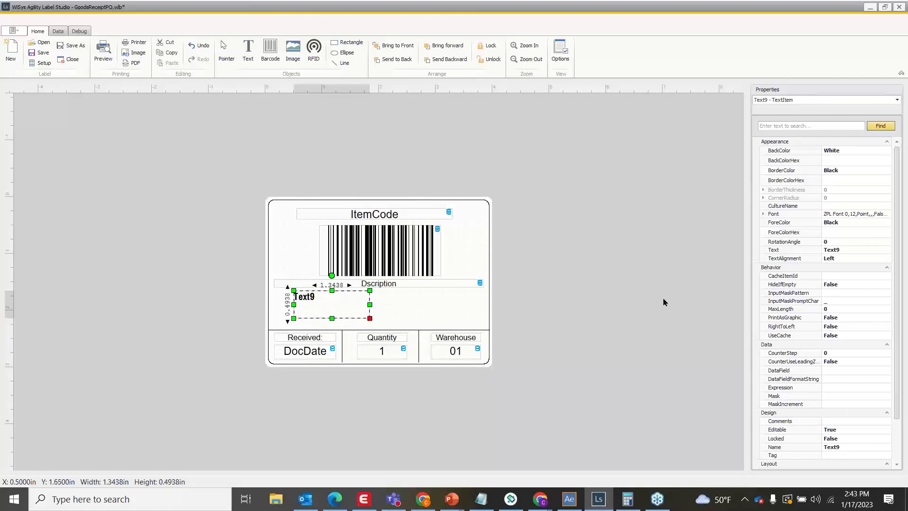
{"action": "left_click", "coordinate": [670, 238]}
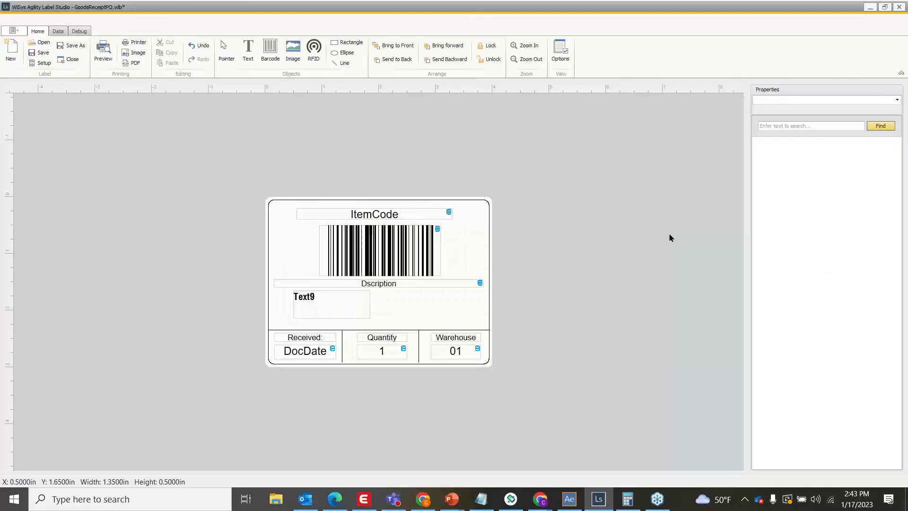
{"action": "left_click", "coordinate": [345, 304]}
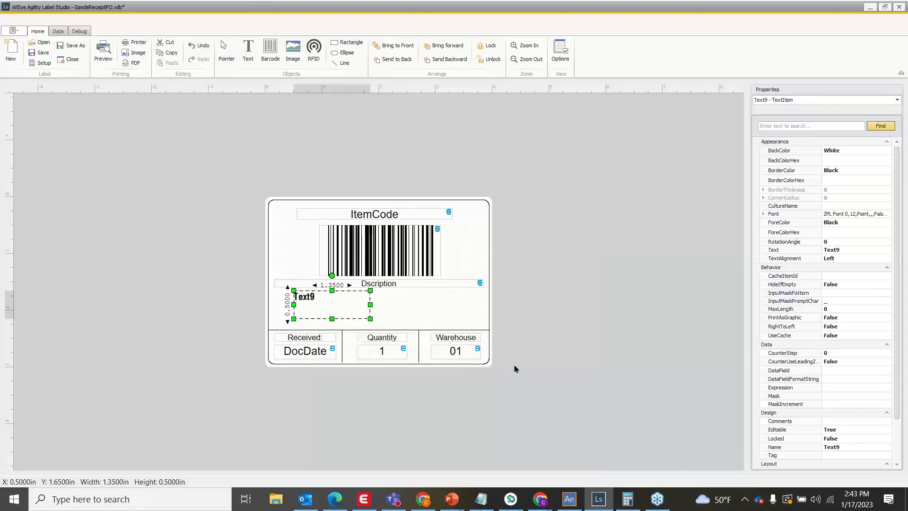
{"action": "left_click", "coordinate": [546, 292]}
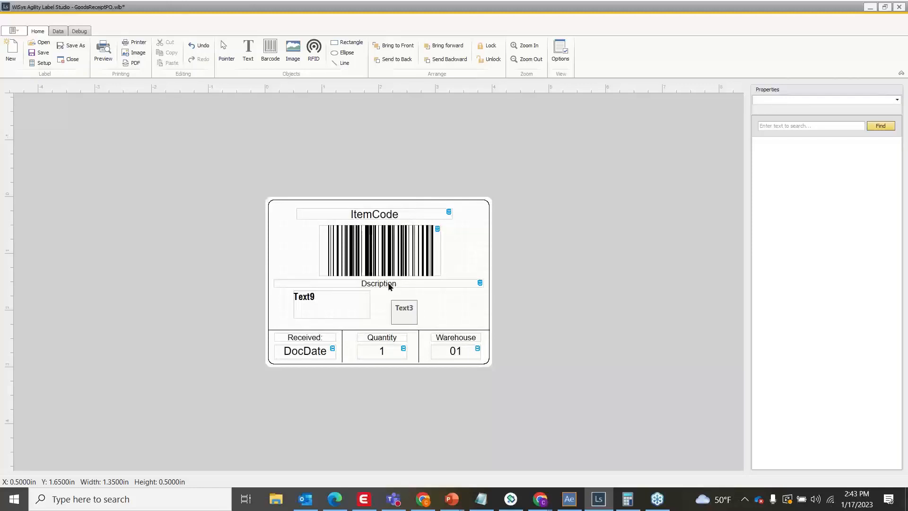
Step: Link the text object below the Dscription field to the CardCode data field
{"action": "left_click", "coordinate": [363, 300]}
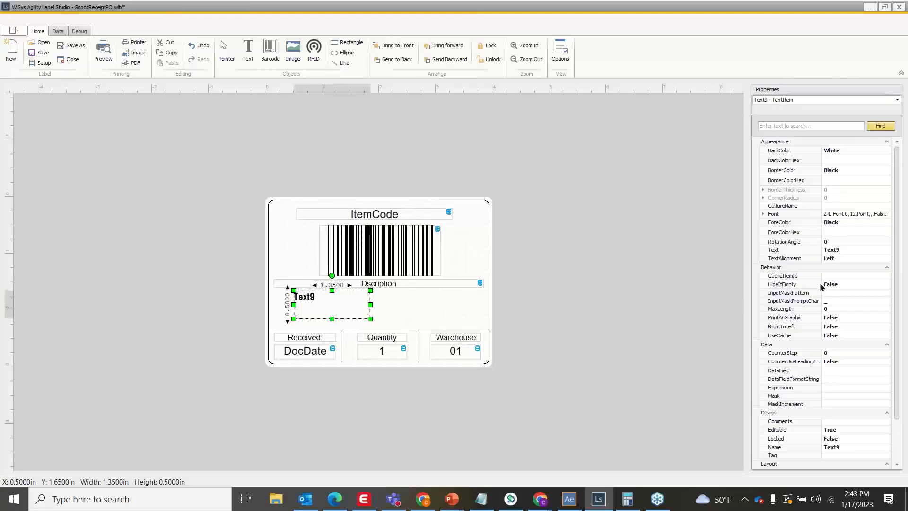
{"action": "scroll", "coordinate": [819, 291], "scroll_direction": "down", "scroll_amount": 2}
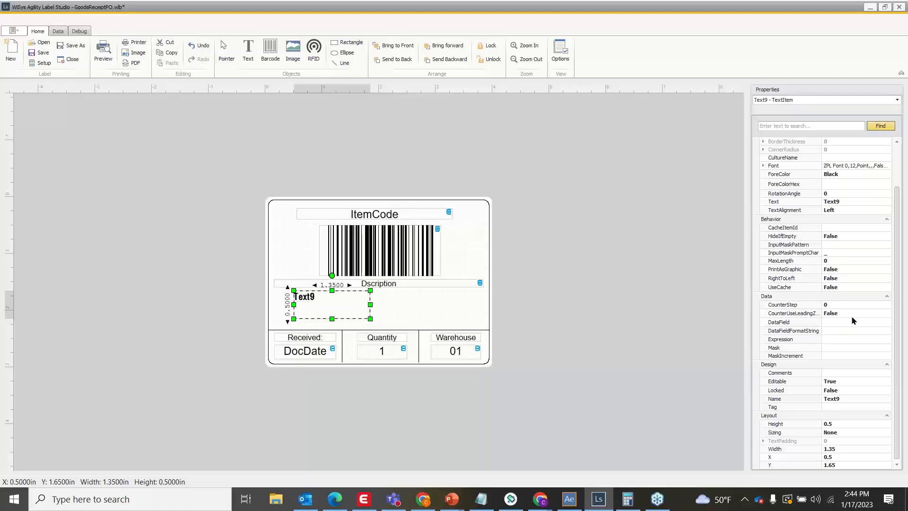
{"action": "left_click", "coordinate": [888, 323]}
{"action": "left_click", "coordinate": [889, 323]}
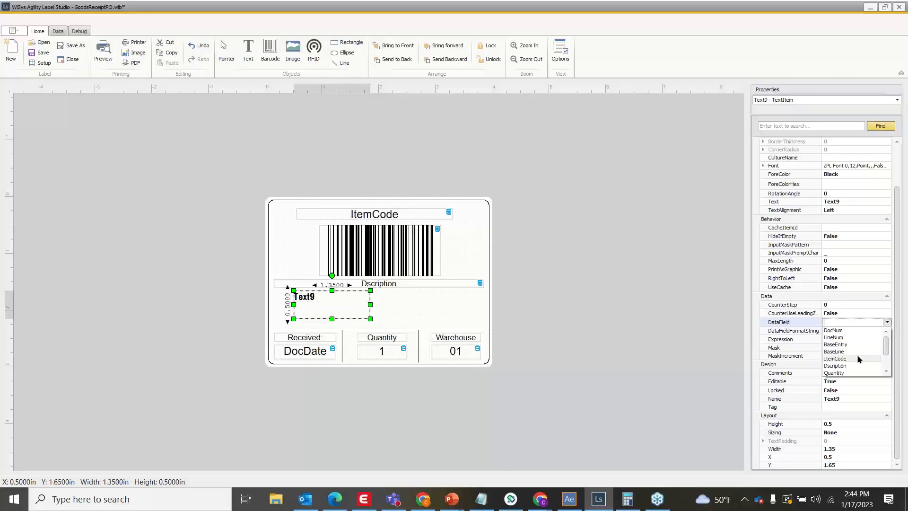
{"action": "scroll", "coordinate": [860, 358], "scroll_direction": "down", "scroll_amount": 2}
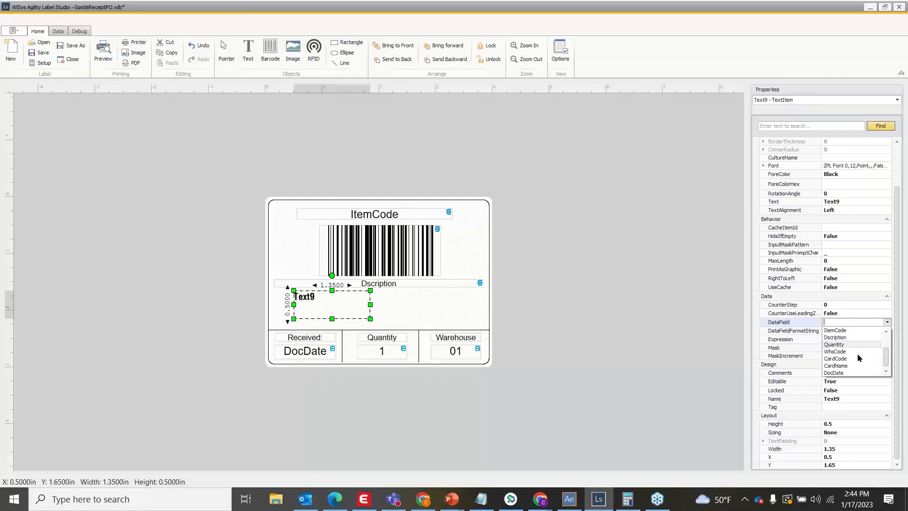
{"action": "scroll", "coordinate": [860, 358], "scroll_direction": "up", "scroll_amount": 2}
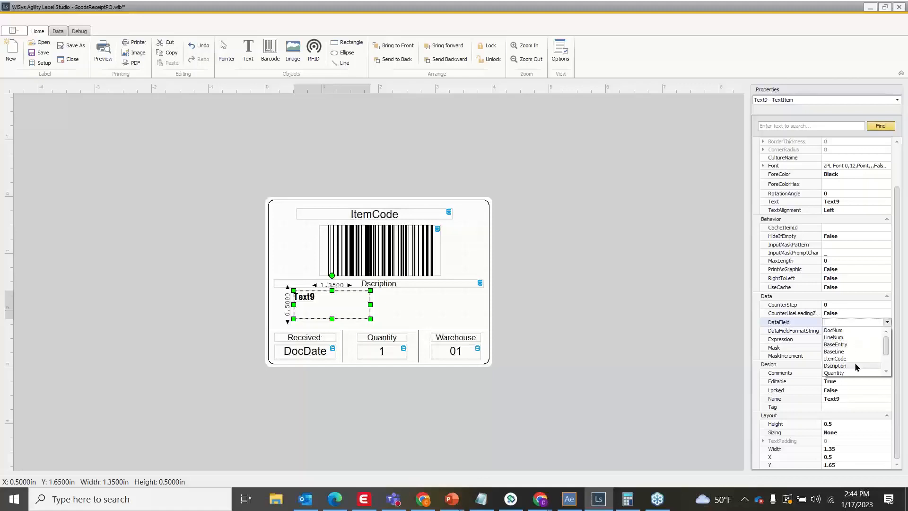
{"action": "scroll", "coordinate": [855, 362], "scroll_direction": "down", "scroll_amount": 2}
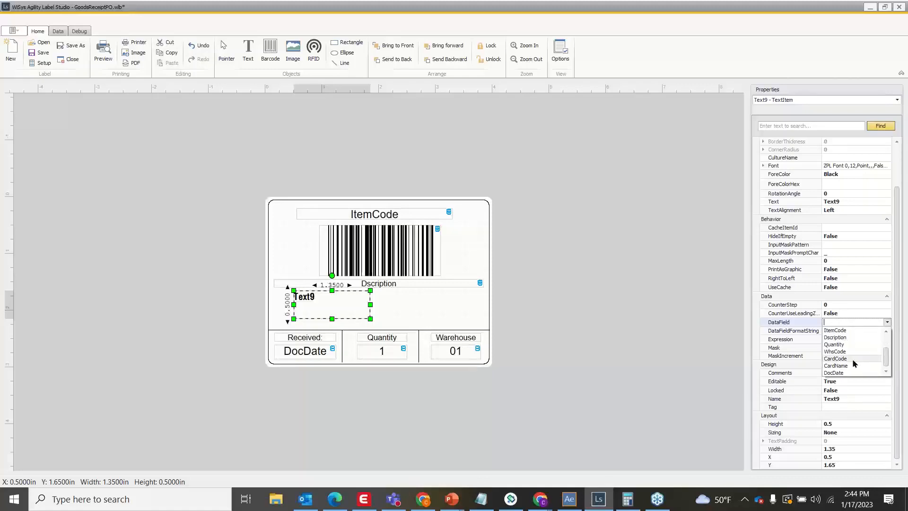
{"action": "left_click", "coordinate": [852, 360]}
{"action": "left_click", "coordinate": [546, 256]}
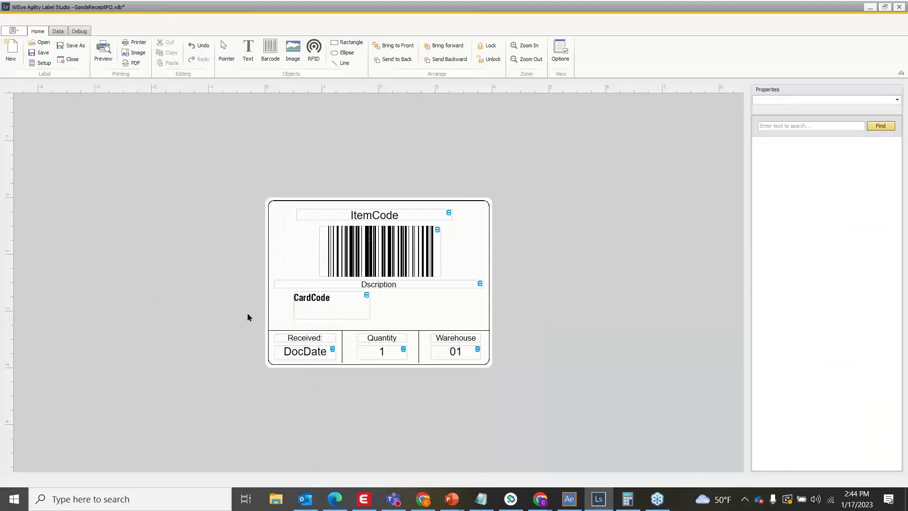
Step: Clear the DataField property of the CardCode text object
{"action": "mouse_move", "coordinate": [368, 299]}
{"action": "left_click", "coordinate": [356, 310]}
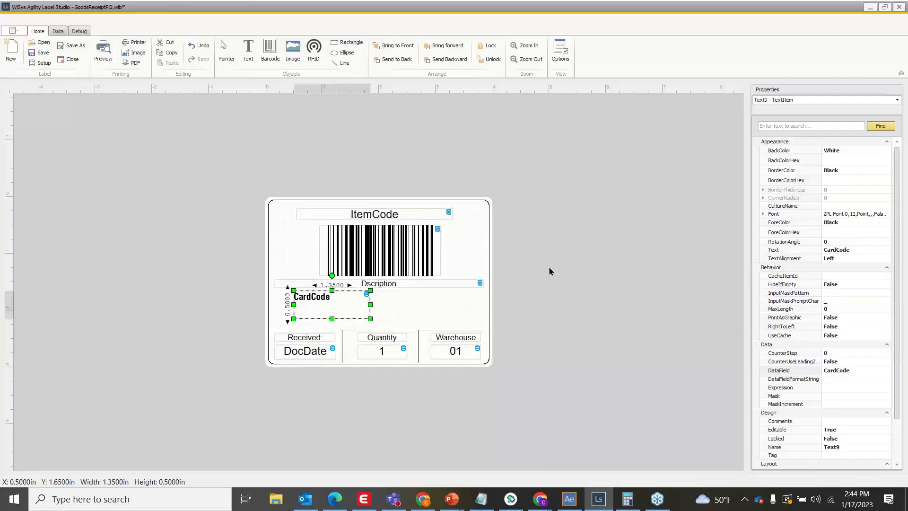
{"action": "left_click", "coordinate": [833, 370]}
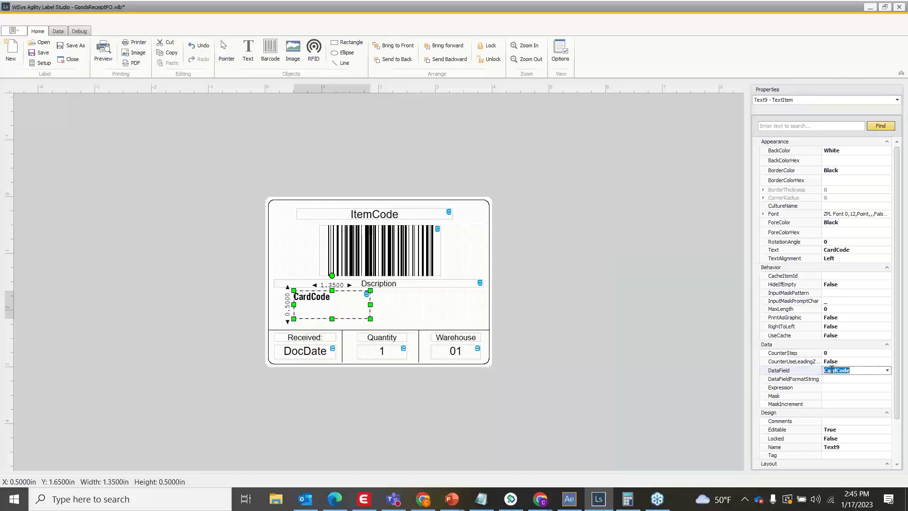
{"action": "key", "text": "Delete"}
{"action": "left_click", "coordinate": [829, 380]}
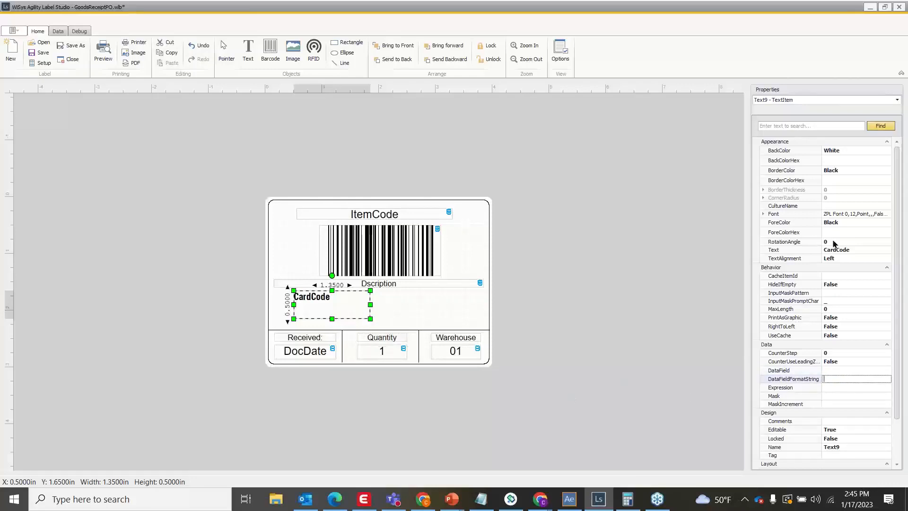
Step: Change the static text of the unlinked CardCode text object to "Text 9"
{"action": "left_click", "coordinate": [763, 215]}
{"action": "scroll", "coordinate": [810, 244], "scroll_direction": "down", "scroll_amount": 1}
{"action": "scroll", "coordinate": [810, 244], "scroll_direction": "down", "scroll_amount": 1}
{"action": "left_click", "coordinate": [835, 307]}
{"action": "left_click", "coordinate": [843, 315]}
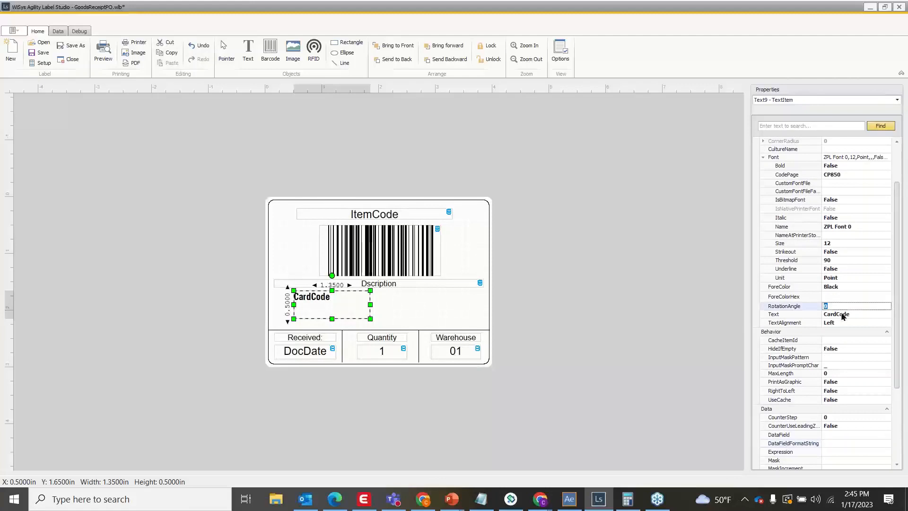
{"action": "type", "text": "Text"}
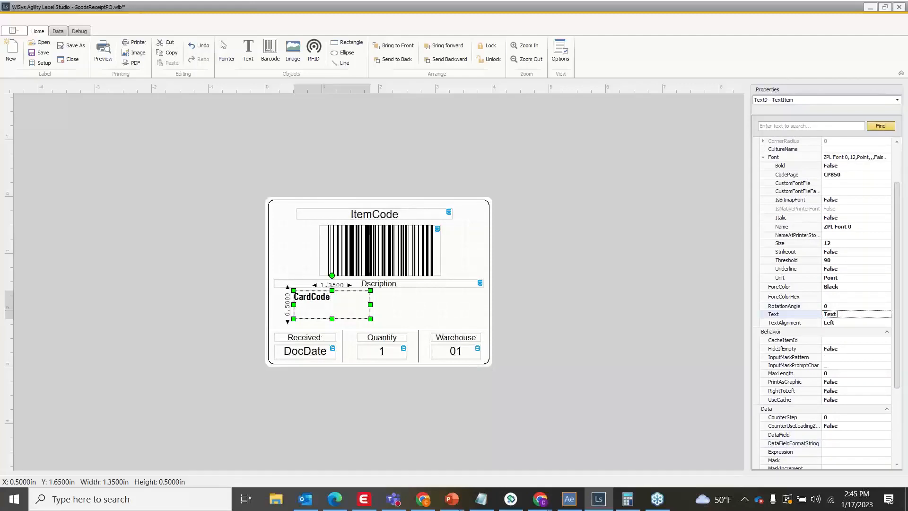
{"action": "type", "text": " 9"}
{"action": "left_click", "coordinate": [638, 258]}
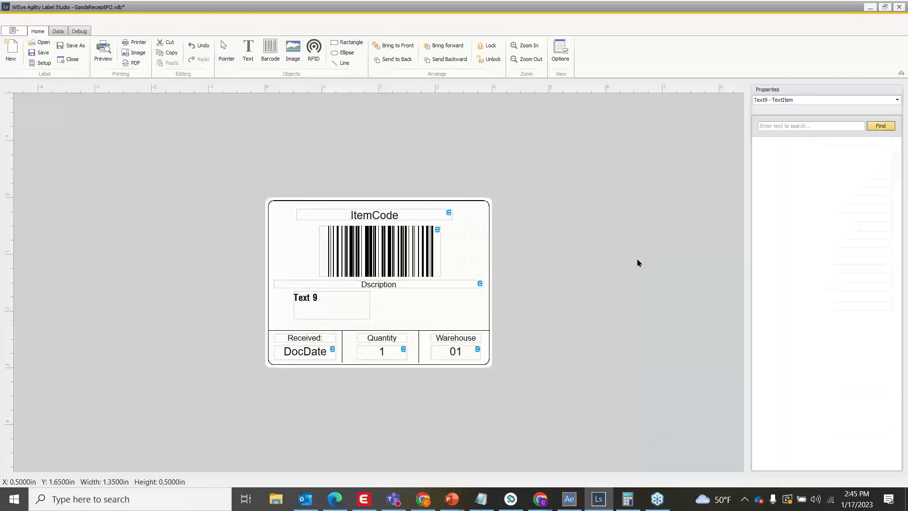
Step: Examine the font sub-properties and the DataField property of the "Text 9" object
{"action": "left_click", "coordinate": [339, 313]}
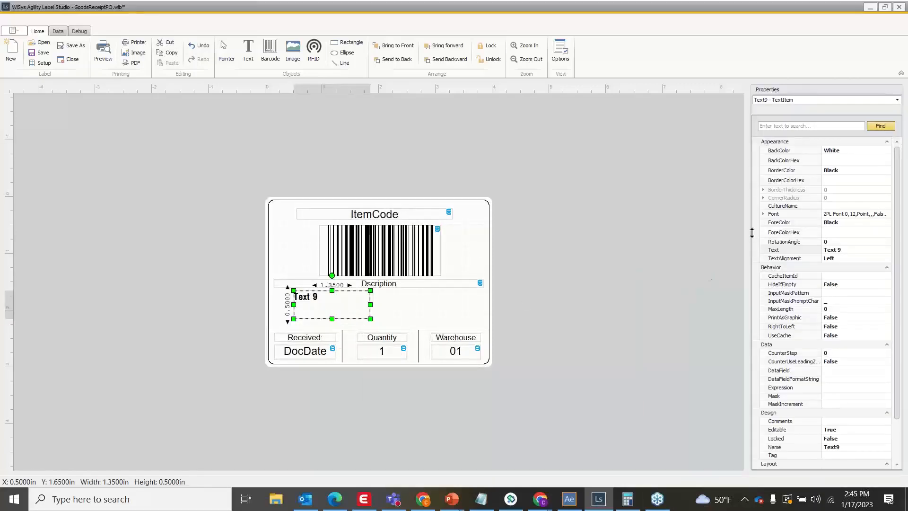
{"action": "left_click", "coordinate": [763, 214]}
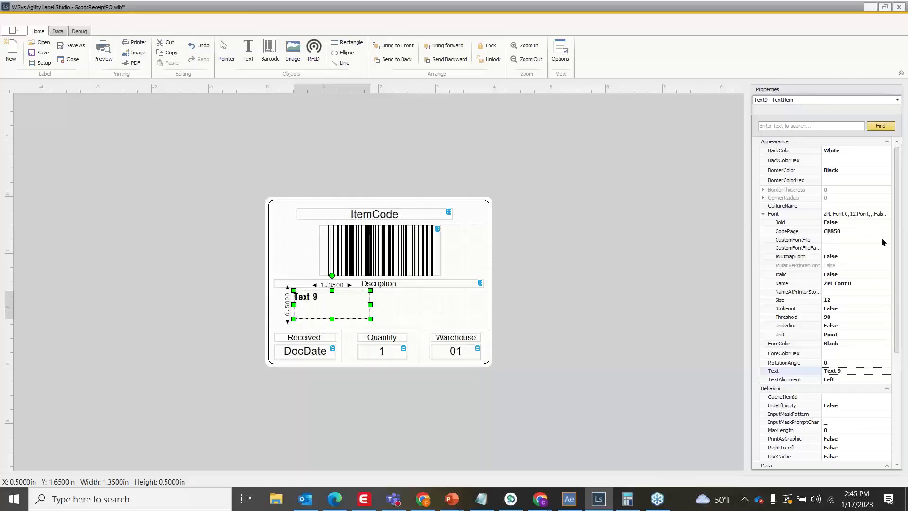
{"action": "left_click", "coordinate": [763, 214]}
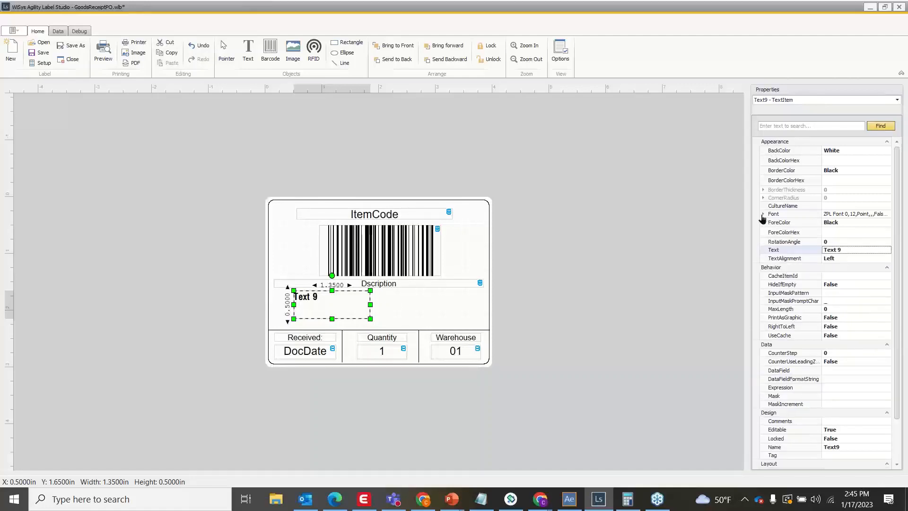
{"action": "left_click", "coordinate": [762, 215]}
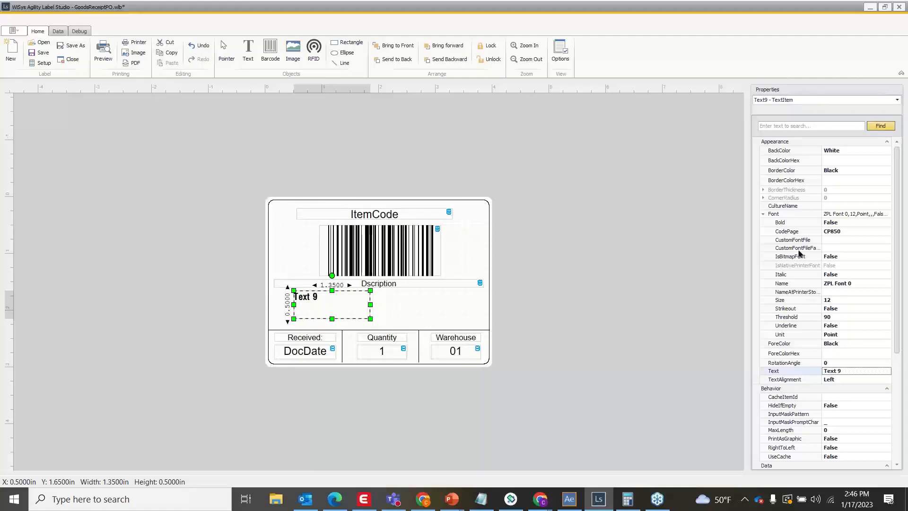
{"action": "scroll", "coordinate": [802, 269], "scroll_direction": "down", "scroll_amount": 6}
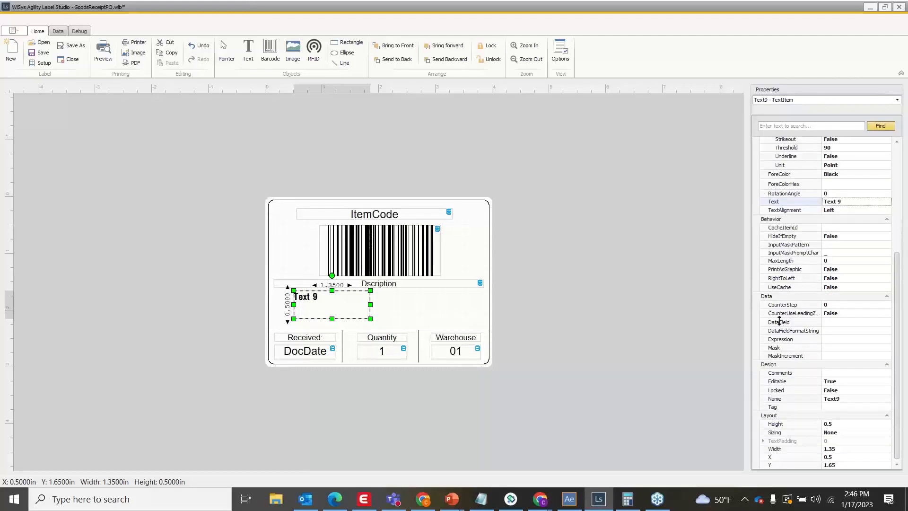
{"action": "left_click", "coordinate": [832, 321]}
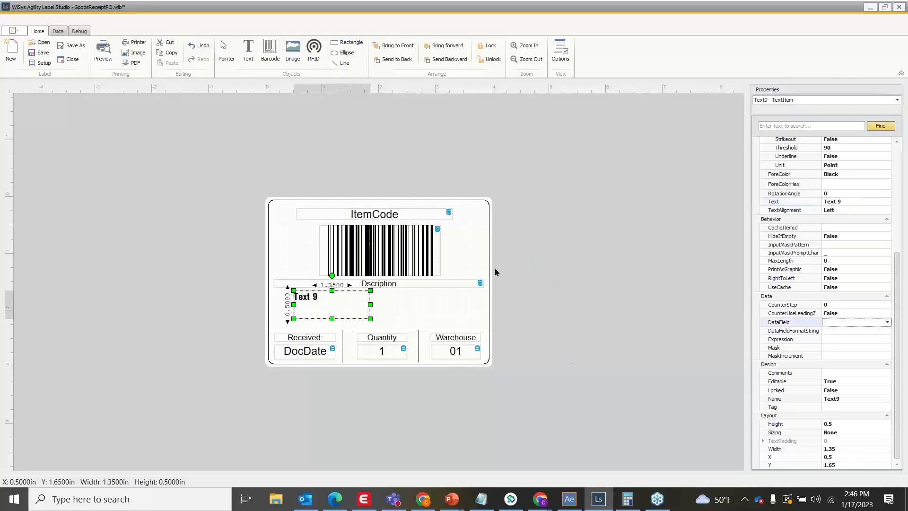
Step: Delete the "Text 9" object from the label
{"action": "left_click", "coordinate": [360, 310]}
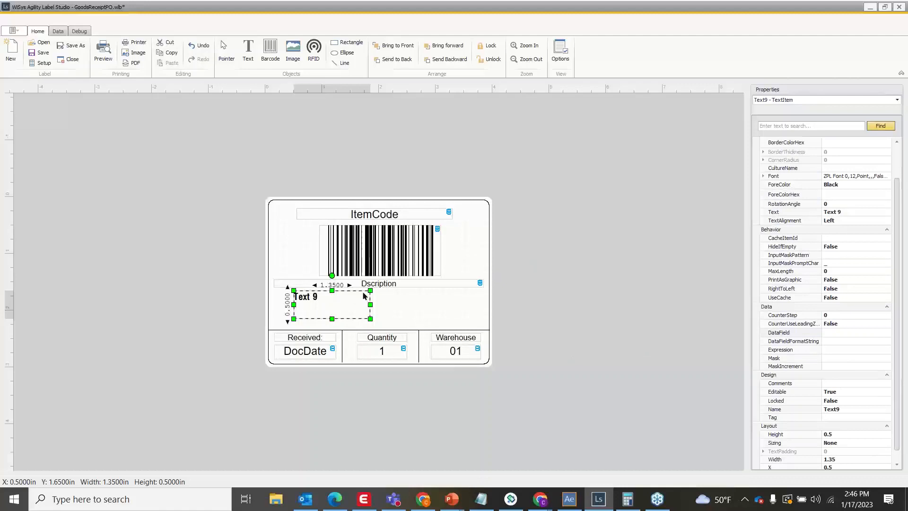
{"action": "left_click", "coordinate": [362, 290]}
{"action": "left_click", "coordinate": [364, 313]}
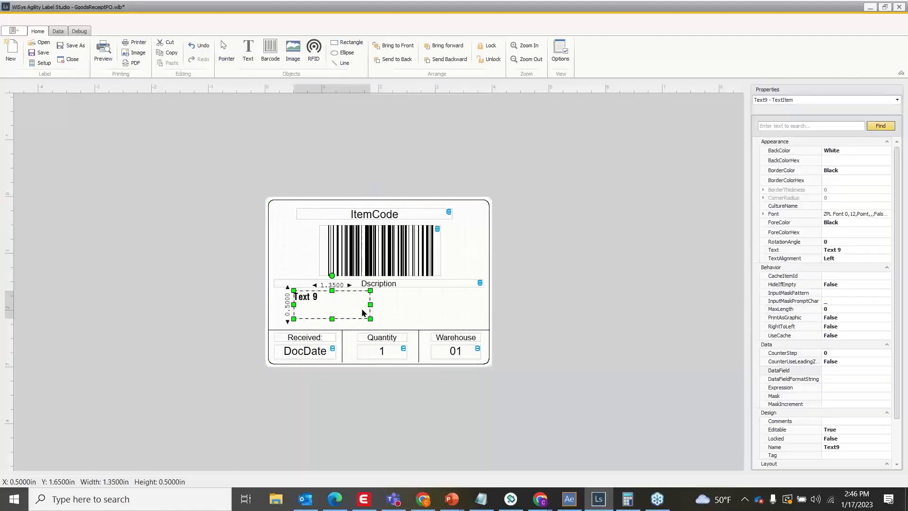
{"action": "key", "text": "Delete"}
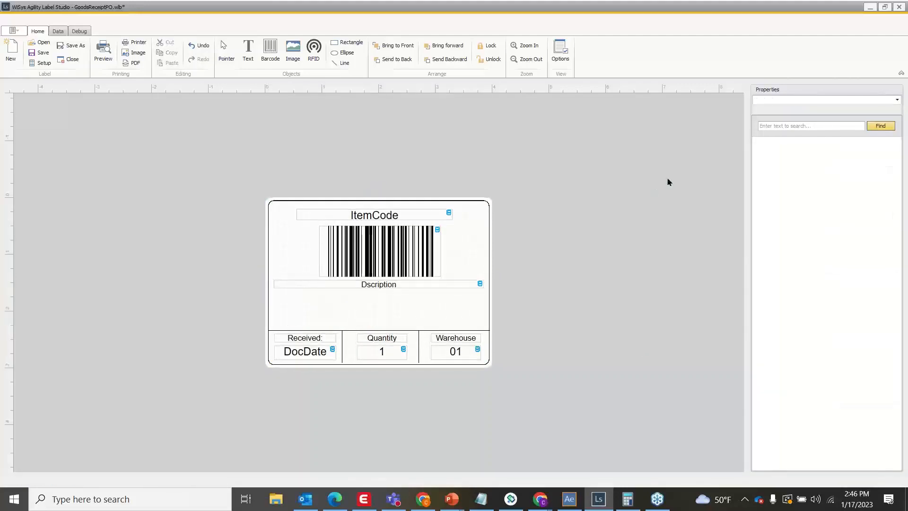
Step: Examine the barcode object's appearance, barcode settings, data and layout properties
{"action": "left_click", "coordinate": [433, 256]}
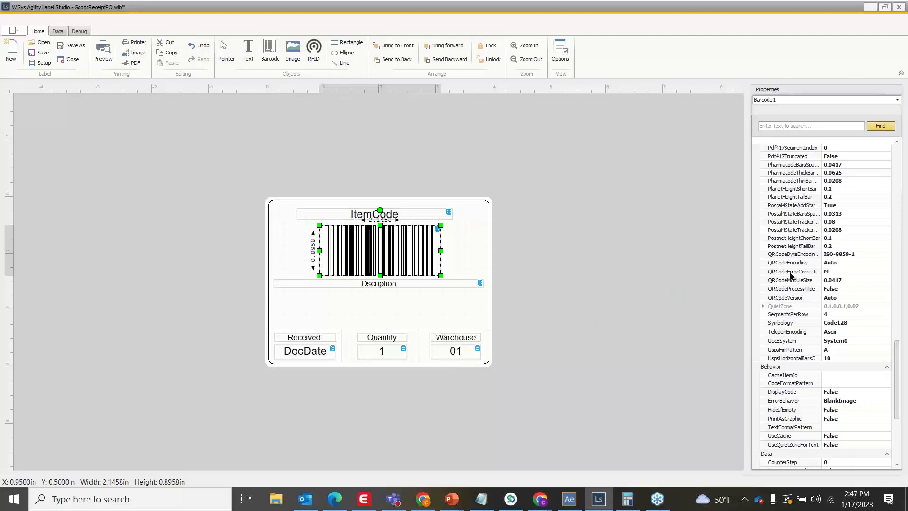
{"action": "scroll", "coordinate": [783, 293], "scroll_direction": "down", "scroll_amount": 2}
{"action": "scroll", "coordinate": [781, 302], "scroll_direction": "down", "scroll_amount": 1}
{"action": "scroll", "coordinate": [785, 289], "scroll_direction": "up", "scroll_amount": 10}
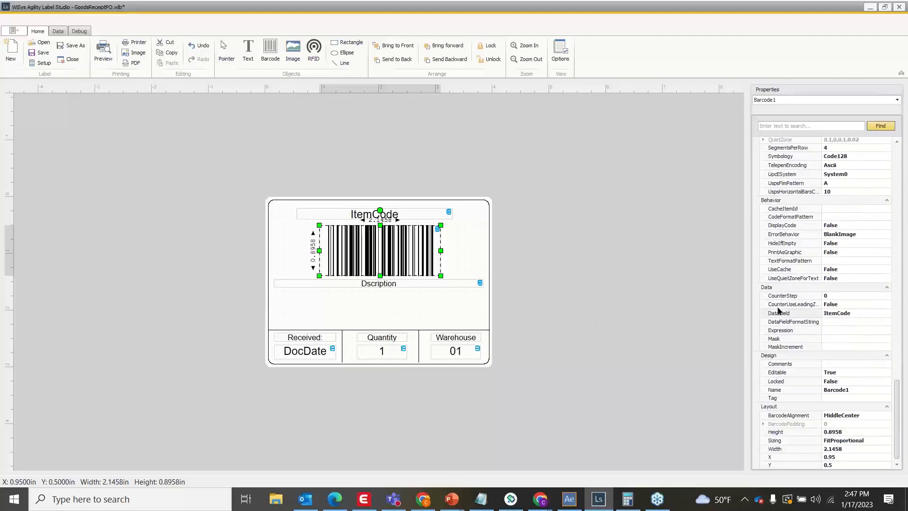
{"action": "scroll", "coordinate": [793, 267], "scroll_direction": "up", "scroll_amount": 15}
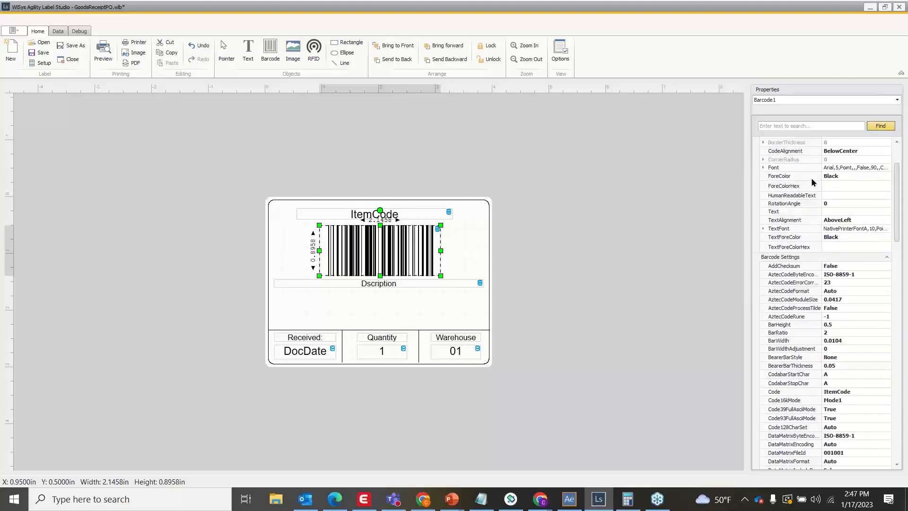
{"action": "scroll", "coordinate": [791, 251], "scroll_direction": "down", "scroll_amount": 6}
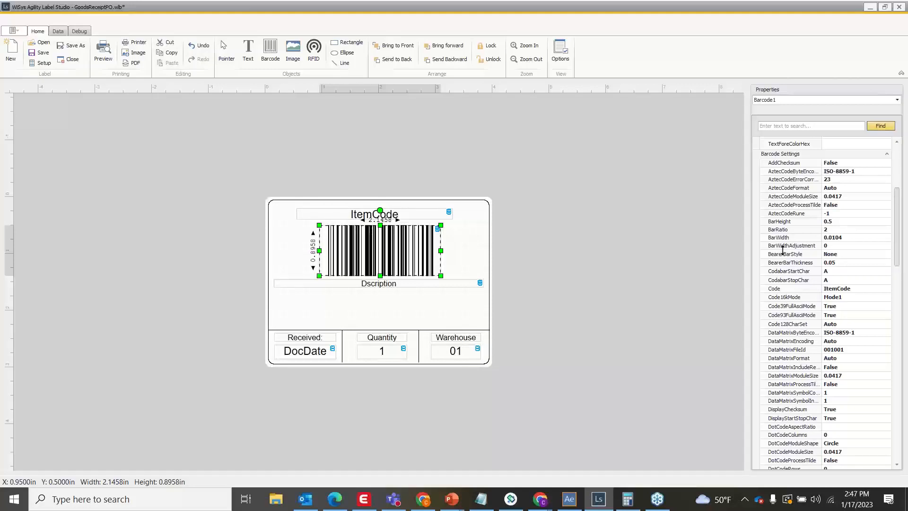
{"action": "scroll", "coordinate": [781, 250], "scroll_direction": "down", "scroll_amount": 2}
{"action": "scroll", "coordinate": [778, 249], "scroll_direction": "down", "scroll_amount": 1}
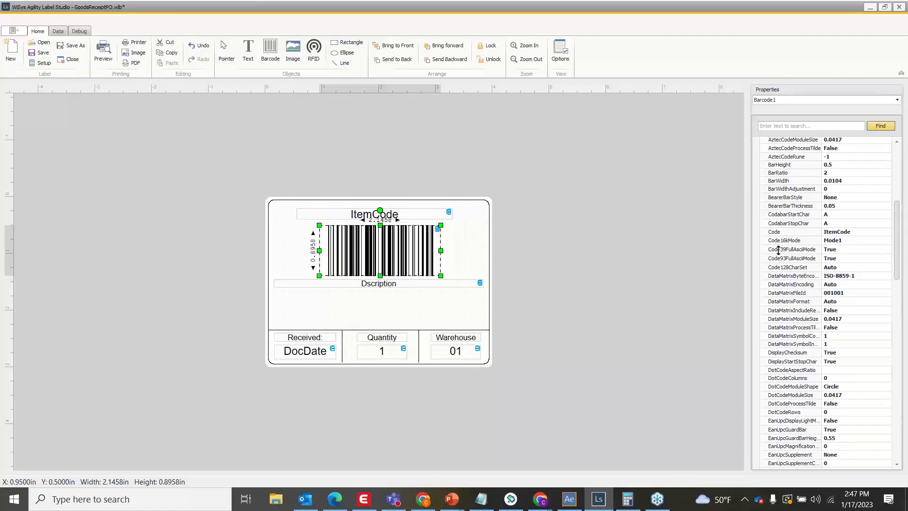
{"action": "scroll", "coordinate": [778, 249], "scroll_direction": "down", "scroll_amount": 20}
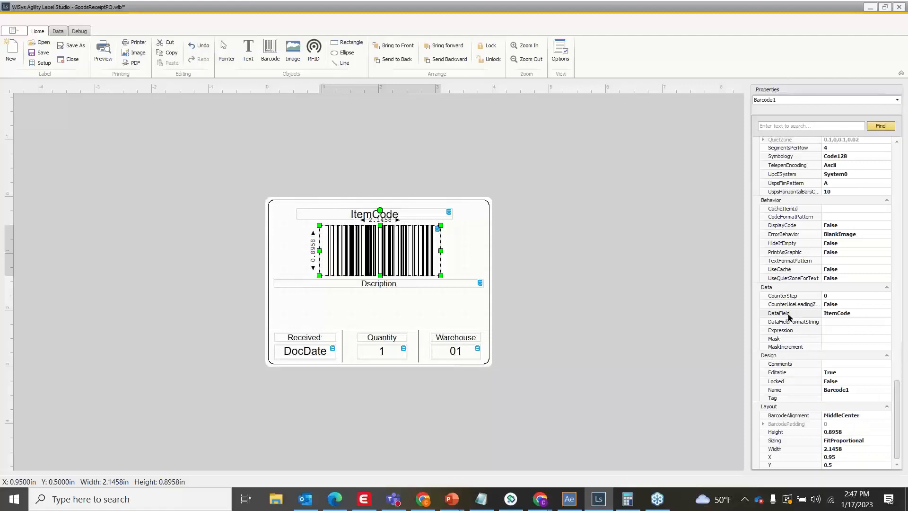
Step: Set the barcode's DataField to Dscription
{"action": "left_click", "coordinate": [887, 313]}
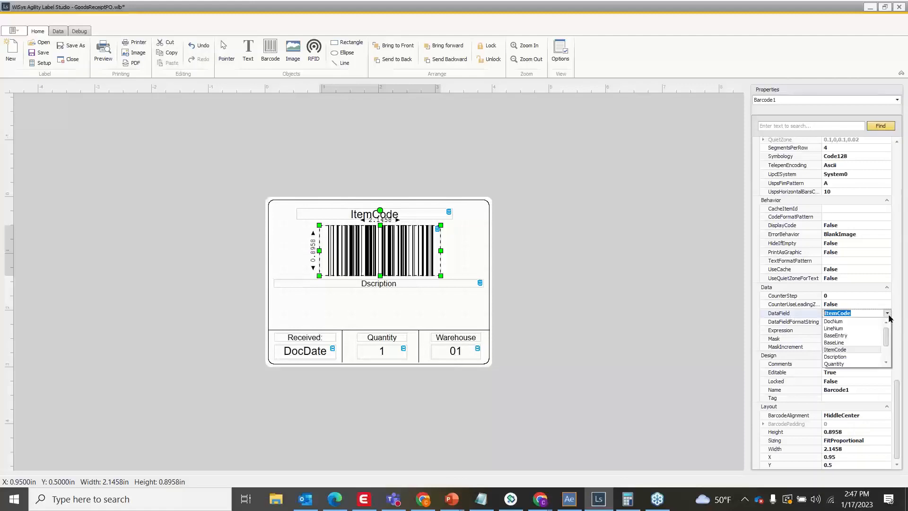
{"action": "scroll", "coordinate": [858, 337], "scroll_direction": "down", "scroll_amount": 2}
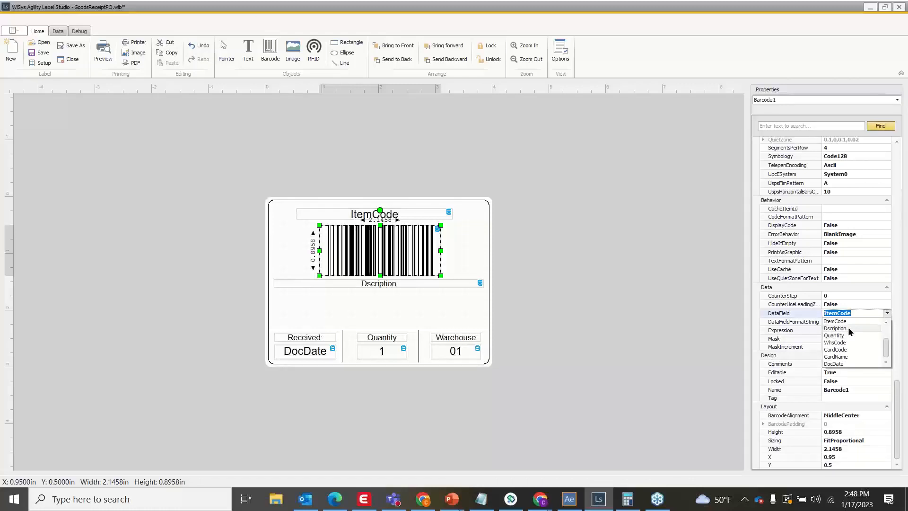
{"action": "left_click", "coordinate": [847, 327]}
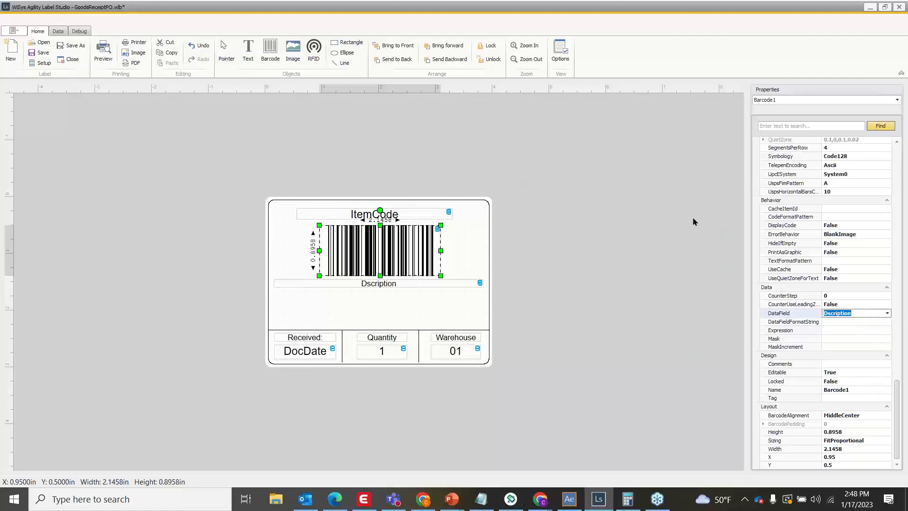
{"action": "left_click", "coordinate": [360, 301]}
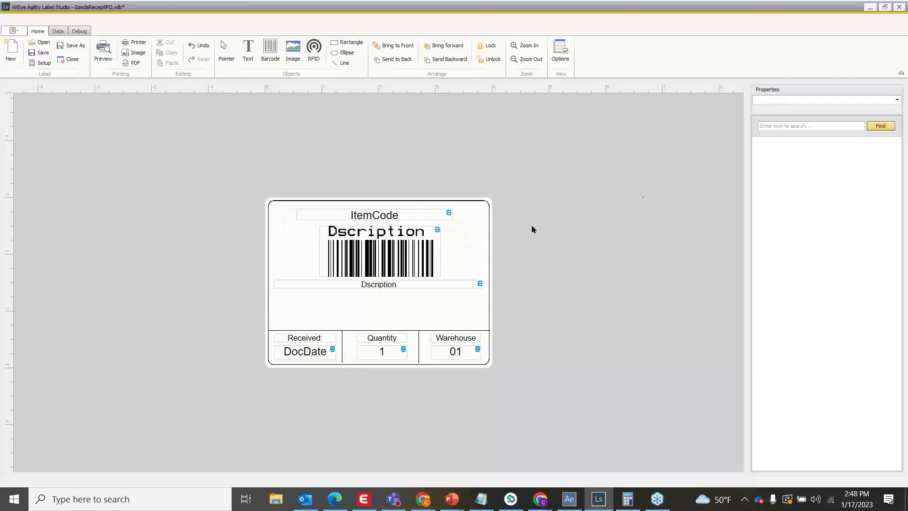
Step: Clear the Text property of the barcode object and check which data field it is linked to
{"action": "left_click", "coordinate": [358, 244]}
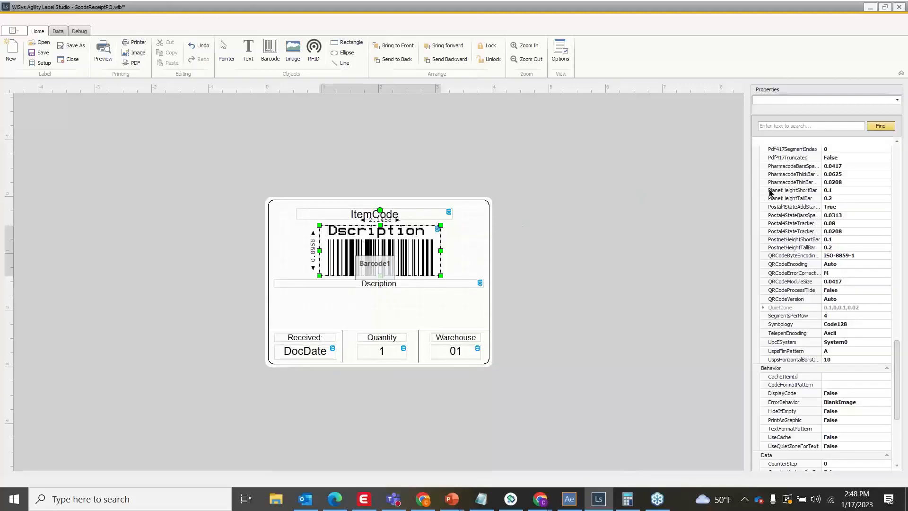
{"action": "scroll", "coordinate": [794, 212], "scroll_direction": "up", "scroll_amount": 15}
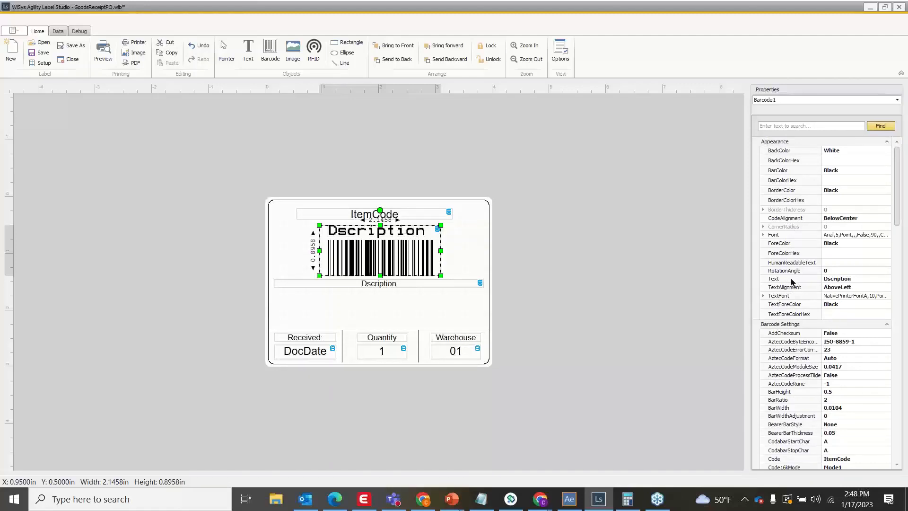
{"action": "left_click", "coordinate": [832, 279]}
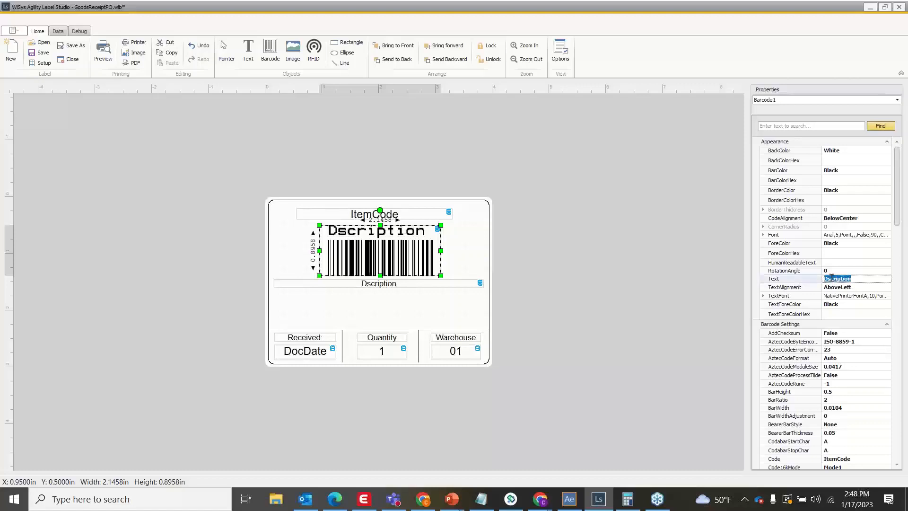
{"action": "key", "text": "Delete"}
{"action": "left_click", "coordinate": [661, 290]}
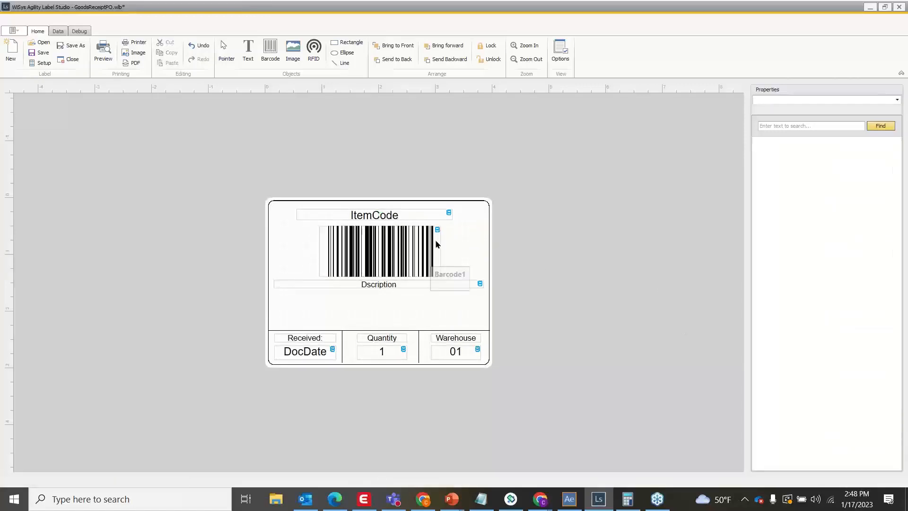
{"action": "mouse_move", "coordinate": [437, 234]}
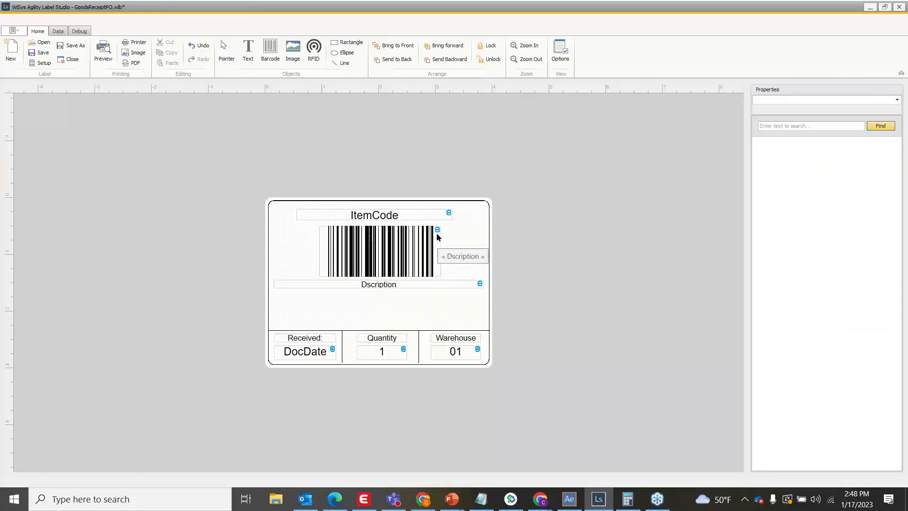
Step: Examine the barcode's font sub-properties, appearance, barcode settings, behavior and data properties
{"action": "left_click", "coordinate": [373, 261]}
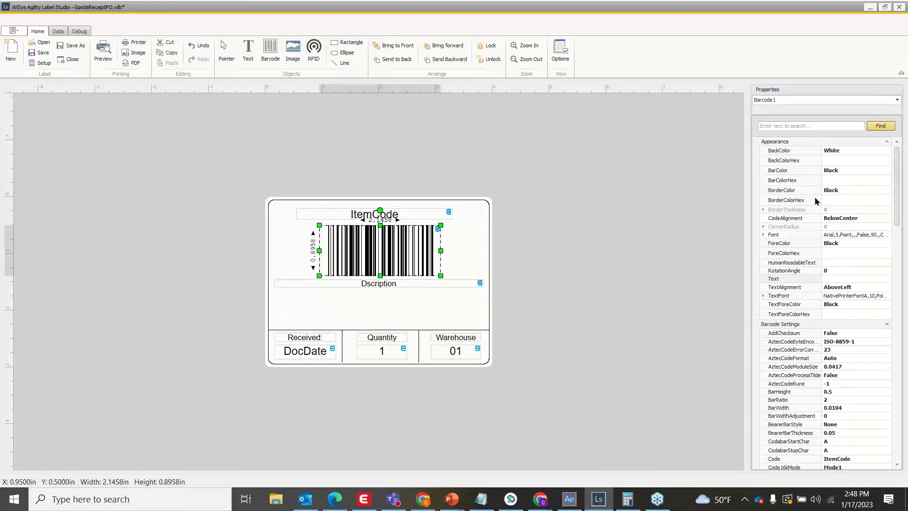
{"action": "left_click", "coordinate": [762, 235]}
{"action": "scroll", "coordinate": [869, 303], "scroll_direction": "down", "scroll_amount": 1}
{"action": "scroll", "coordinate": [877, 302], "scroll_direction": "down", "scroll_amount": 1}
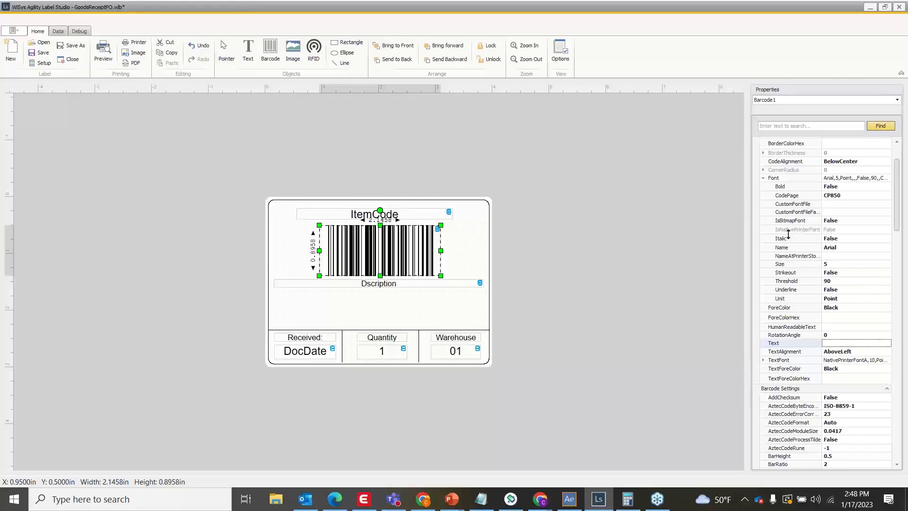
{"action": "scroll", "coordinate": [791, 234], "scroll_direction": "up", "scroll_amount": 3}
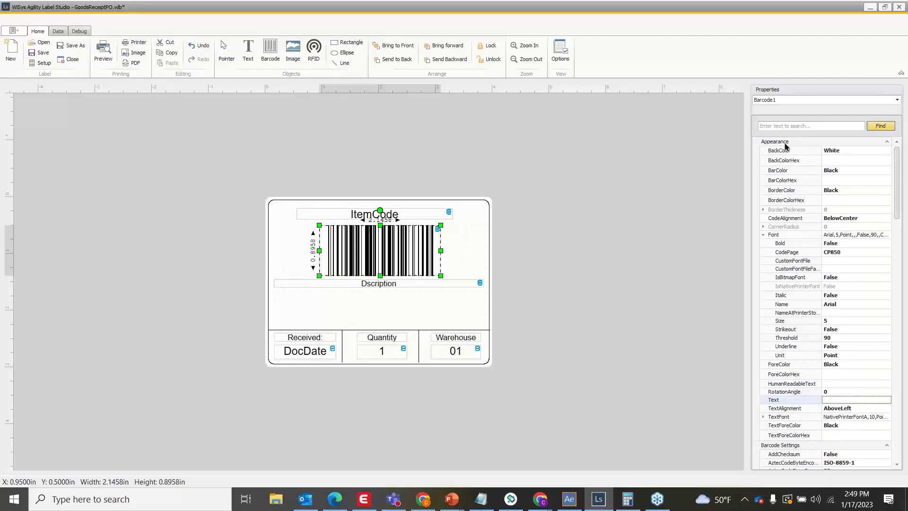
{"action": "scroll", "coordinate": [844, 354], "scroll_direction": "down", "scroll_amount": 1}
{"action": "scroll", "coordinate": [844, 353], "scroll_direction": "down", "scroll_amount": 2}
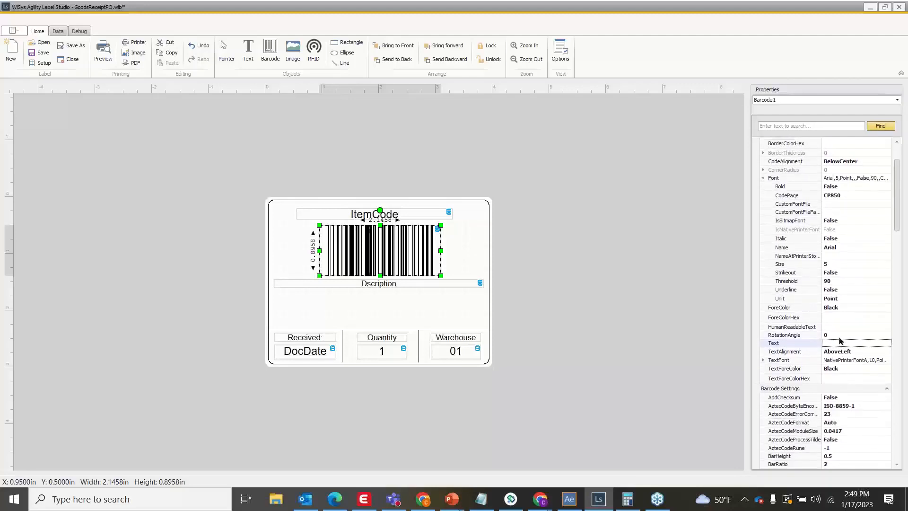
{"action": "scroll", "coordinate": [840, 338], "scroll_direction": "down", "scroll_amount": 20}
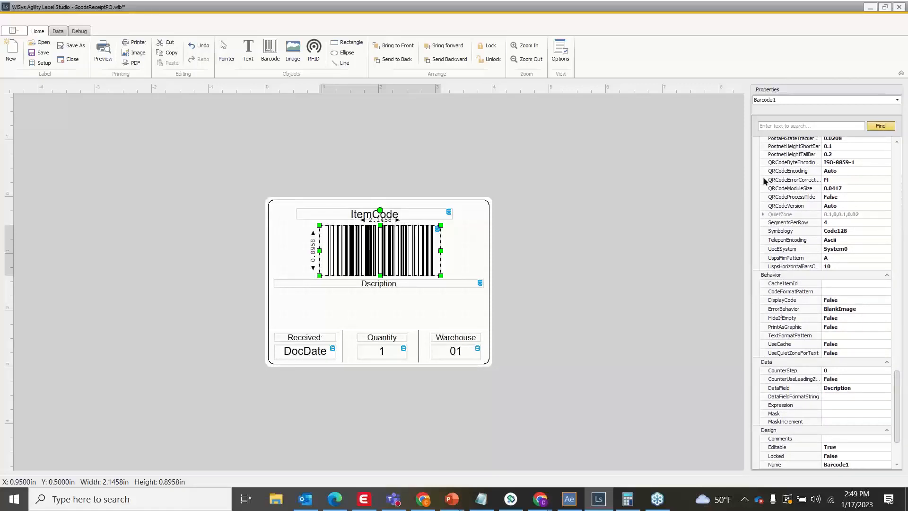
{"action": "scroll", "coordinate": [818, 388], "scroll_direction": "up", "scroll_amount": 20}
{"action": "scroll", "coordinate": [784, 213], "scroll_direction": "up", "scroll_amount": 9}
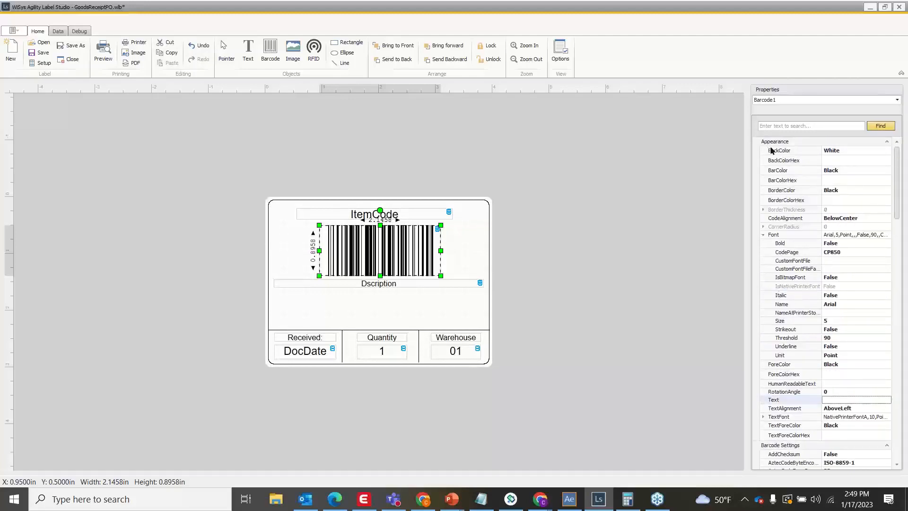
{"action": "scroll", "coordinate": [792, 345], "scroll_direction": "down", "scroll_amount": 2}
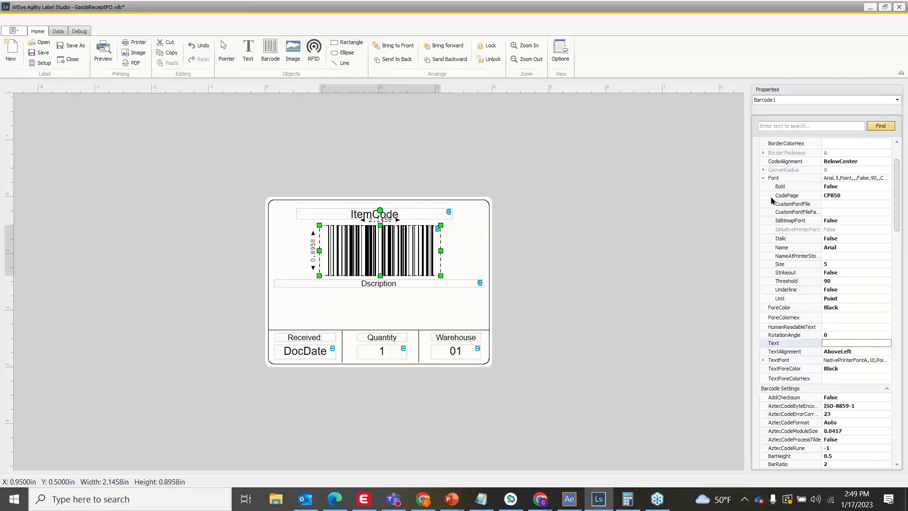
{"action": "scroll", "coordinate": [772, 205], "scroll_direction": "down", "scroll_amount": 4}
{"action": "scroll", "coordinate": [773, 204], "scroll_direction": "down", "scroll_amount": 15}
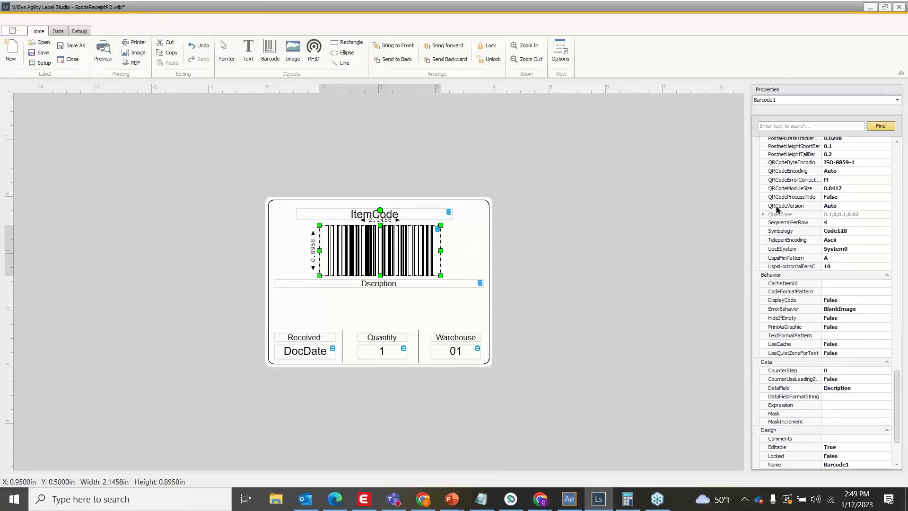
Step: Examine the symbology options available for the barcode
{"action": "left_click", "coordinate": [876, 234]}
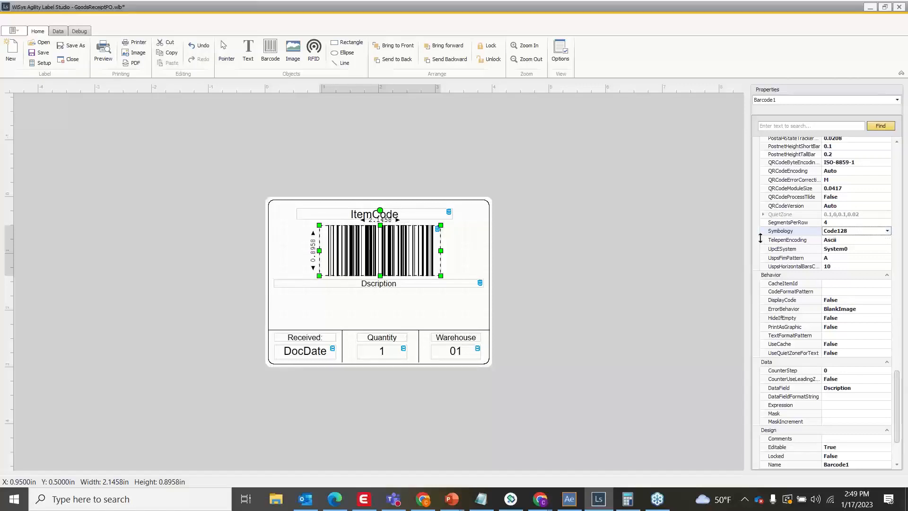
{"action": "left_click", "coordinate": [887, 231]}
{"action": "mouse_move", "coordinate": [903, 251]}
{"action": "left_mouse_down"}
{"action": "mouse_move", "coordinate": [904, 277]}
{"action": "mouse_move", "coordinate": [900, 249]}
{"action": "left_mouse_up"}
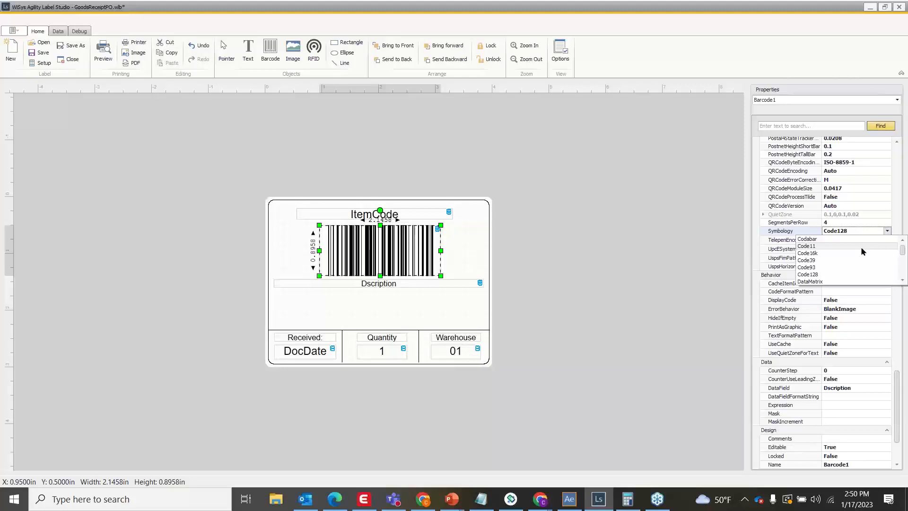
{"action": "scroll", "coordinate": [862, 251], "scroll_direction": "down", "scroll_amount": 2}
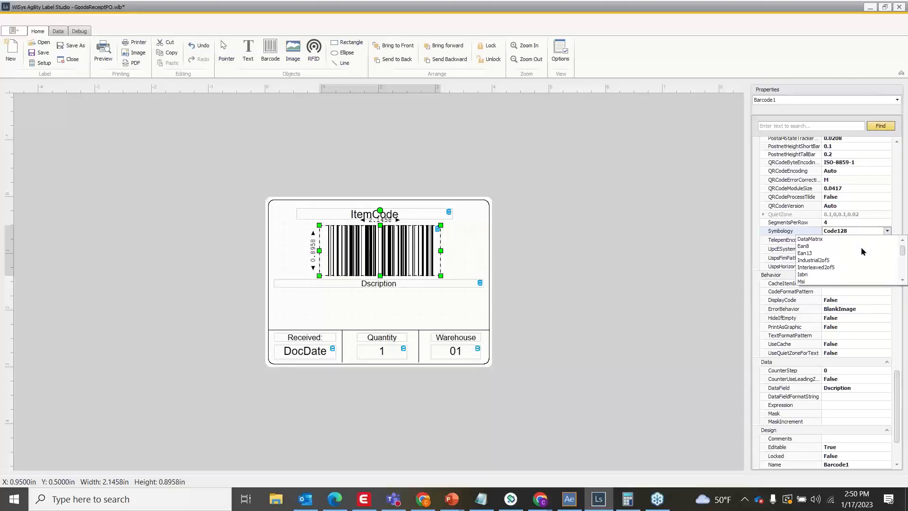
{"action": "scroll", "coordinate": [861, 251], "scroll_direction": "down", "scroll_amount": 1}
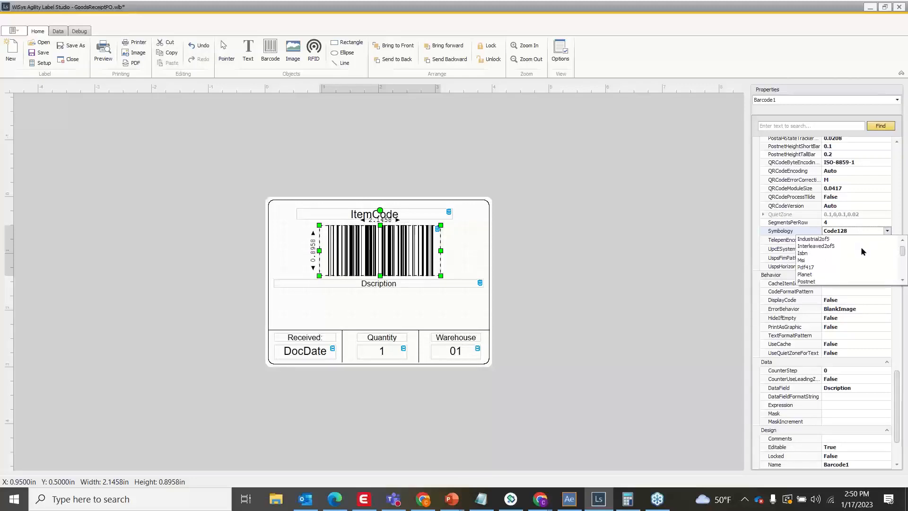
{"action": "scroll", "coordinate": [861, 251], "scroll_direction": "down", "scroll_amount": 1}
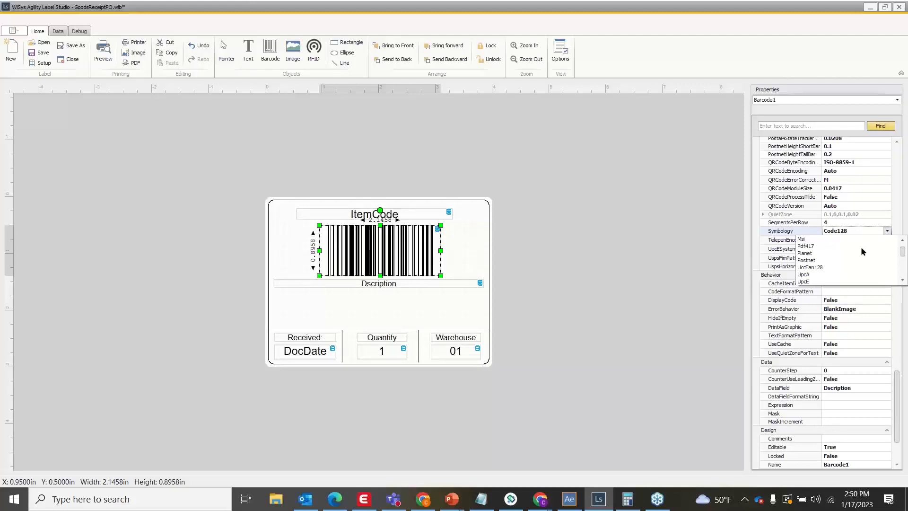
{"action": "scroll", "coordinate": [861, 252], "scroll_direction": "down", "scroll_amount": 1}
{"action": "scroll", "coordinate": [860, 254], "scroll_direction": "down", "scroll_amount": 1}
{"action": "scroll", "coordinate": [860, 254], "scroll_direction": "down", "scroll_amount": 3}
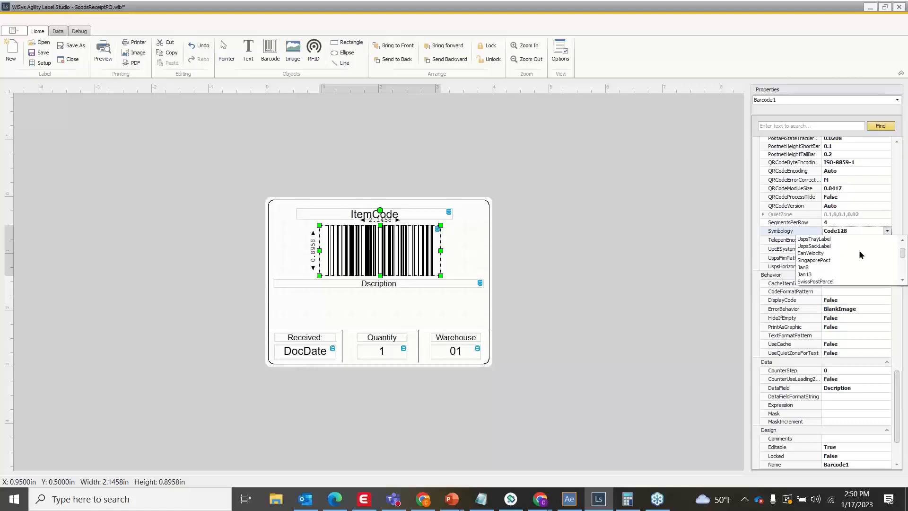
{"action": "scroll", "coordinate": [859, 249], "scroll_direction": "up", "scroll_amount": 5}
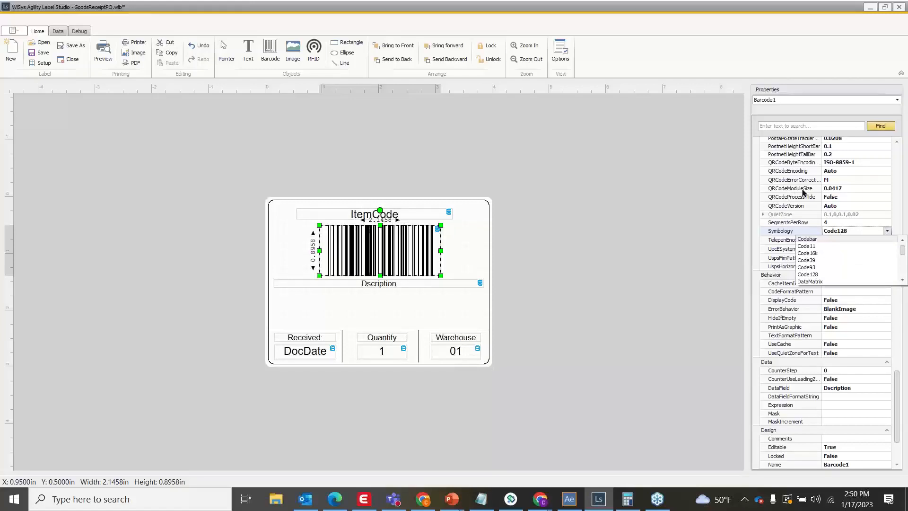
Step: Try the Code39 symbology on the barcode and switch it back to Code128
{"action": "left_click", "coordinate": [810, 261]}
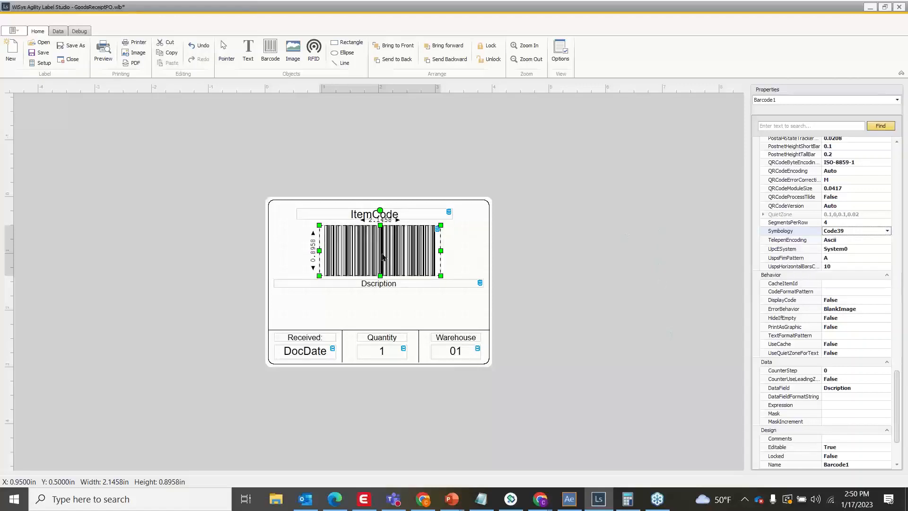
{"action": "left_click", "coordinate": [888, 231]}
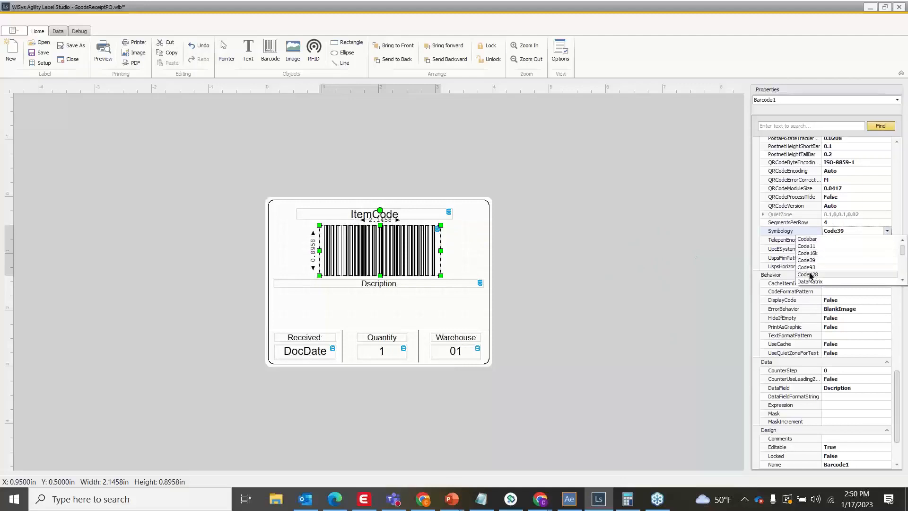
{"action": "left_click", "coordinate": [809, 274]}
{"action": "left_click", "coordinate": [644, 254]}
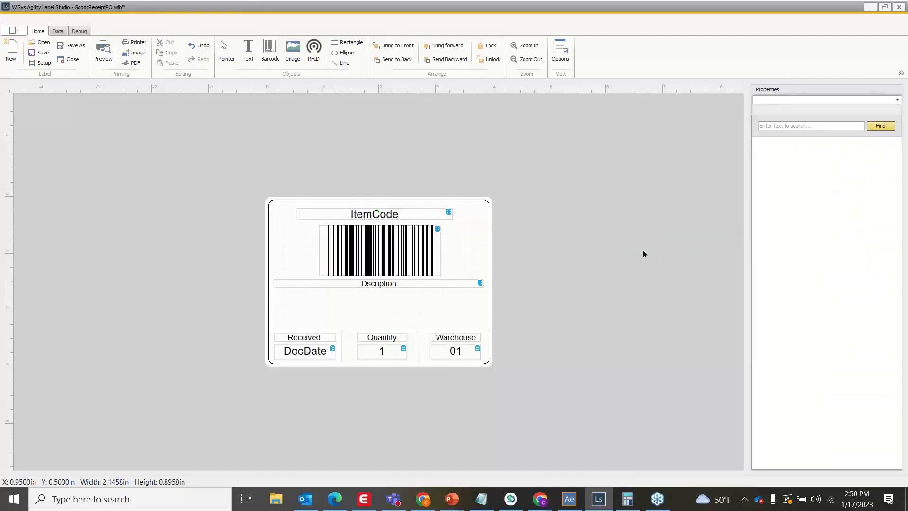
Step: Review the barcode's barcode settings and appearance properties, leaving it deselected
{"action": "left_click", "coordinate": [398, 234]}
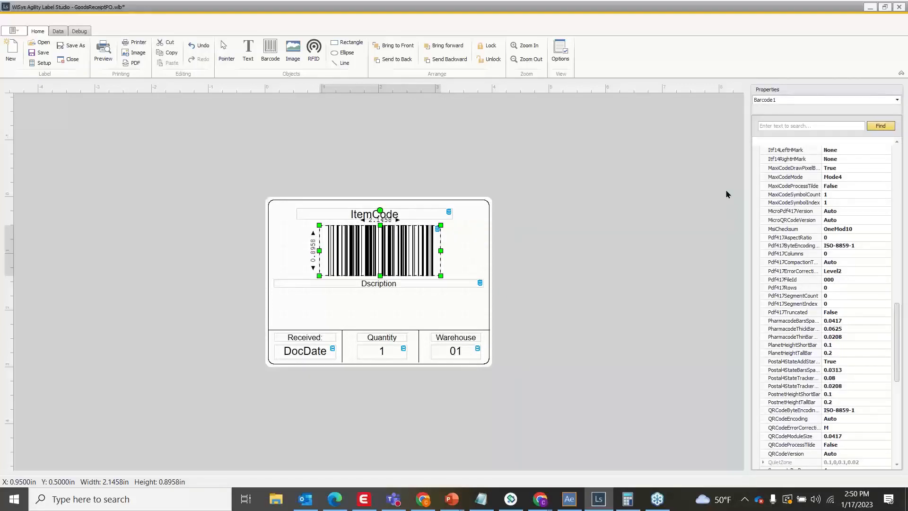
{"action": "scroll", "coordinate": [861, 229], "scroll_direction": "up", "scroll_amount": 15}
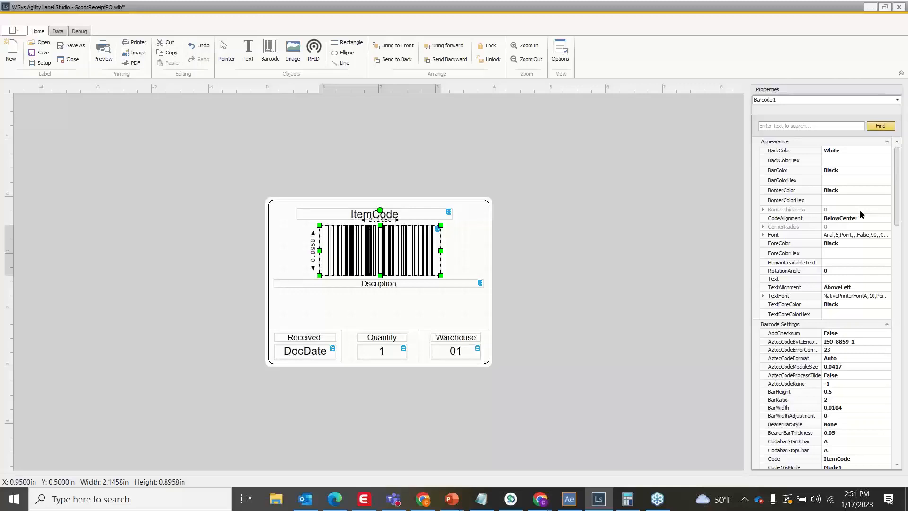
{"action": "left_click", "coordinate": [640, 205]}
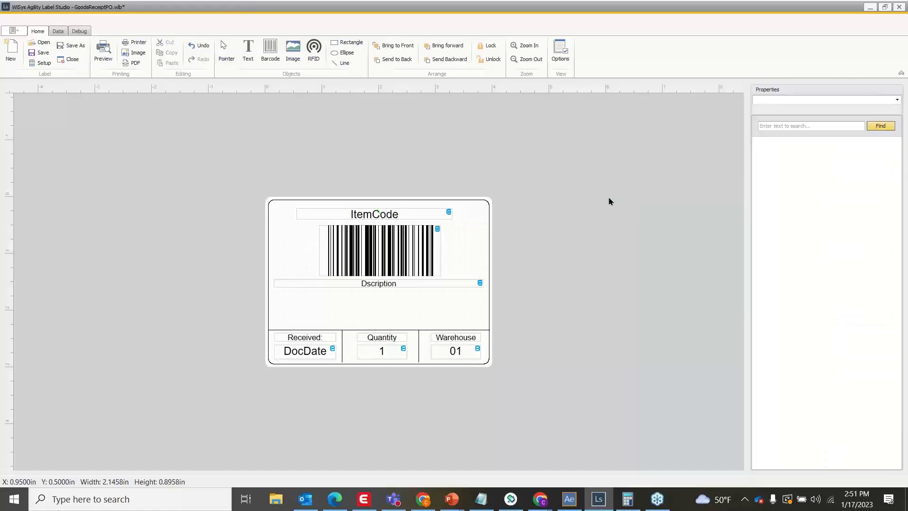
Step: Add an image object about 1.5 by 0.7 in below the barcode at X 0.4, Y 1.55
{"action": "left_click", "coordinate": [293, 52]}
{"action": "left_click_drag", "start_coordinate": [289, 302], "coordinate": [373, 325]}
{"action": "left_click_drag", "start_coordinate": [330, 299], "coordinate": [333, 286]}
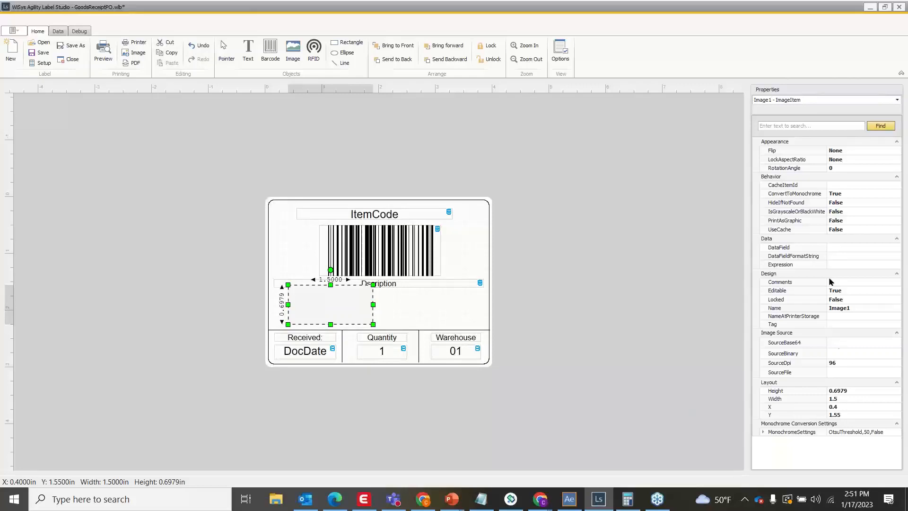
Step: Try BaseEntry as the image object's DataField and clear the field again
{"action": "left_click", "coordinate": [834, 344]}
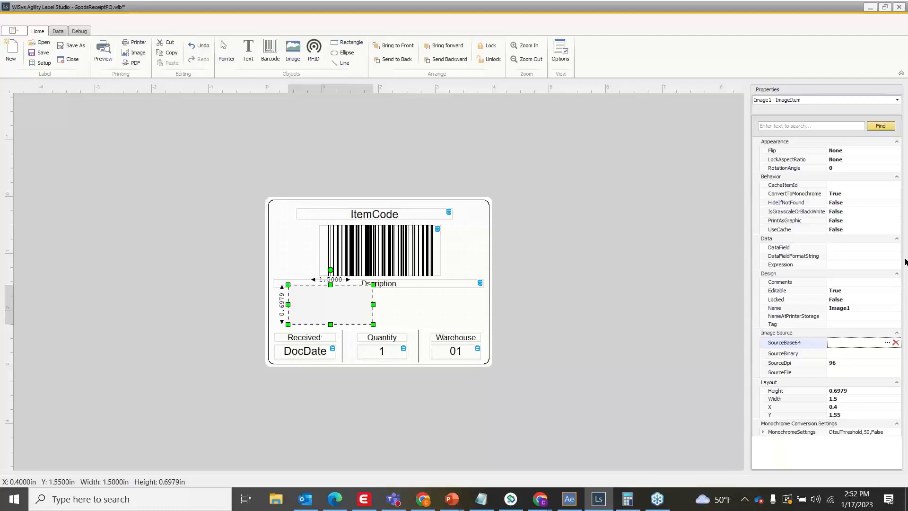
{"action": "left_click", "coordinate": [878, 250]}
{"action": "left_click", "coordinate": [897, 247]}
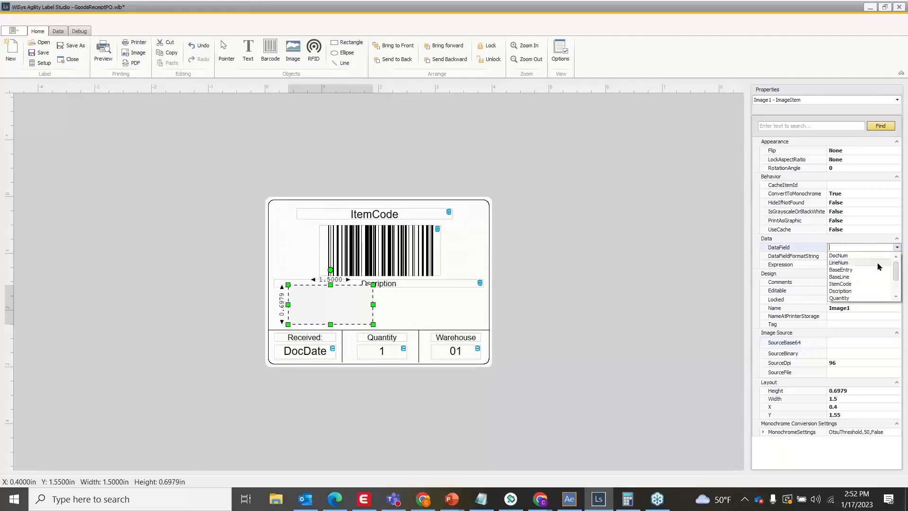
{"action": "left_click", "coordinate": [841, 270]}
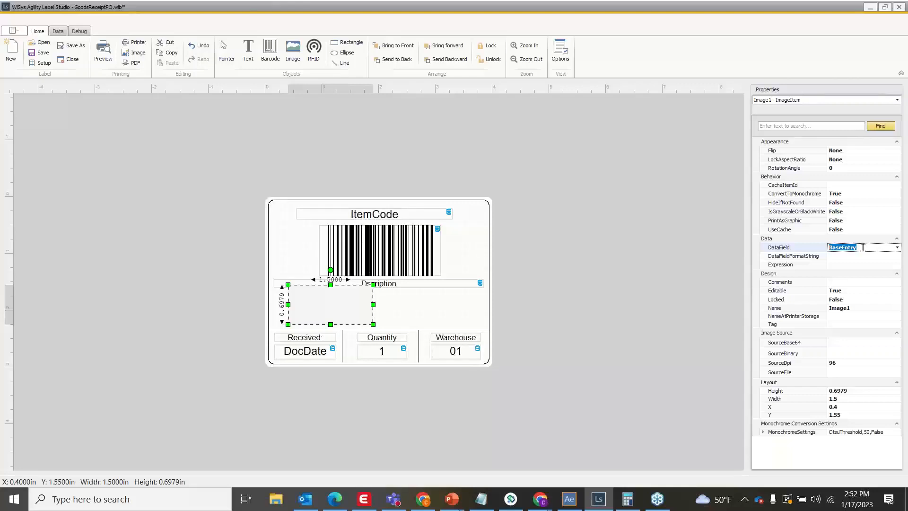
{"action": "key", "text": "Delete"}
Step: Delete the image object from the label
{"action": "left_click", "coordinate": [318, 304]}
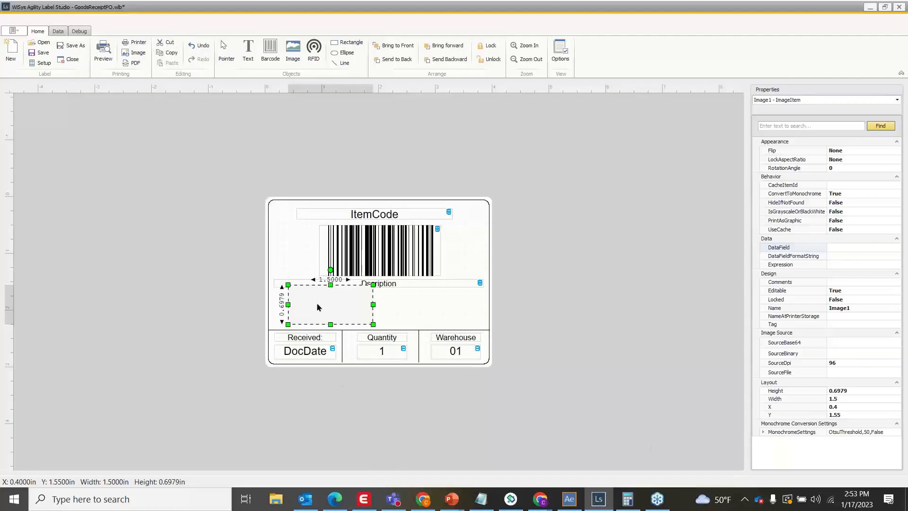
{"action": "key", "text": "Delete"}
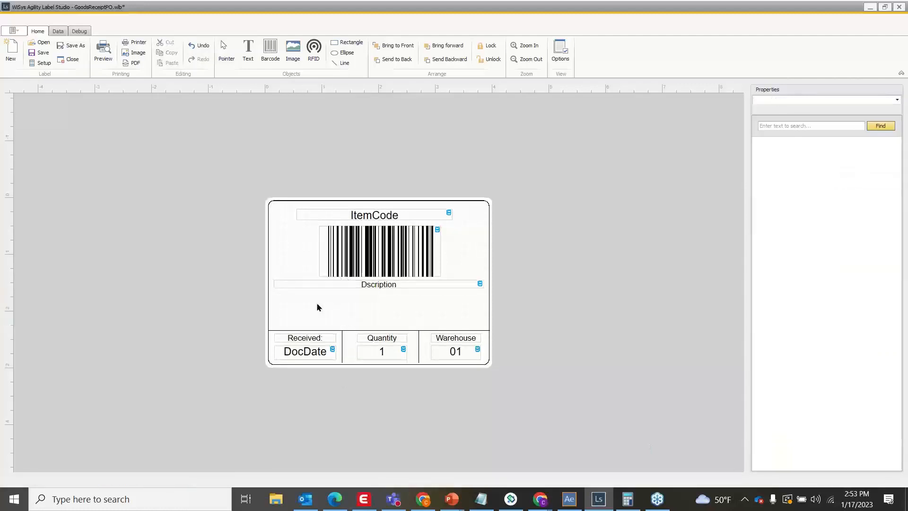
Step: Add an RFID object to the label and move it to about X 0.3, Y 0.825 in, overlapping the barcode
{"action": "left_click", "coordinate": [314, 47]}
{"action": "left_click", "coordinate": [308, 299]}
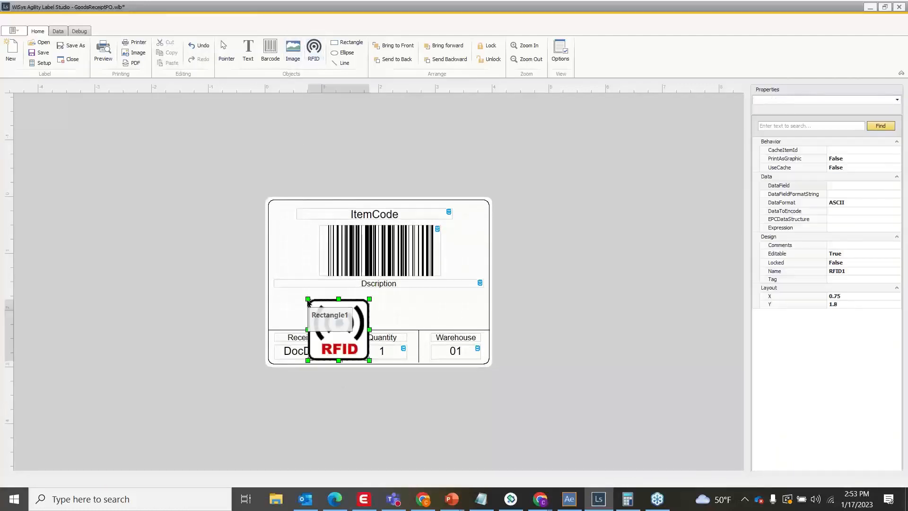
{"action": "left_click_drag", "start_coordinate": [367, 311], "coordinate": [342, 257]}
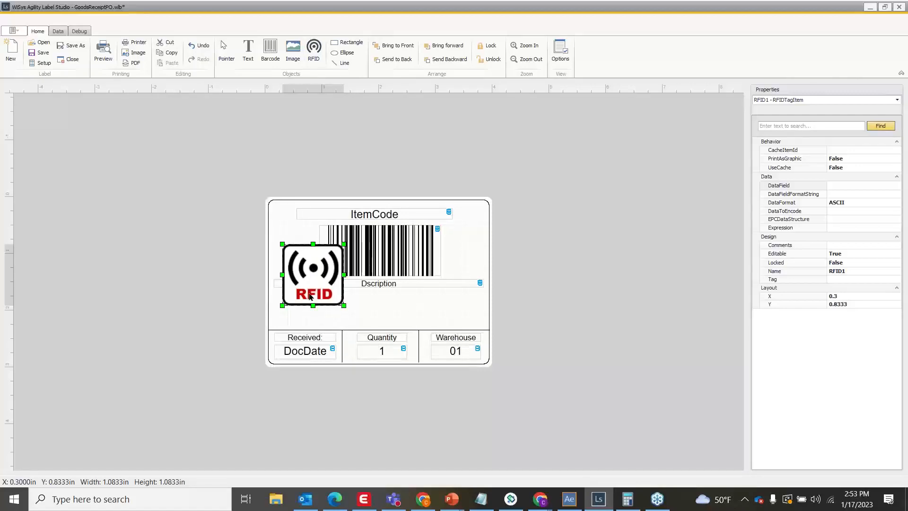
{"action": "left_click_drag", "start_coordinate": [308, 271], "coordinate": [308, 270]}
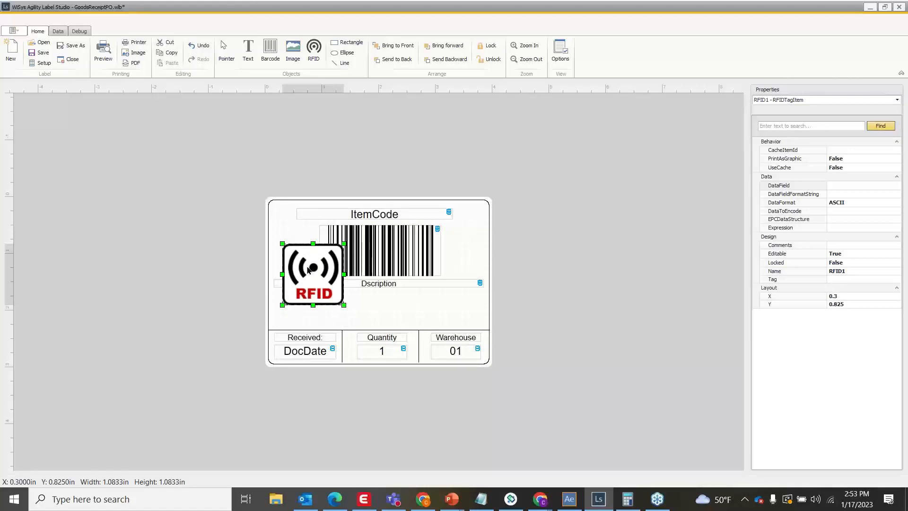
Step: Delete the RFID object from the label and inspect the vertical divider line beside Warehouse and the outer border
{"action": "key", "text": "Delete"}
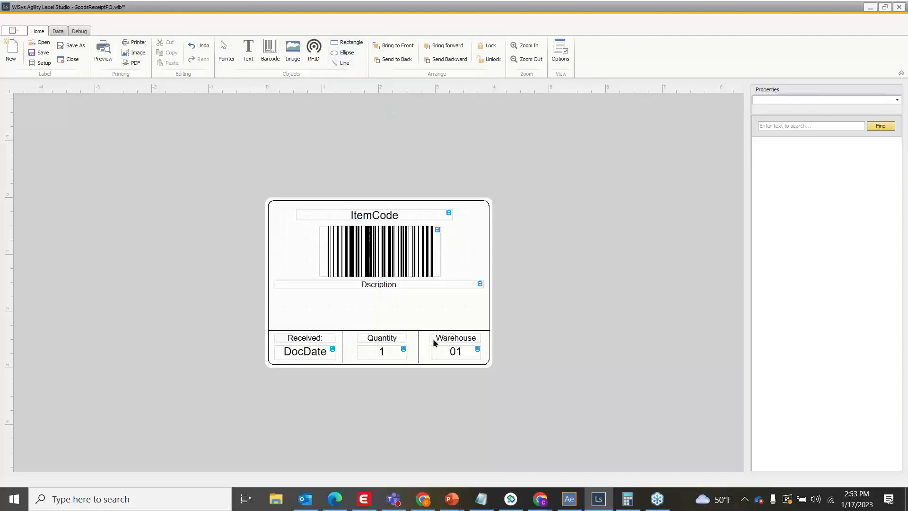
{"action": "left_click", "coordinate": [418, 342]}
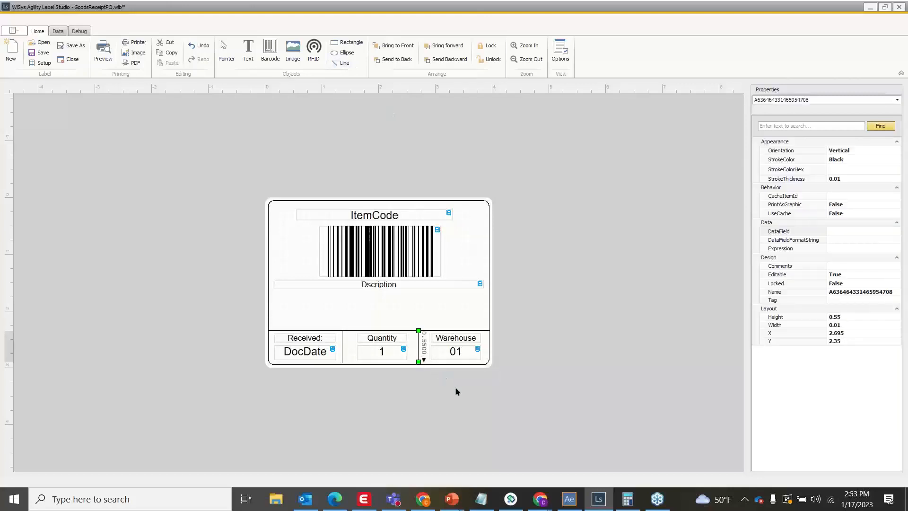
{"action": "left_click", "coordinate": [490, 271]}
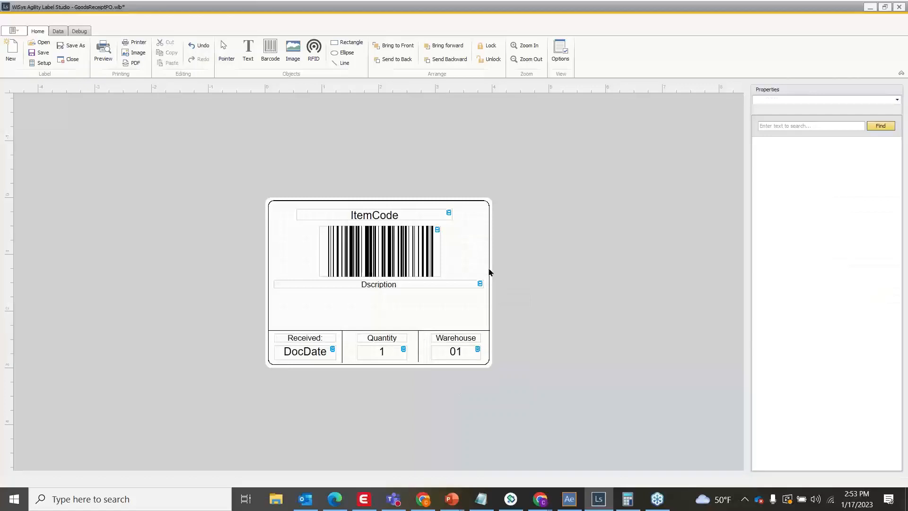
{"action": "left_click", "coordinate": [607, 220]}
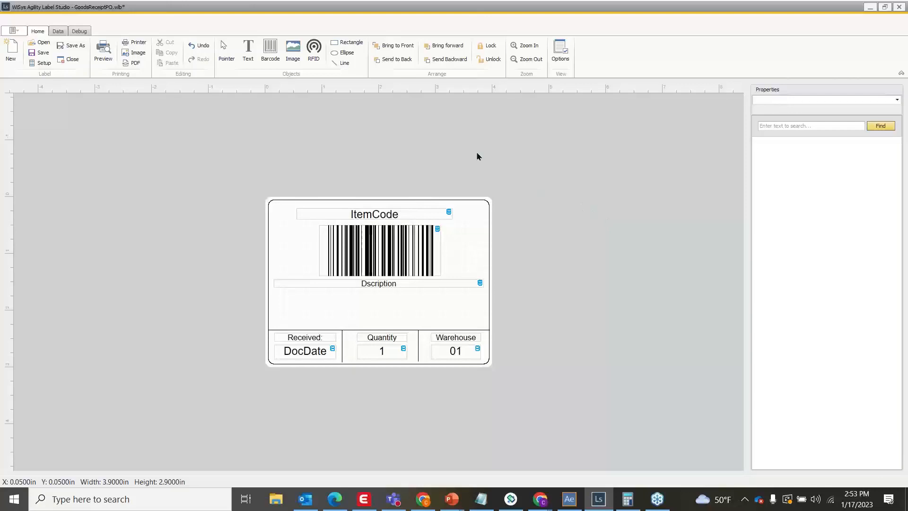
Step: Draw a horizontal line about 3.15 in long below the Dscription text, starting at X 0.35, Y about 1.8
{"action": "left_click", "coordinate": [336, 65]}
{"action": "left_click_drag", "start_coordinate": [286, 299], "coordinate": [464, 298]}
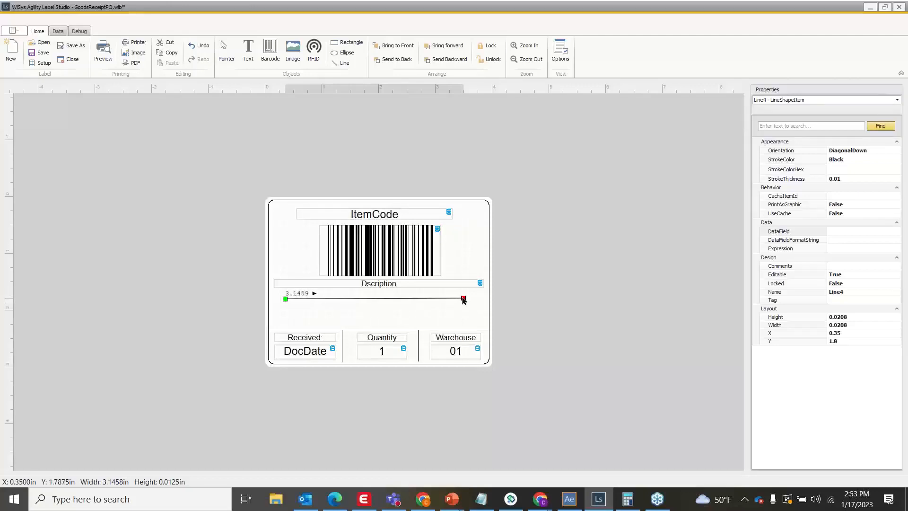
{"action": "left_click", "coordinate": [575, 303]}
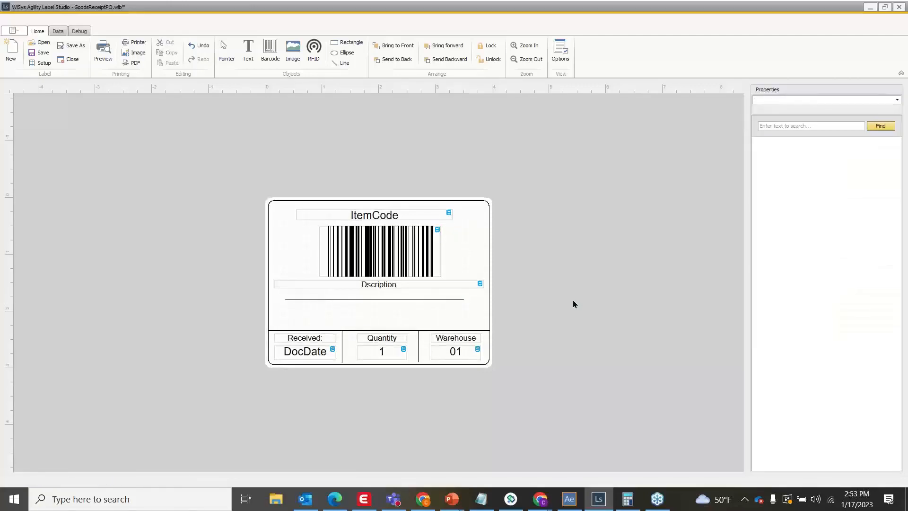
Step: Send the outer border rectangle to the back and delete the line below the Dscription text
{"action": "left_click", "coordinate": [444, 300]}
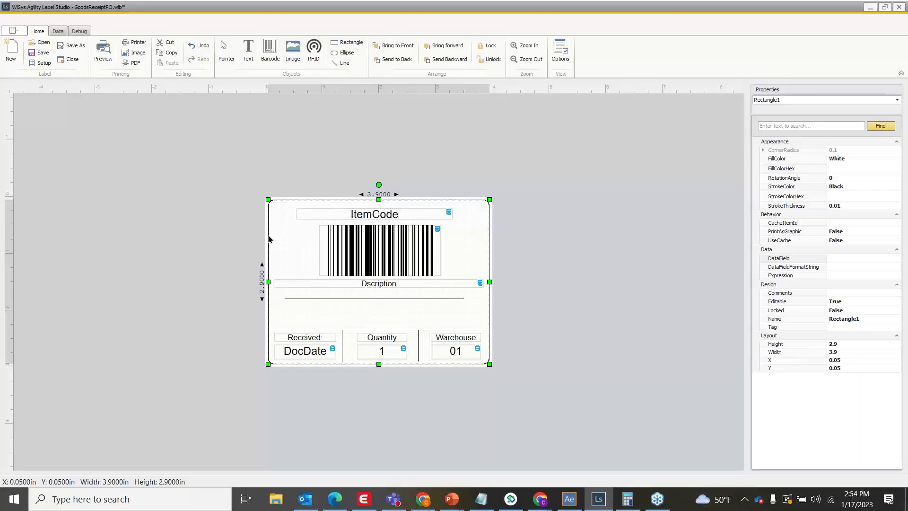
{"action": "left_click", "coordinate": [396, 60]}
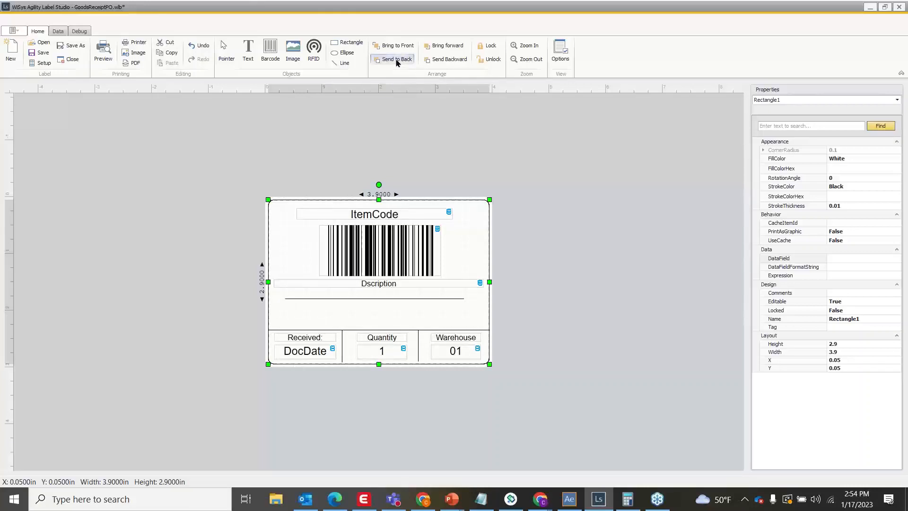
{"action": "left_click", "coordinate": [424, 300]}
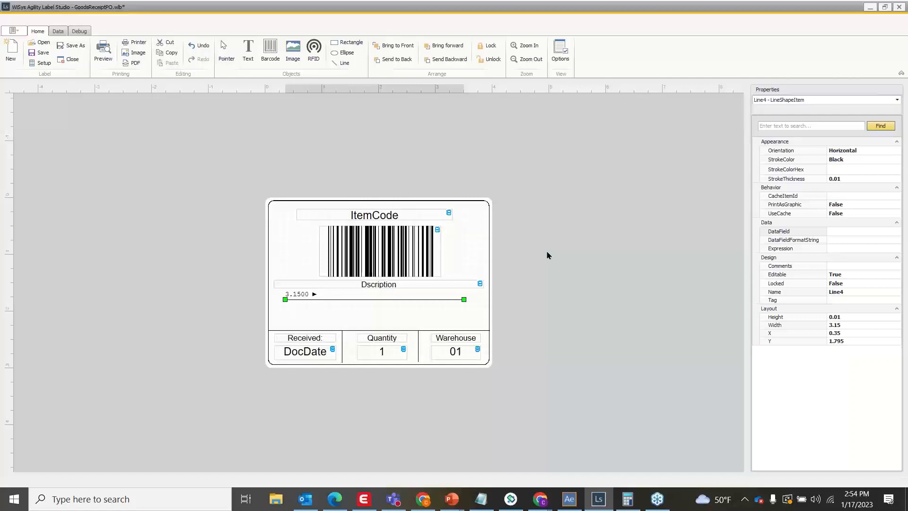
{"action": "key", "text": "Delete"}
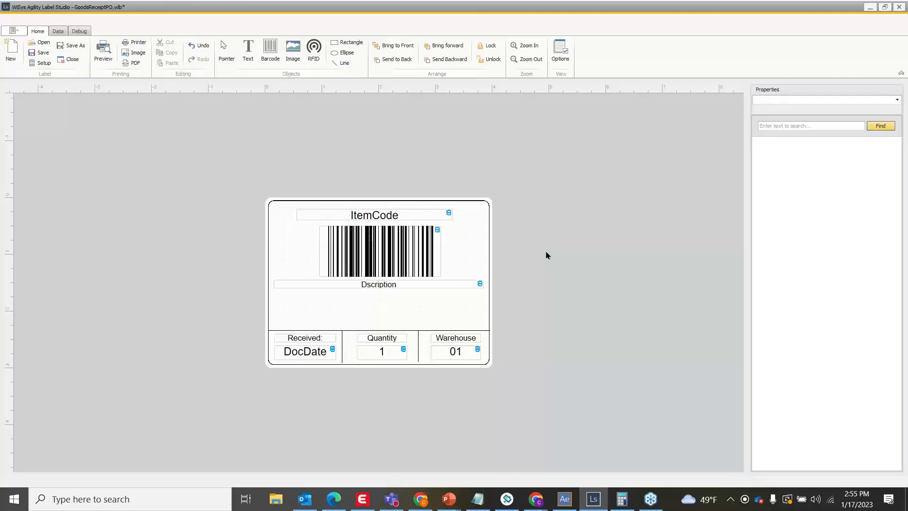
Step: Switch to the PowerPoint slide show to view the sample label slide
{"action": "mouse_move", "coordinate": [449, 500]}
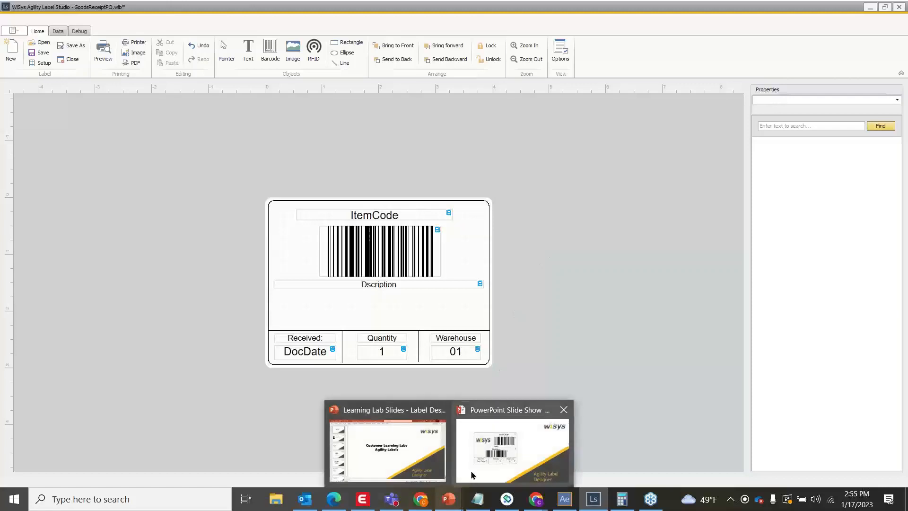
{"action": "left_click", "coordinate": [481, 462]}
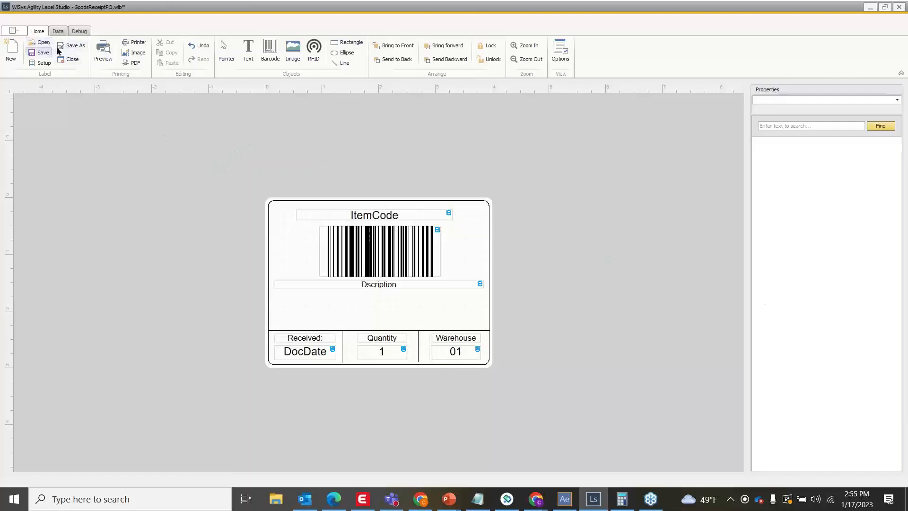
Step: Reopen GoodsReceiptPO.wlb in Label Studio, discarding the unsaved changes
{"action": "left_click", "coordinate": [41, 43]}
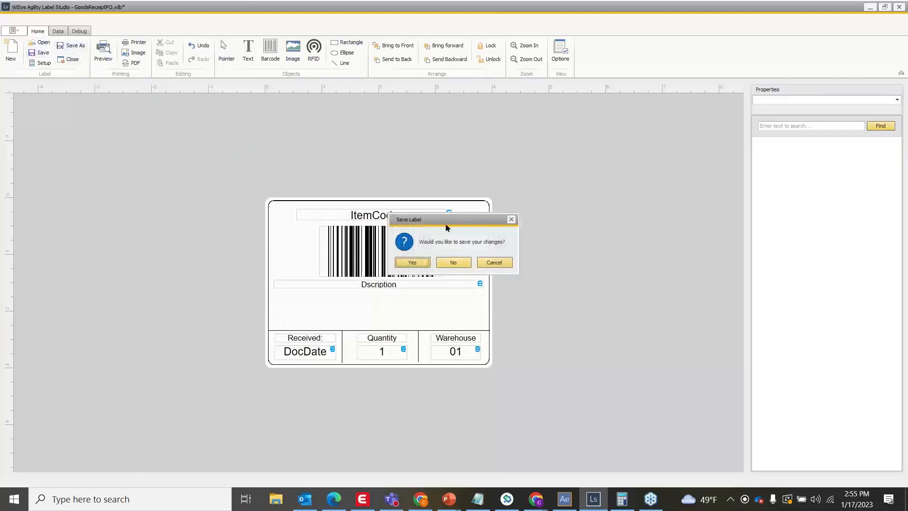
{"action": "left_click", "coordinate": [445, 262]}
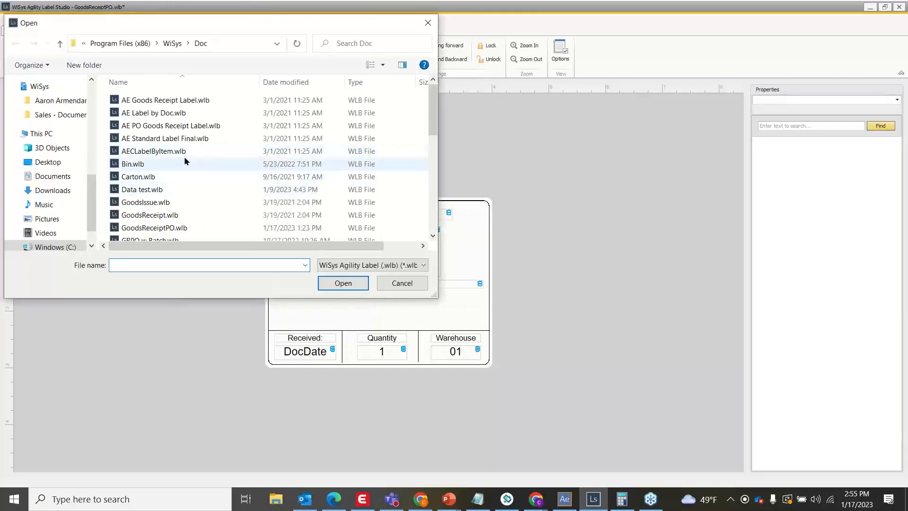
{"action": "double_click", "coordinate": [156, 231]}
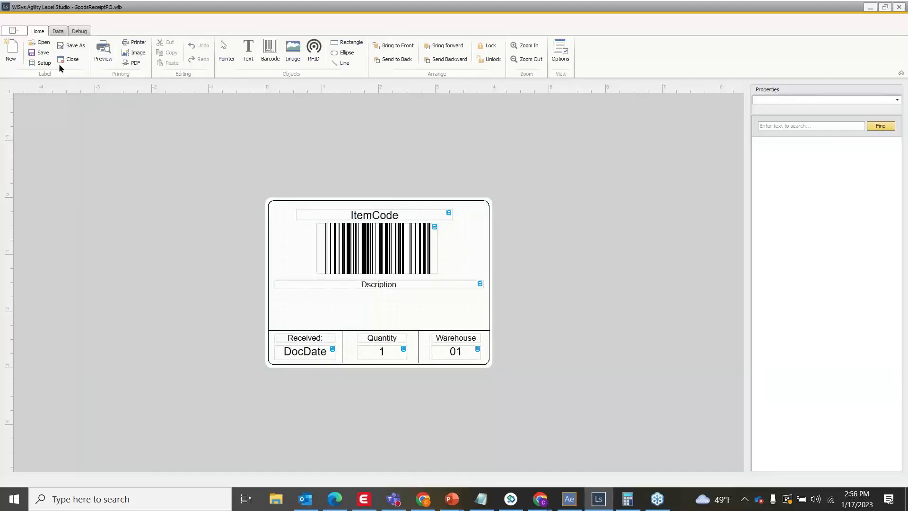
Step: Save the label under the name Lab GRPO.wlb, replacing the existing file
{"action": "left_click", "coordinate": [66, 46]}
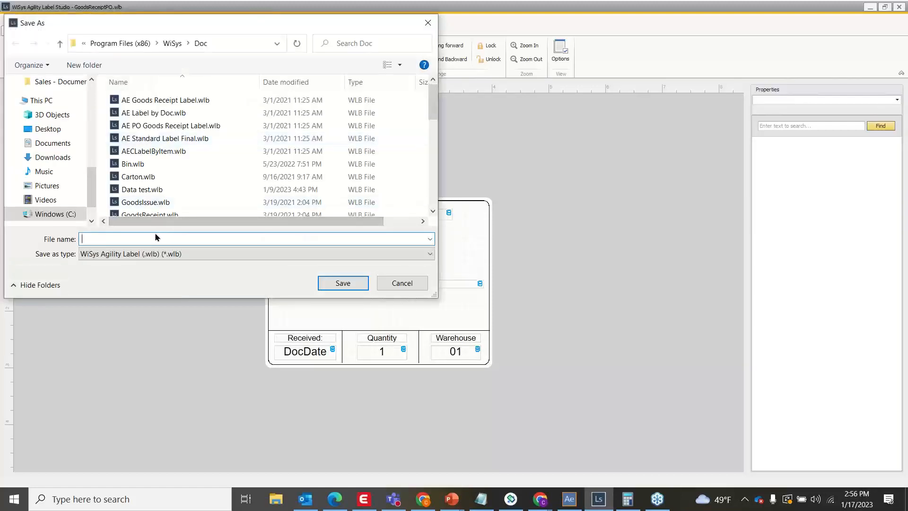
{"action": "type", "text": "lab"}
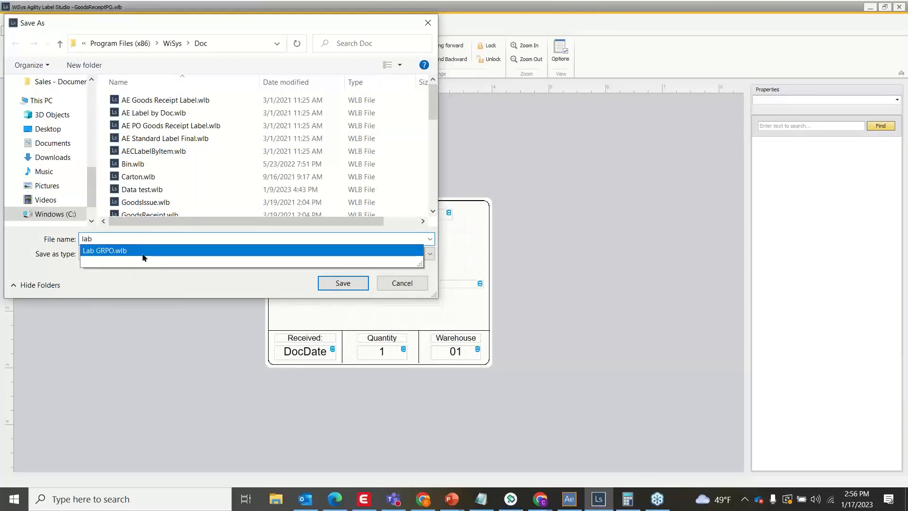
{"action": "left_click", "coordinate": [143, 256]}
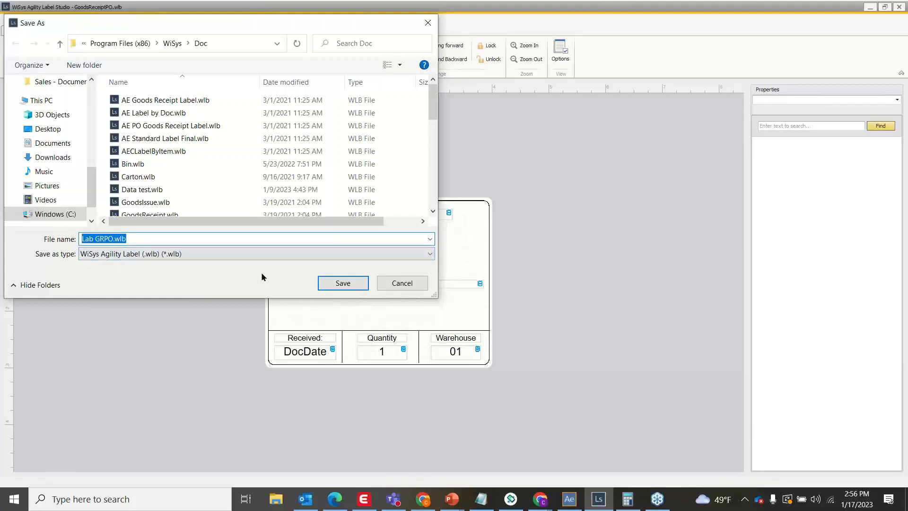
{"action": "left_click", "coordinate": [358, 285]}
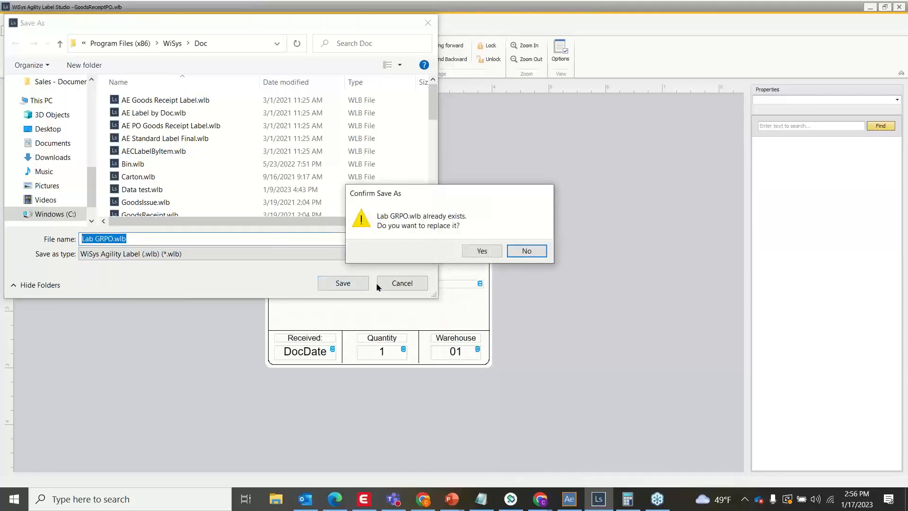
{"action": "left_click", "coordinate": [482, 251]}
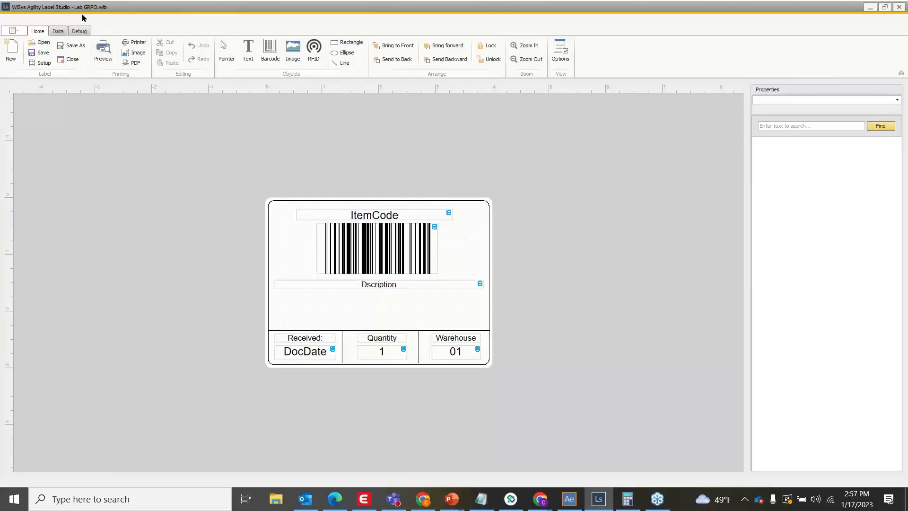
Step: Replace the label's entire SQL query with the copied statement that adds the OITM and Batch fields and joins, and format the SQL
{"action": "left_click", "coordinate": [59, 32]}
{"action": "left_click", "coordinate": [23, 56]}
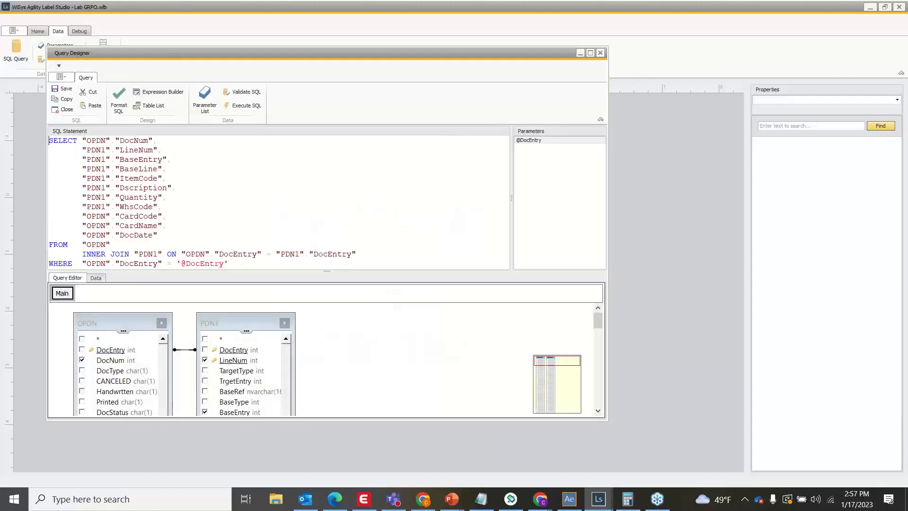
{"action": "key", "text": "alt+Tab"}
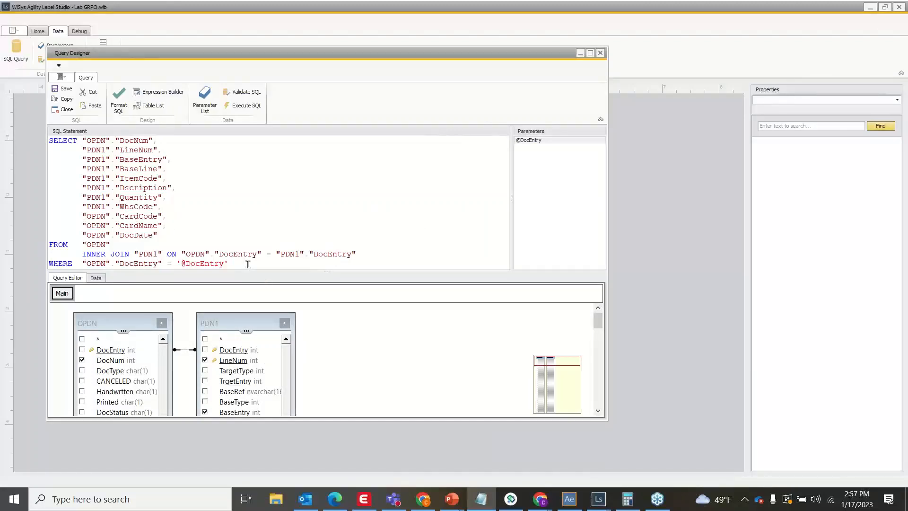
{"action": "key", "text": "alt+Tab"}
{"action": "left_click_drag", "start_coordinate": [241, 263], "coordinate": [49, 138]}
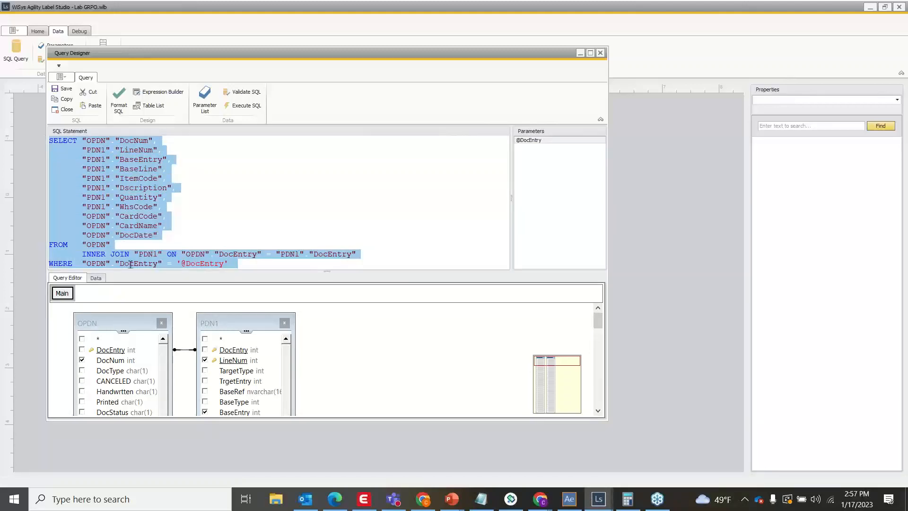
{"action": "key", "text": "ctrl+v"}
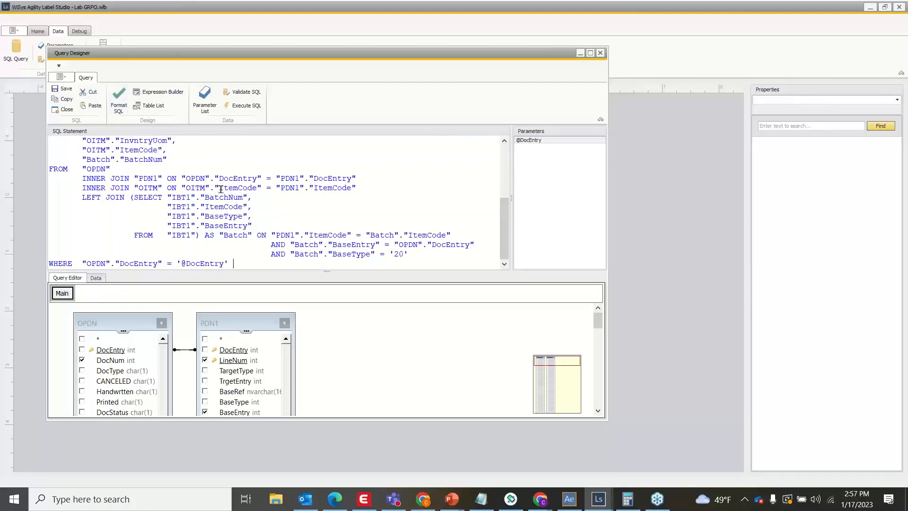
{"action": "scroll", "coordinate": [205, 208], "scroll_direction": "up", "scroll_amount": 4}
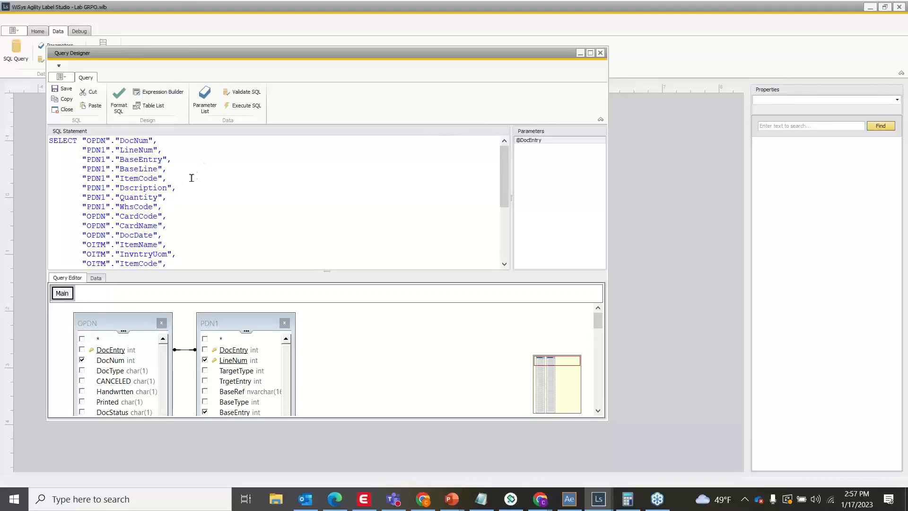
{"action": "left_click", "coordinate": [120, 102]}
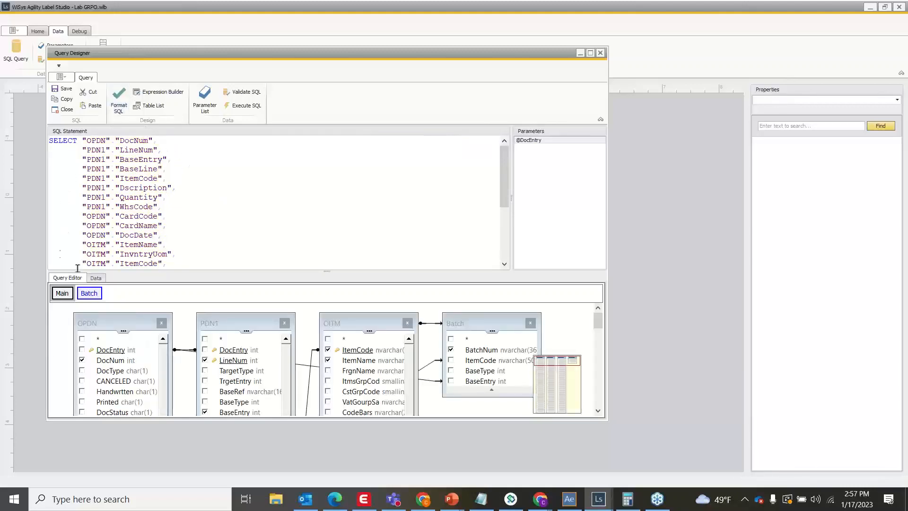
{"action": "scroll", "coordinate": [177, 202], "scroll_direction": "down", "scroll_amount": 1}
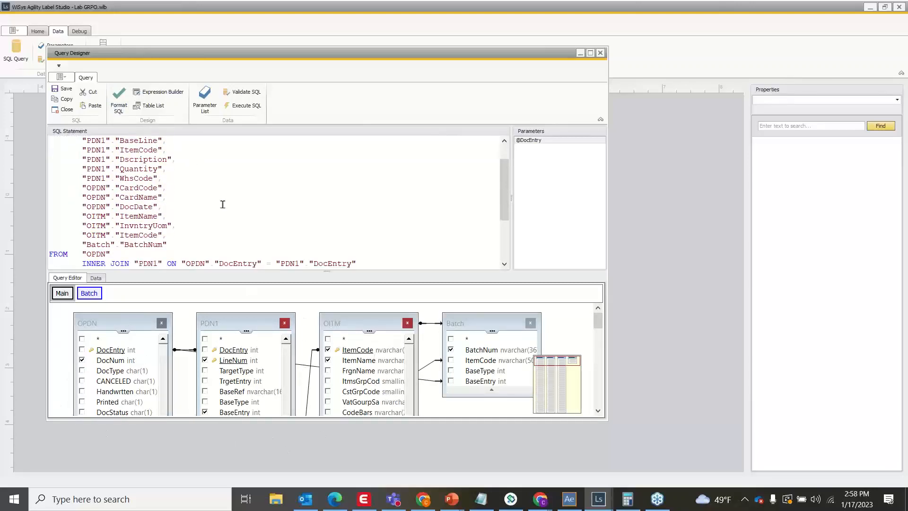
{"action": "scroll", "coordinate": [184, 168], "scroll_direction": "down", "scroll_amount": 3}
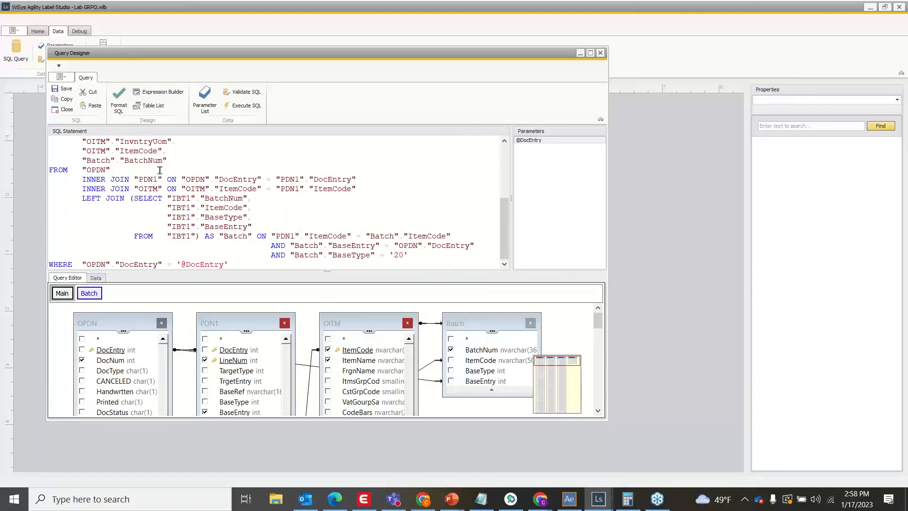
{"action": "double_click", "coordinate": [193, 264]}
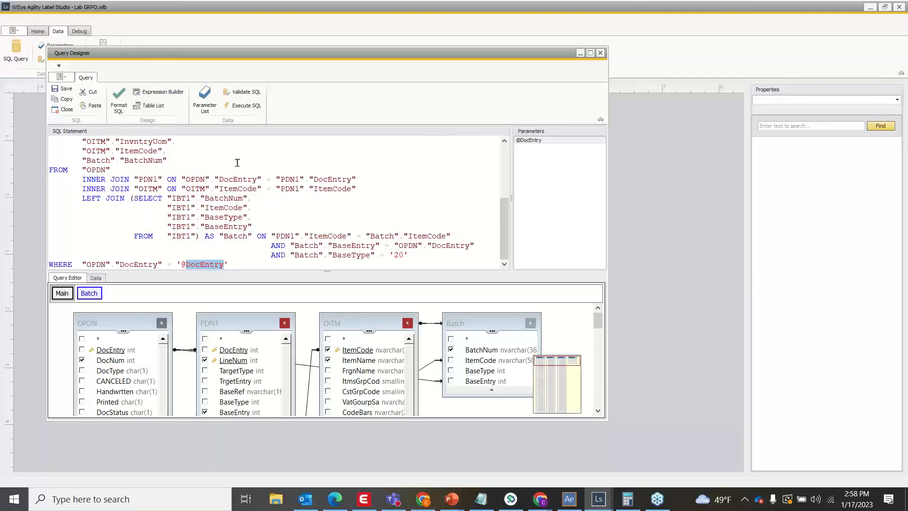
{"action": "scroll", "coordinate": [222, 183], "scroll_direction": "up", "scroll_amount": 4}
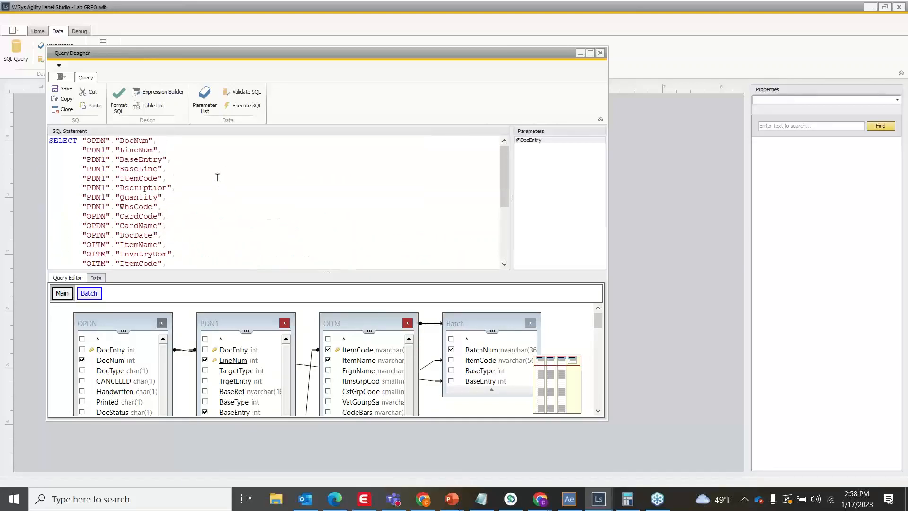
{"action": "scroll", "coordinate": [219, 179], "scroll_direction": "down", "scroll_amount": 1}
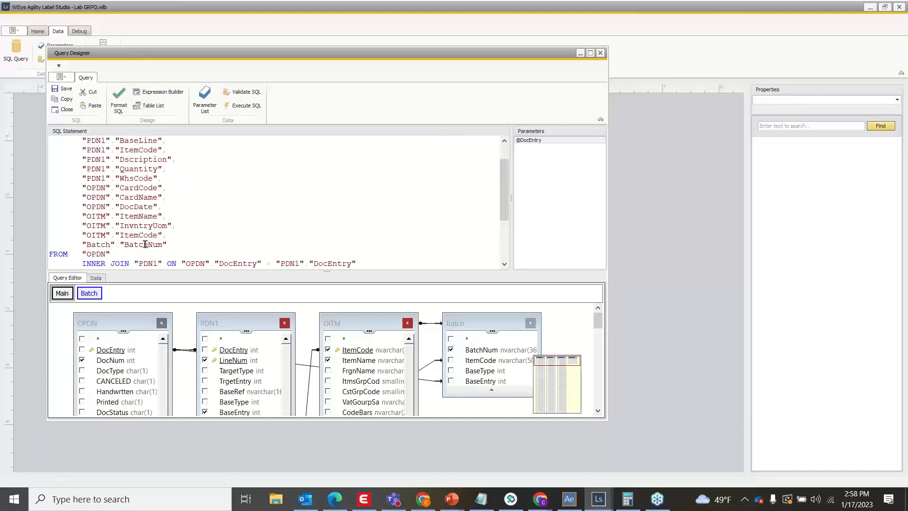
{"action": "scroll", "coordinate": [104, 203], "scroll_direction": "up", "scroll_amount": 1}
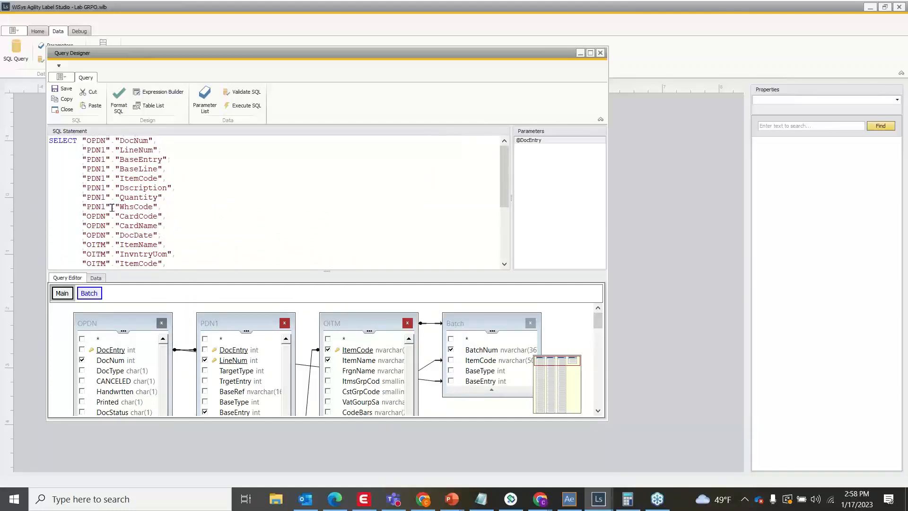
{"action": "scroll", "coordinate": [112, 207], "scroll_direction": "down", "scroll_amount": 2}
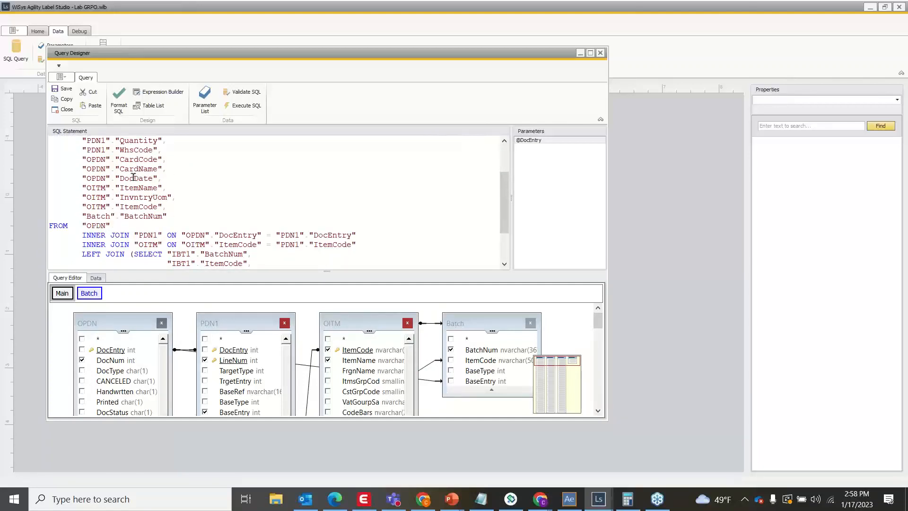
{"action": "left_click", "coordinate": [239, 93]}
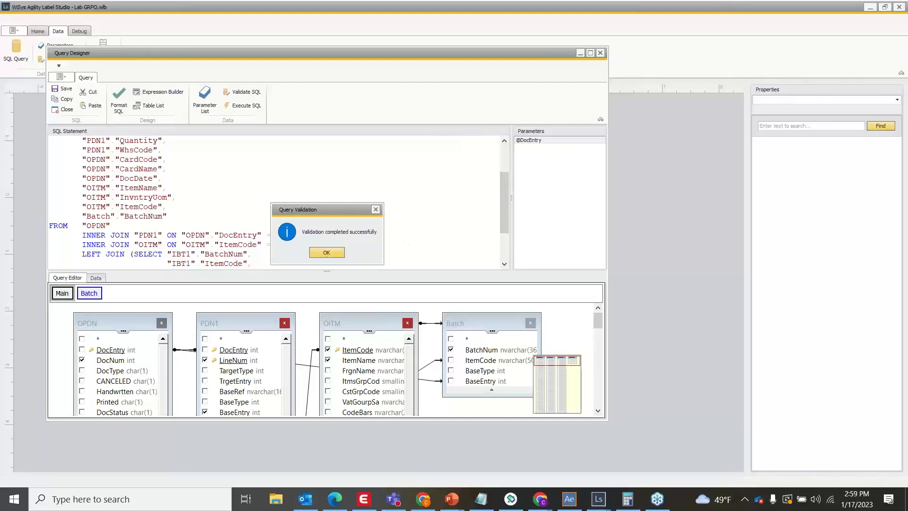
{"action": "left_click", "coordinate": [315, 253]}
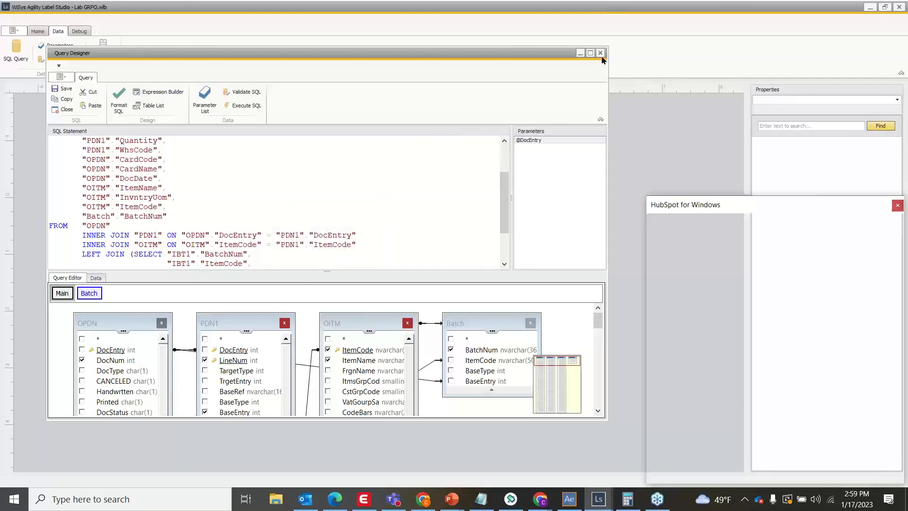
Step: Save the extended SQL query and close the Query Designer to return to the label's layout
{"action": "left_click", "coordinate": [67, 93]}
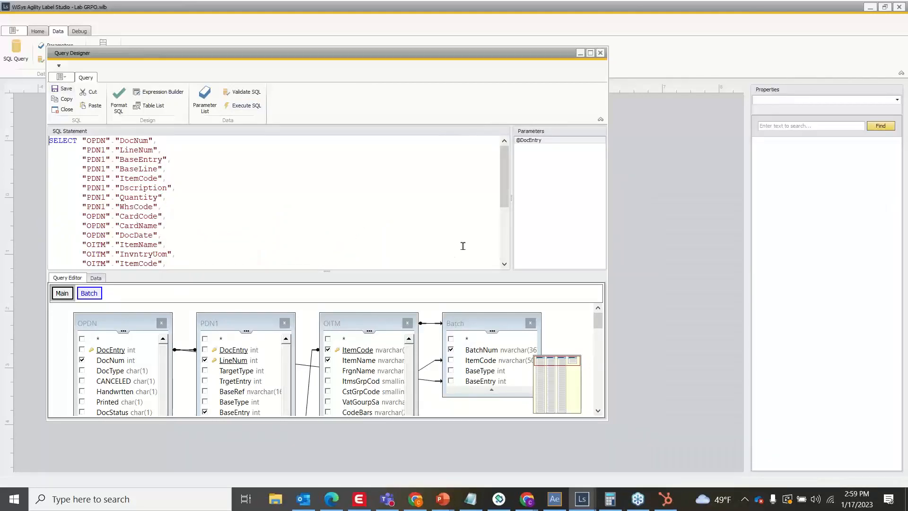
{"action": "left_click", "coordinate": [600, 52]}
{"action": "left_click", "coordinate": [37, 32]}
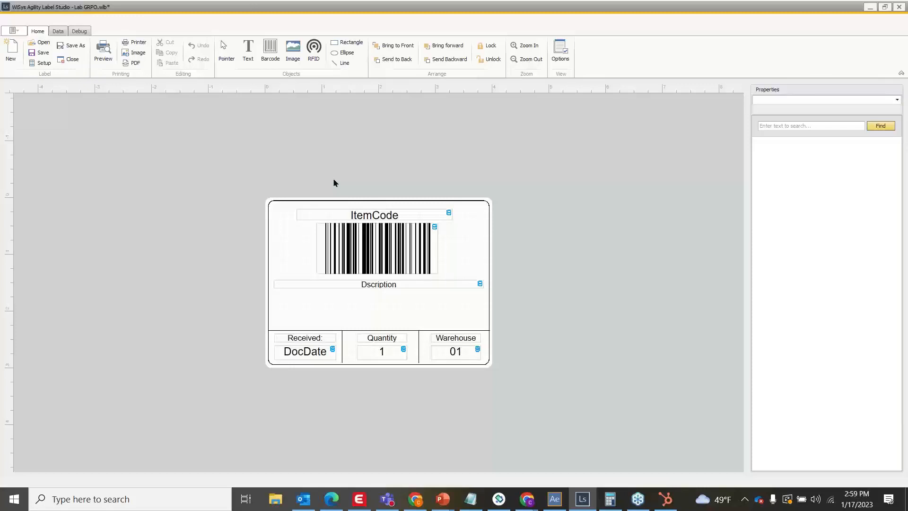
Step: Move the ItemCode text to the label's upper right and narrow it to 2.15 in wide, positioned at X 1.70 in
{"action": "left_click", "coordinate": [383, 254]}
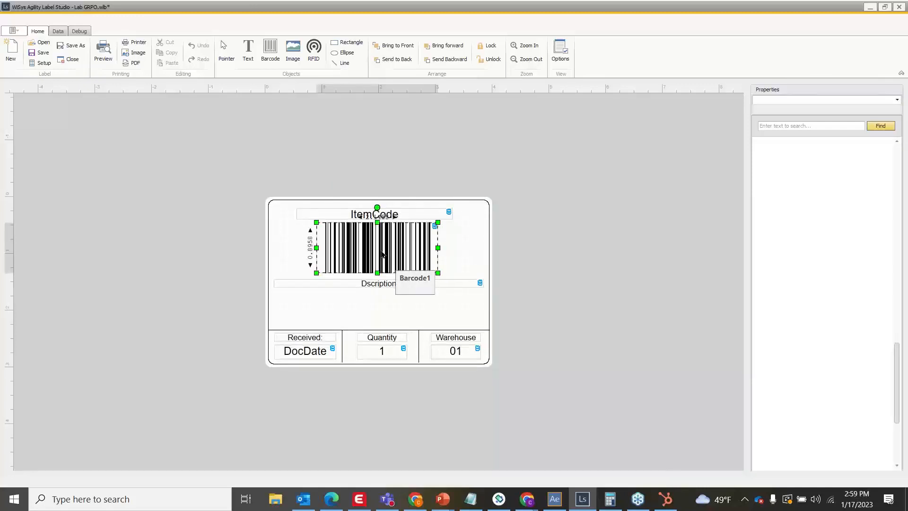
{"action": "left_click", "coordinate": [399, 215]}
{"action": "left_click_drag", "start_coordinate": [399, 215], "coordinate": [433, 209]}
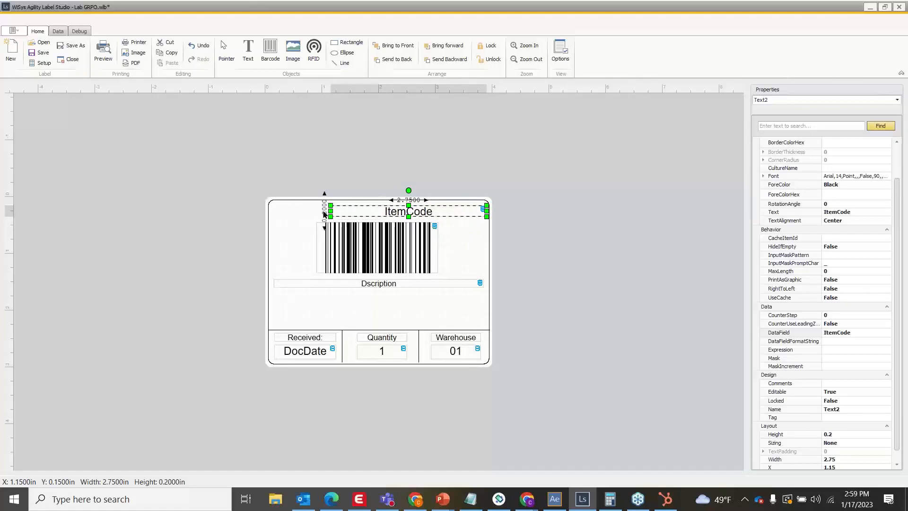
{"action": "left_click_drag", "start_coordinate": [331, 211], "coordinate": [365, 211]}
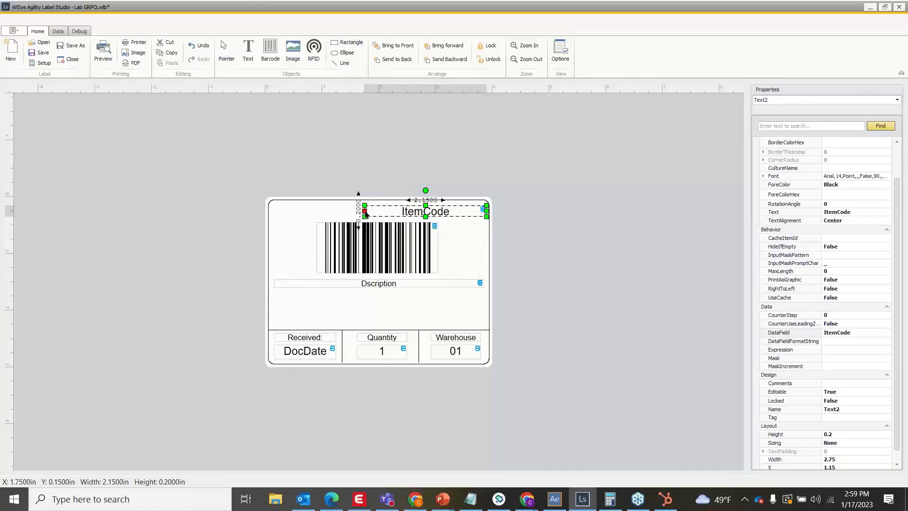
{"action": "left_click", "coordinate": [454, 223]}
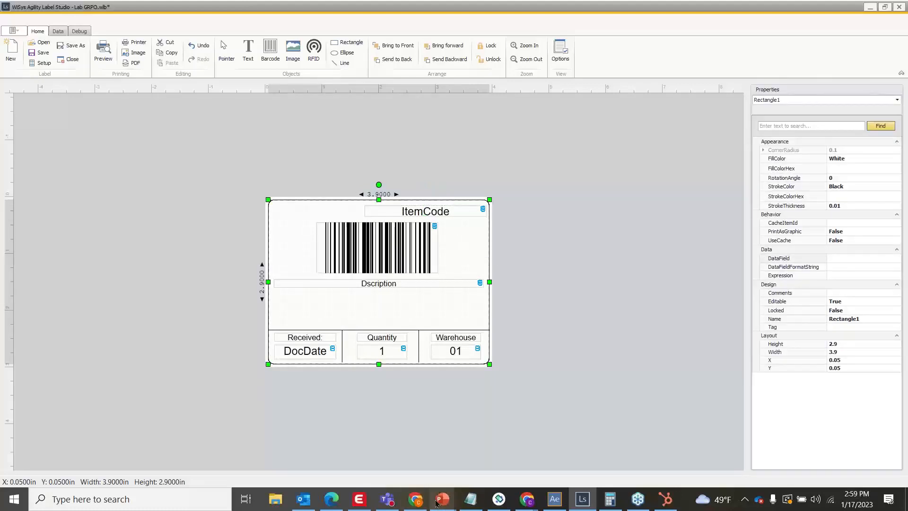
{"action": "mouse_move", "coordinate": [445, 499]}
{"action": "left_click", "coordinate": [473, 471]}
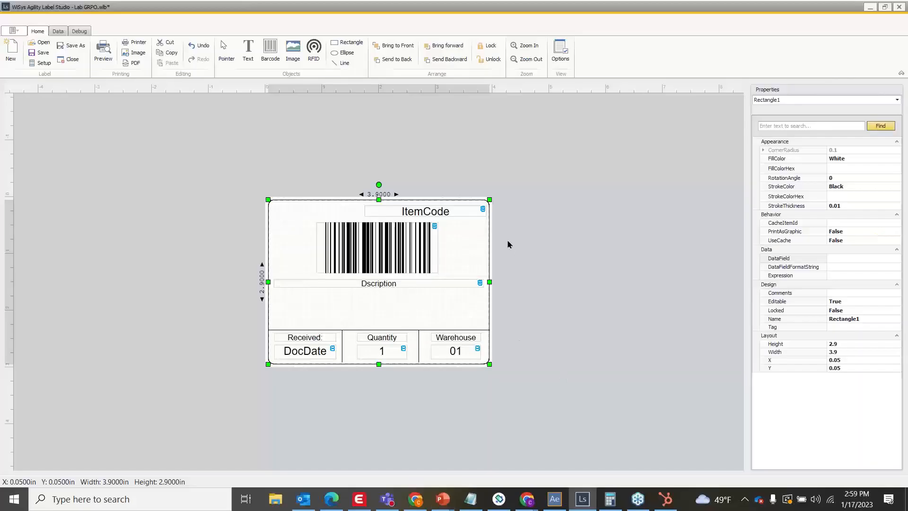
{"action": "left_click", "coordinate": [474, 217]}
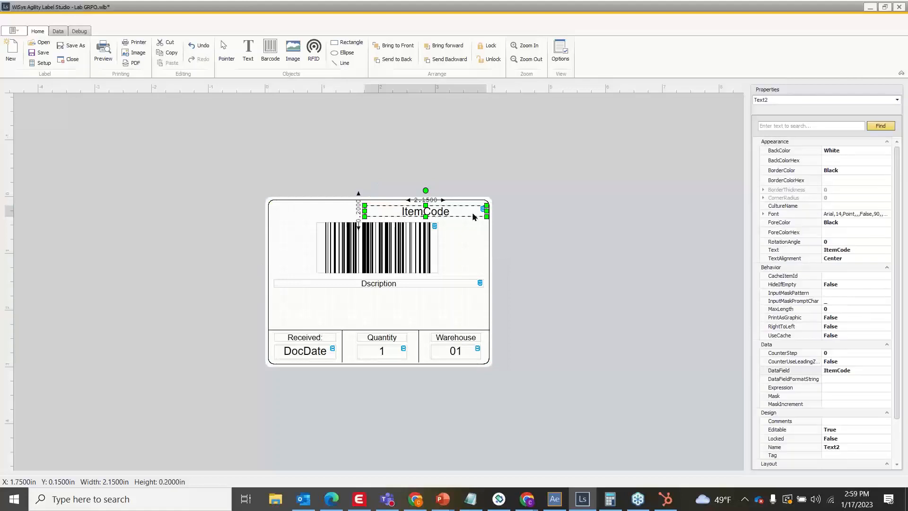
{"action": "left_click_drag", "start_coordinate": [474, 217], "coordinate": [472, 216]}
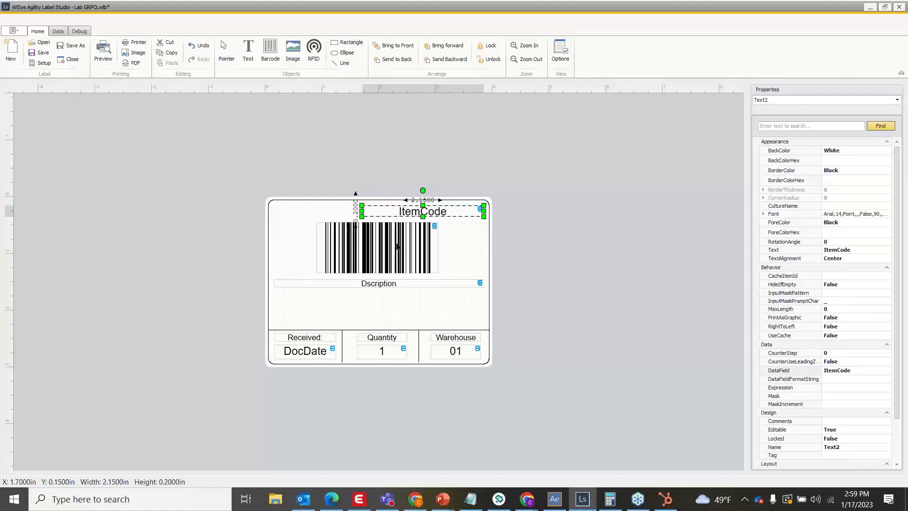
Step: Shorten the barcode to about 0.70 in and align it beneath the ItemCode text at X 1.70 in, about 2.15 in wide
{"action": "left_click", "coordinate": [395, 247]}
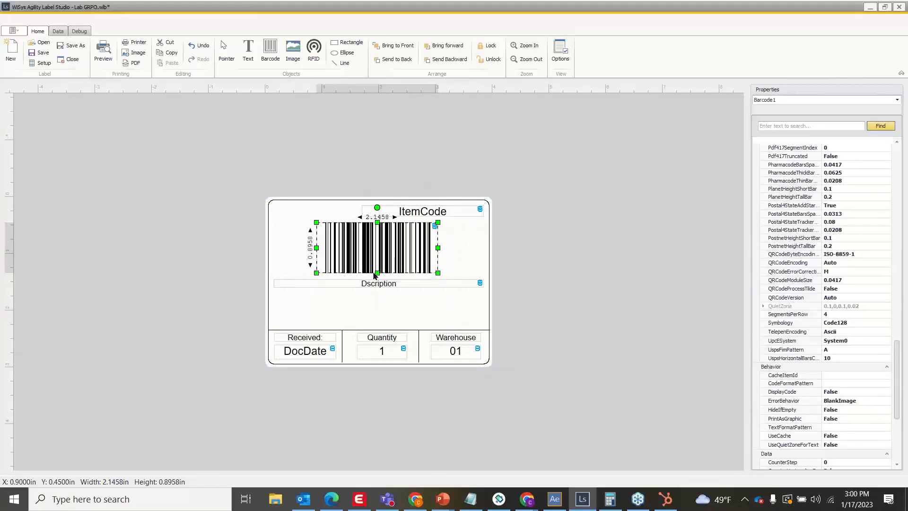
{"action": "left_click_drag", "start_coordinate": [377, 273], "coordinate": [377, 263]}
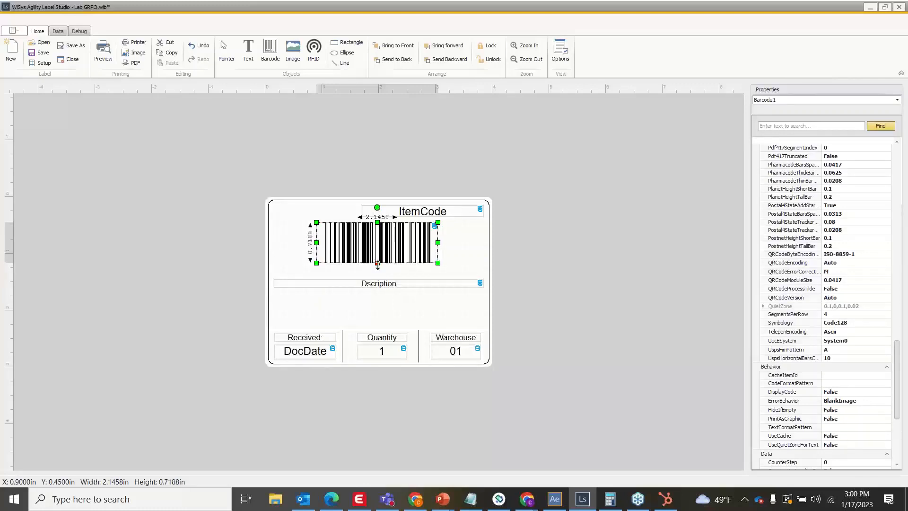
{"action": "left_click_drag", "start_coordinate": [317, 241], "coordinate": [331, 242]}
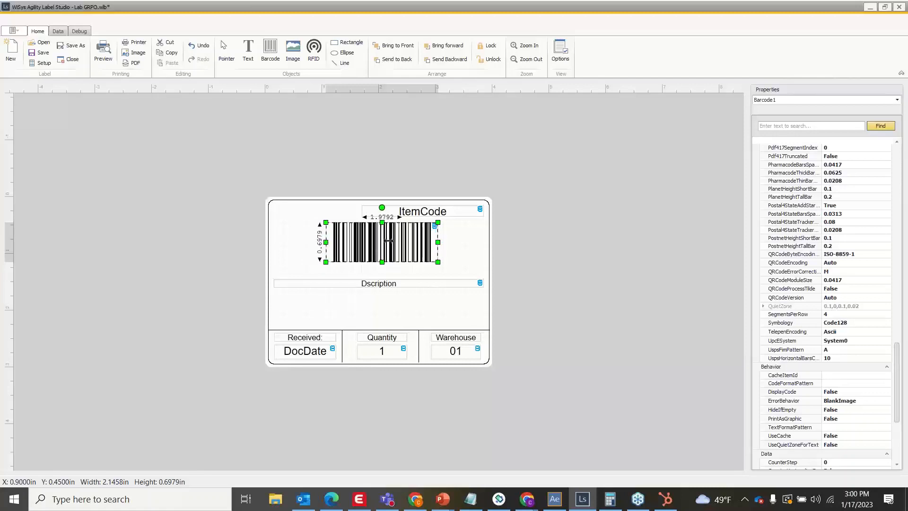
{"action": "left_click_drag", "start_coordinate": [387, 242], "coordinate": [430, 239]}
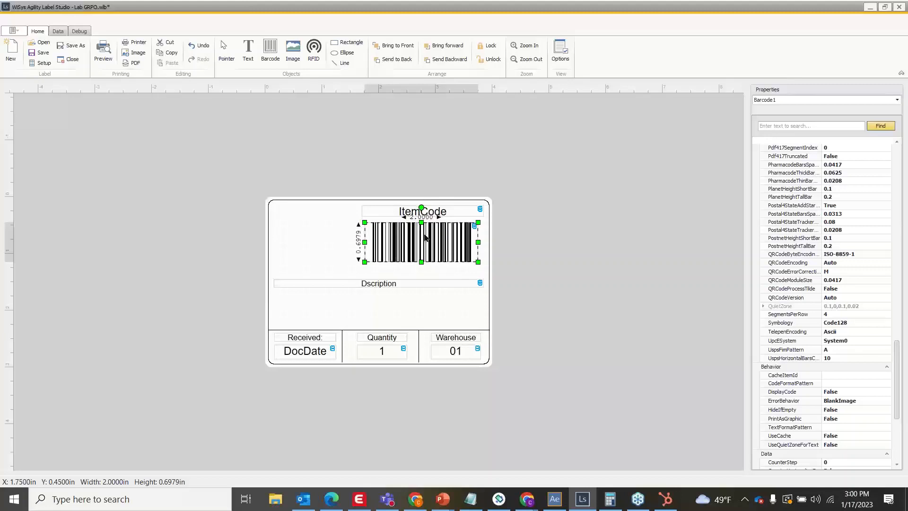
{"action": "left_click_drag", "start_coordinate": [483, 243], "coordinate": [484, 243]}
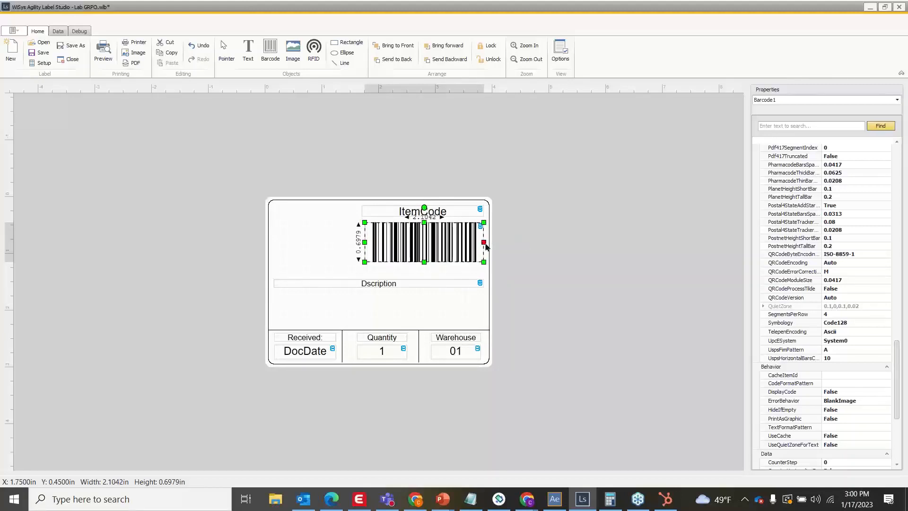
{"action": "left_click", "coordinate": [554, 220]}
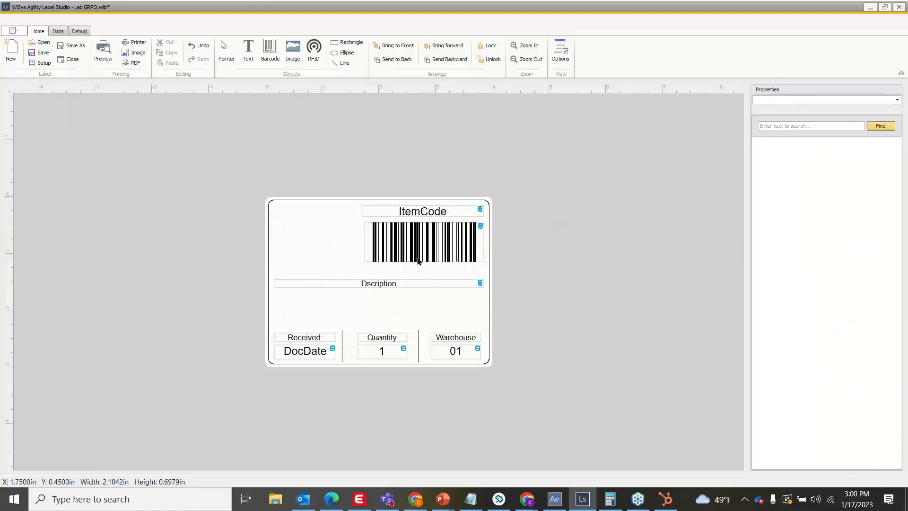
{"action": "left_click", "coordinate": [374, 251]}
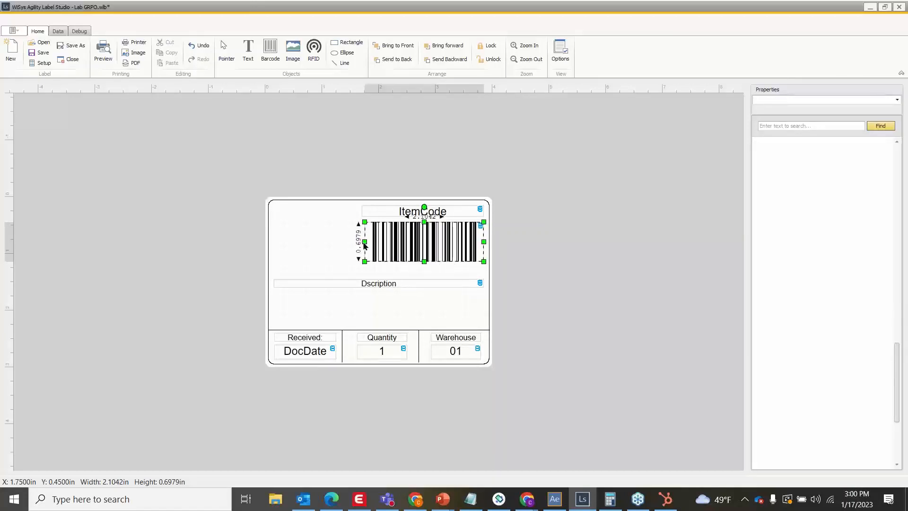
{"action": "left_click_drag", "start_coordinate": [364, 242], "coordinate": [363, 242]}
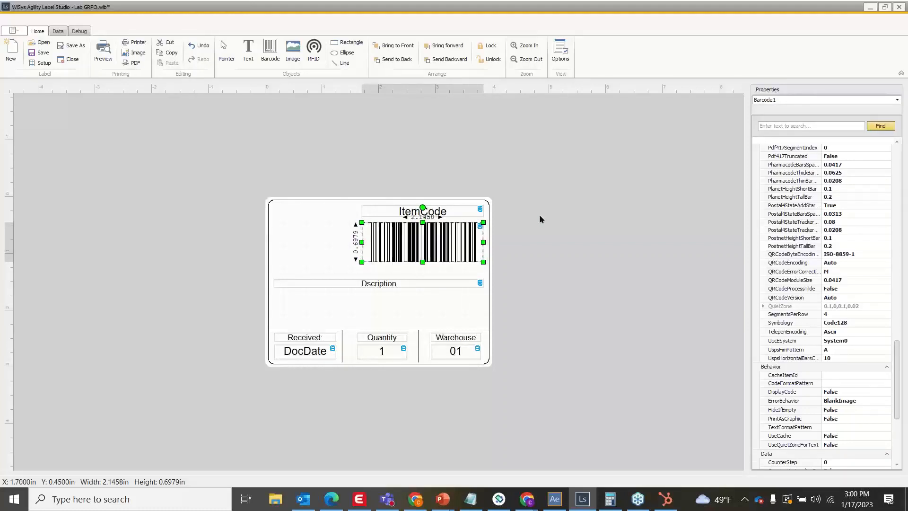
{"action": "left_click", "coordinate": [533, 239]}
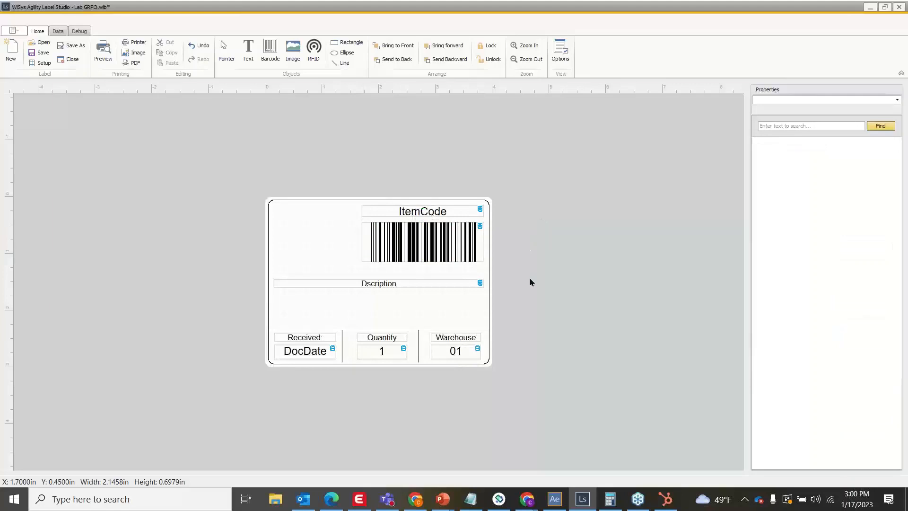
Step: Move the Dscription text up to just beneath the barcode, at Y 1.20 in
{"action": "left_click", "coordinate": [409, 287]}
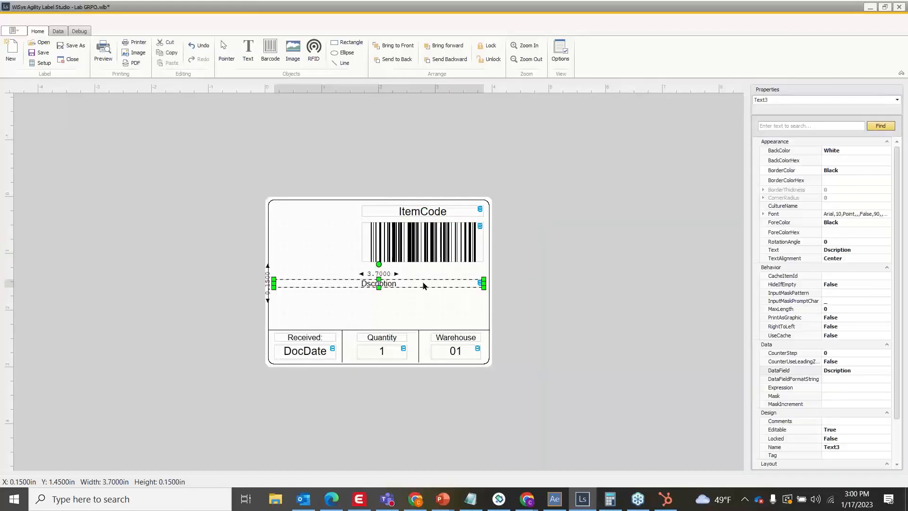
{"action": "left_click_drag", "start_coordinate": [408, 283], "coordinate": [407, 267]}
{"action": "left_click", "coordinate": [555, 203]}
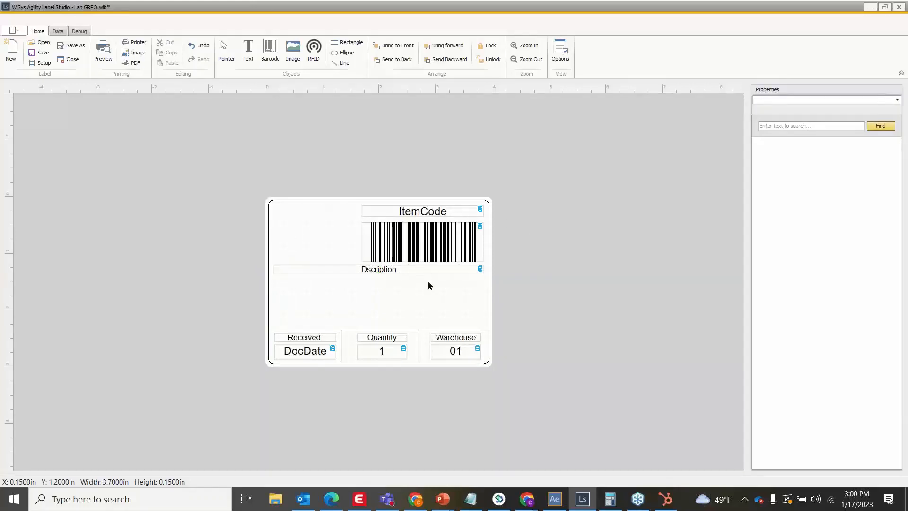
Step: Clear the Dscription text object's data field and set its text to Batch
{"action": "left_click", "coordinate": [391, 273]}
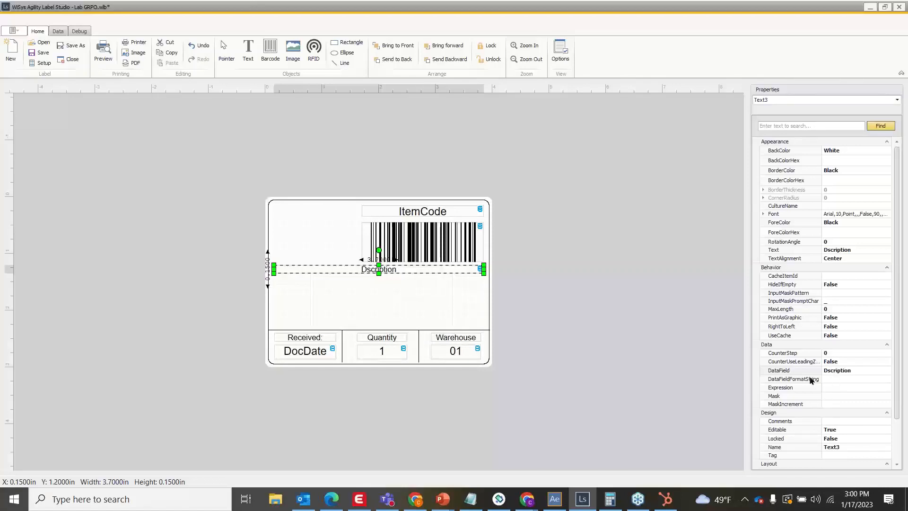
{"action": "left_click", "coordinate": [854, 371]}
{"action": "double_click", "coordinate": [854, 371]}
{"action": "key", "text": "BackSpace"}
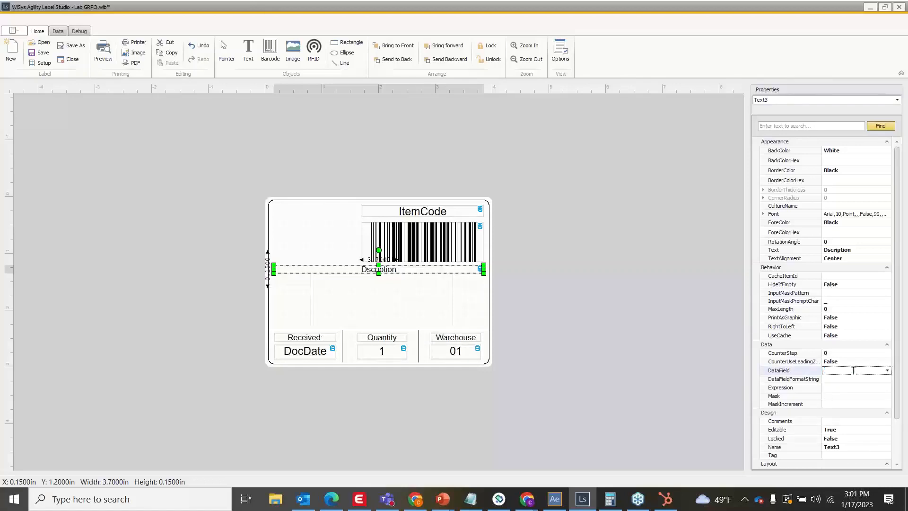
{"action": "double_click", "coordinate": [835, 249]}
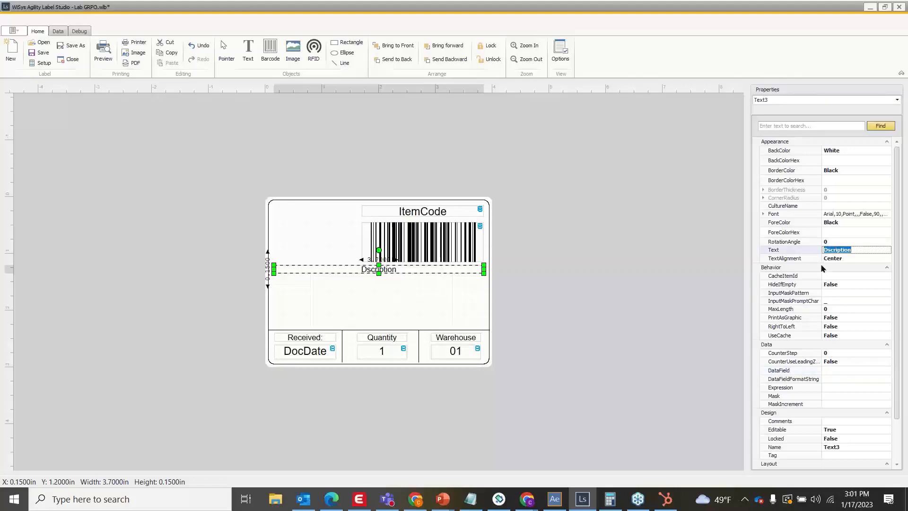
{"action": "type", "text": "B"}
{"action": "left_click", "coordinate": [546, 320]}
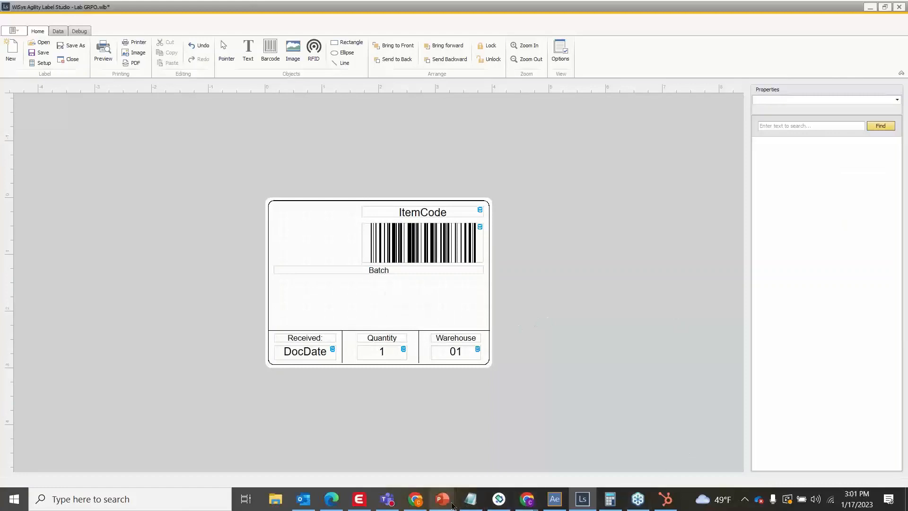
Step: Check the ItemCode text's font settings and set the Batch text's font size to 14 to match
{"action": "mouse_move", "coordinate": [442, 499]}
{"action": "mouse_move", "coordinate": [524, 441]}
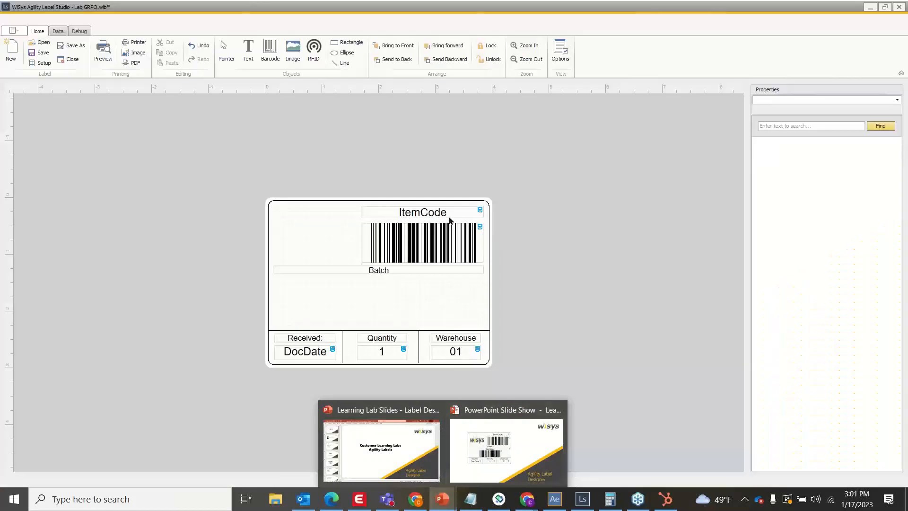
{"action": "left_click", "coordinate": [428, 212]}
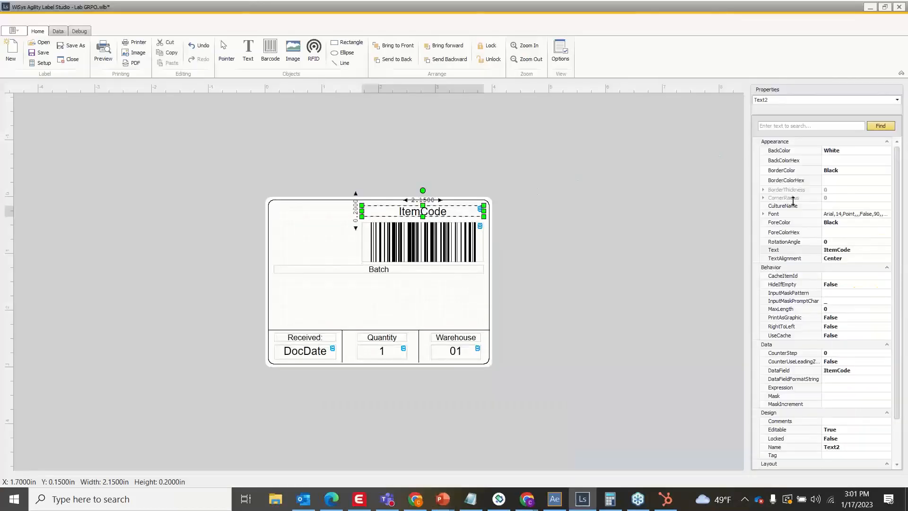
{"action": "left_click", "coordinate": [762, 214]}
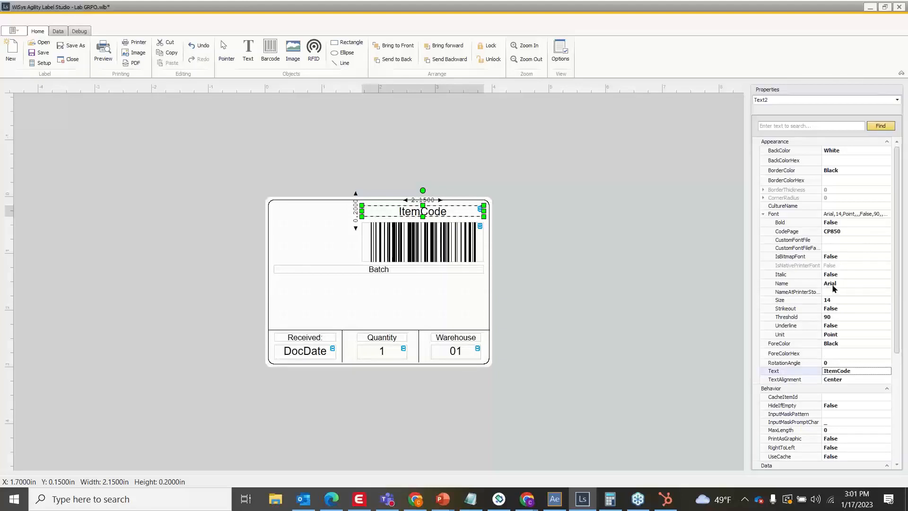
{"action": "left_click", "coordinate": [763, 214]}
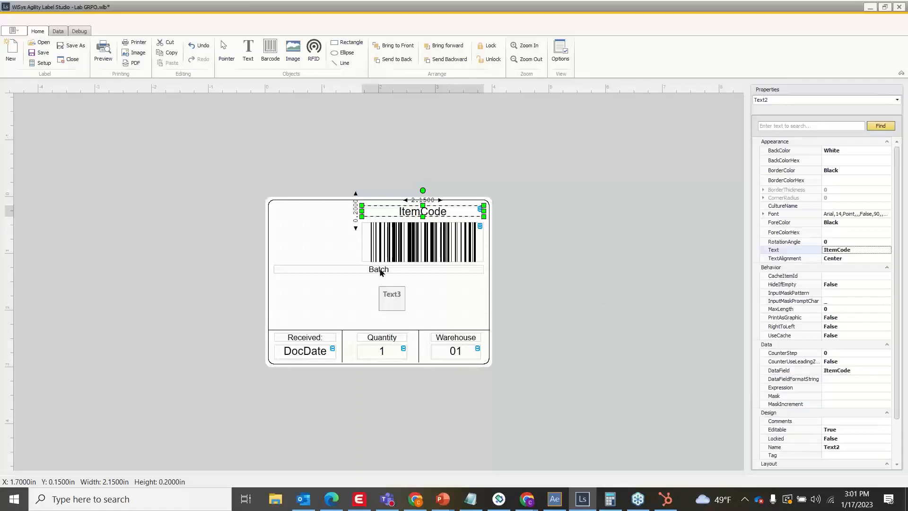
{"action": "left_click", "coordinate": [381, 272]}
{"action": "left_click", "coordinate": [764, 214]}
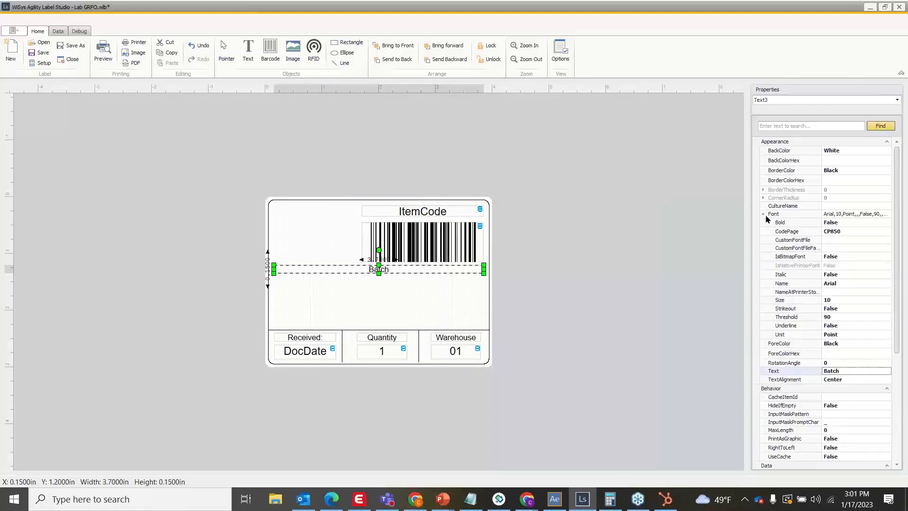
{"action": "left_click", "coordinate": [838, 299]}
{"action": "key", "text": "Up"}
{"action": "left_click", "coordinate": [835, 301]}
{"action": "type", "text": "1"}
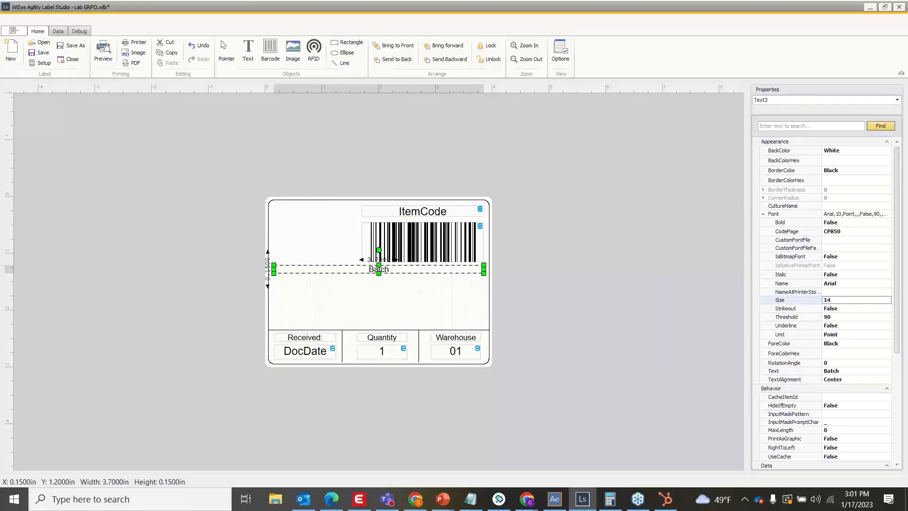
{"action": "left_click", "coordinate": [578, 288]}
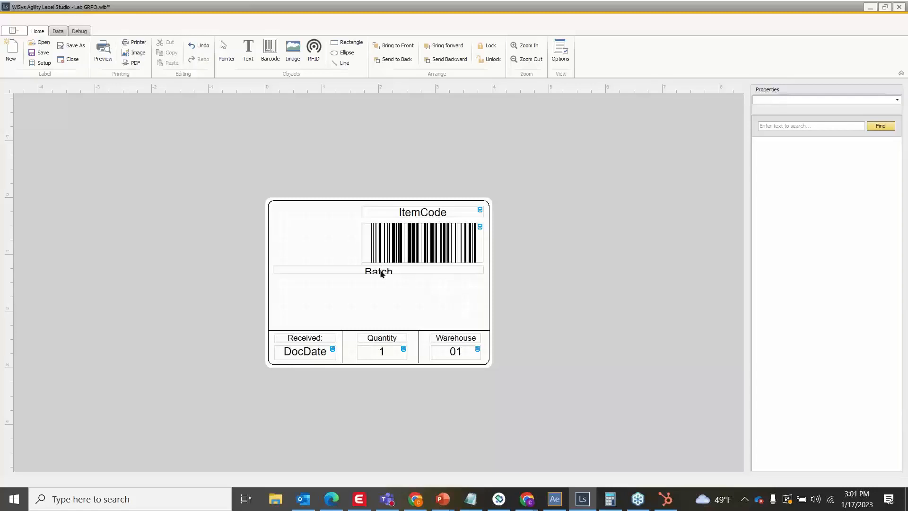
Step: Increase the Batch text box's height to 0.20 in and compare the layout with the sample label in the PowerPoint slide show
{"action": "left_click", "coordinate": [381, 273]}
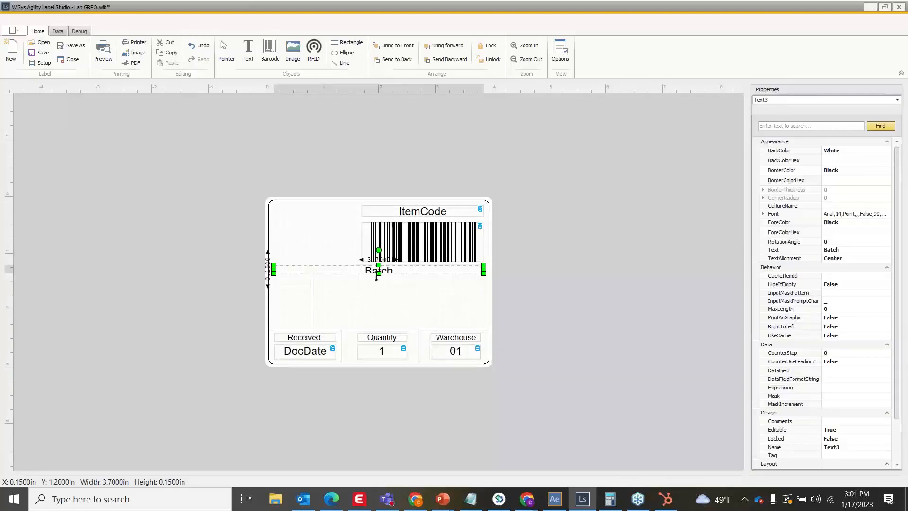
{"action": "left_click_drag", "start_coordinate": [378, 275], "coordinate": [379, 276]}
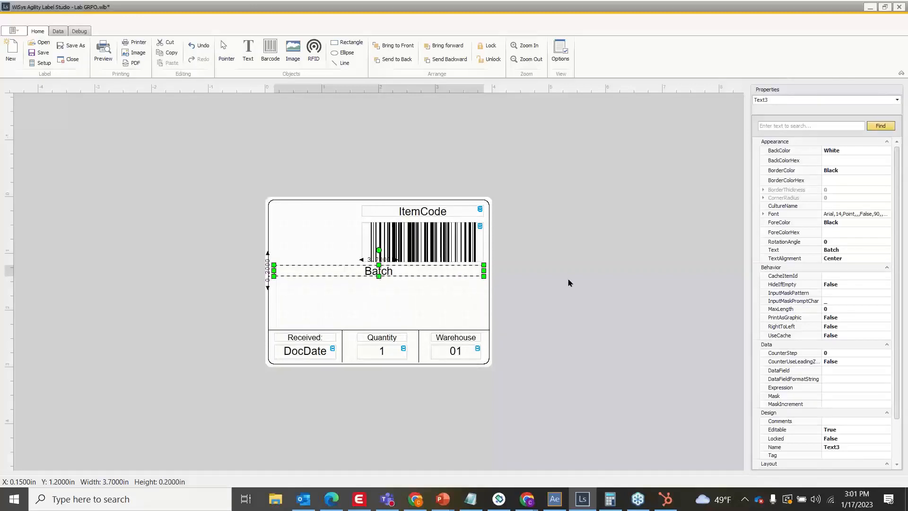
{"action": "left_click", "coordinate": [637, 255]}
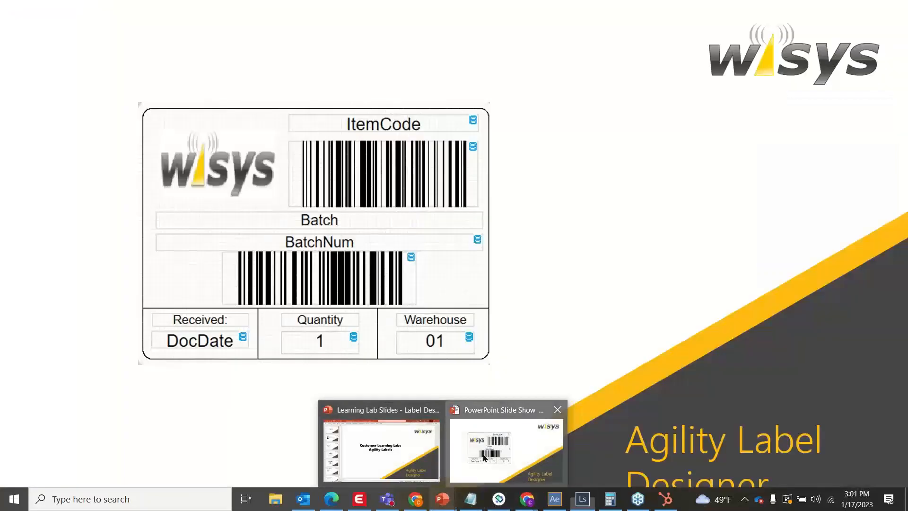
{"action": "left_click", "coordinate": [507, 449]}
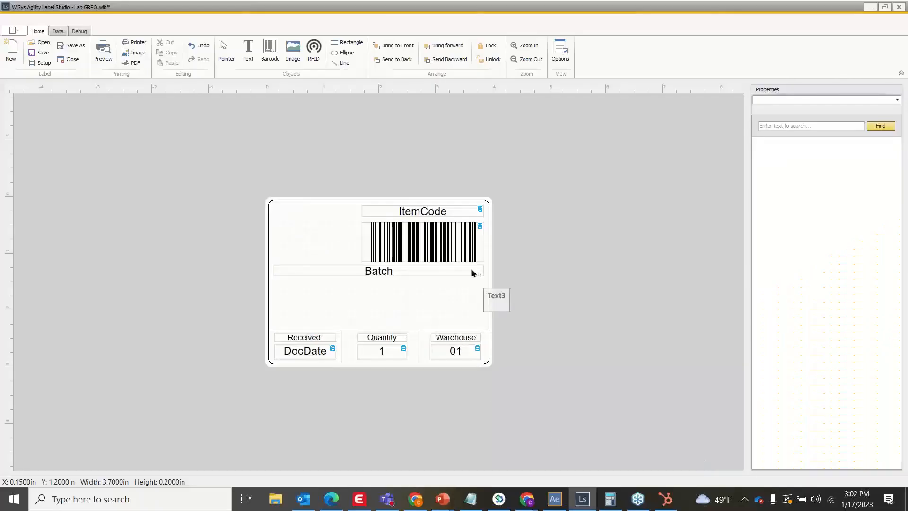
Step: Make the font of the Batch text beneath the barcode bold
{"action": "left_click", "coordinate": [471, 268]}
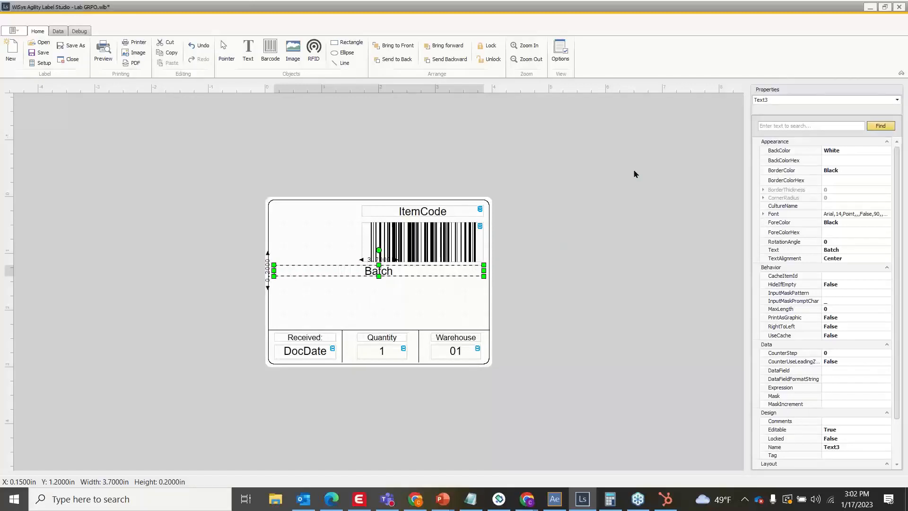
{"action": "double_click", "coordinate": [770, 215]}
{"action": "left_click", "coordinate": [796, 300]}
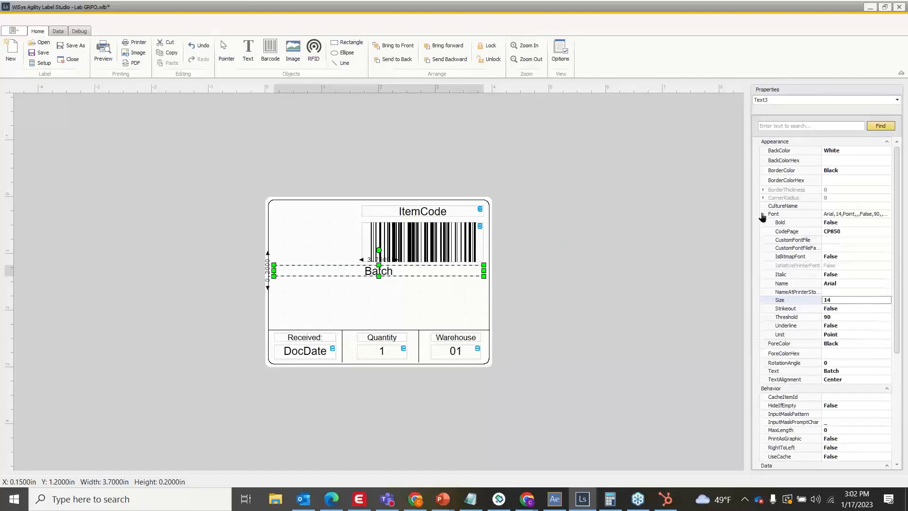
{"action": "left_click", "coordinate": [854, 220]}
{"action": "left_click", "coordinate": [887, 223]}
{"action": "left_click", "coordinate": [850, 230]}
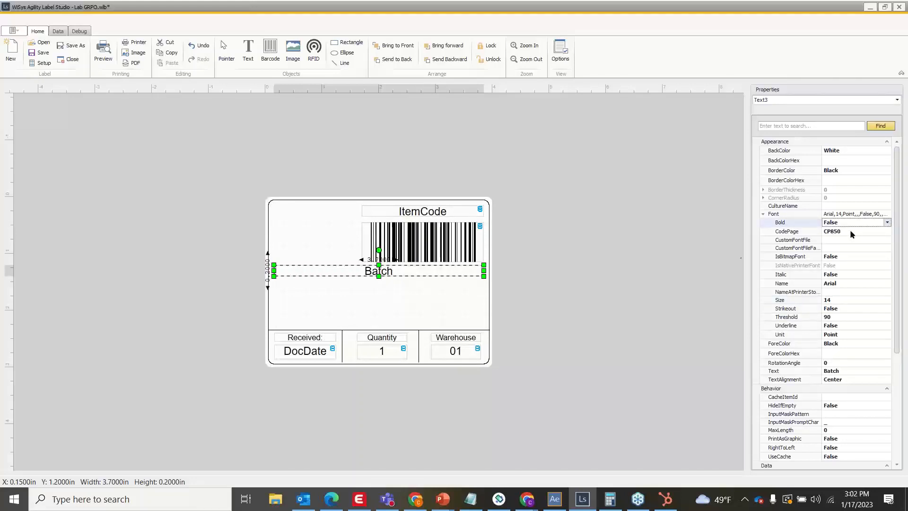
{"action": "left_click", "coordinate": [642, 220]}
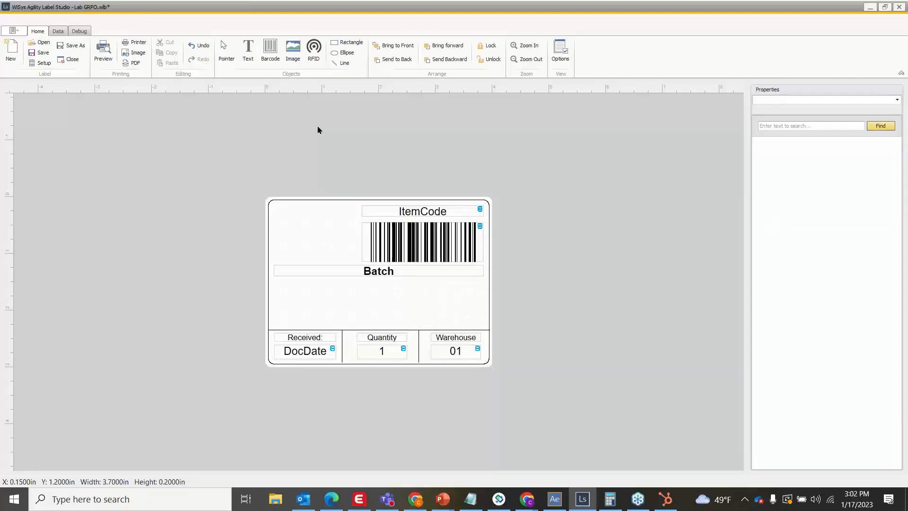
{"action": "left_click", "coordinate": [248, 48]}
{"action": "left_click_drag", "start_coordinate": [289, 290], "coordinate": [401, 307]}
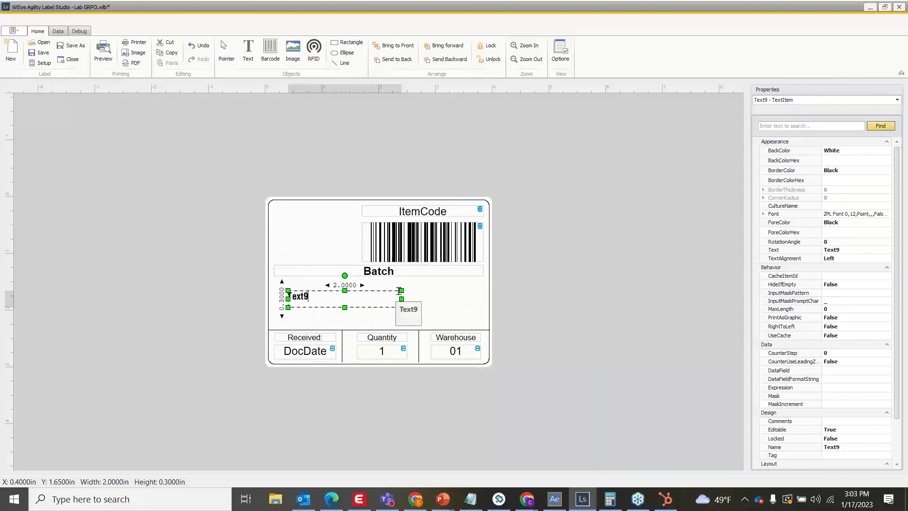
{"action": "left_click", "coordinate": [357, 306]}
{"action": "left_click", "coordinate": [357, 306]}
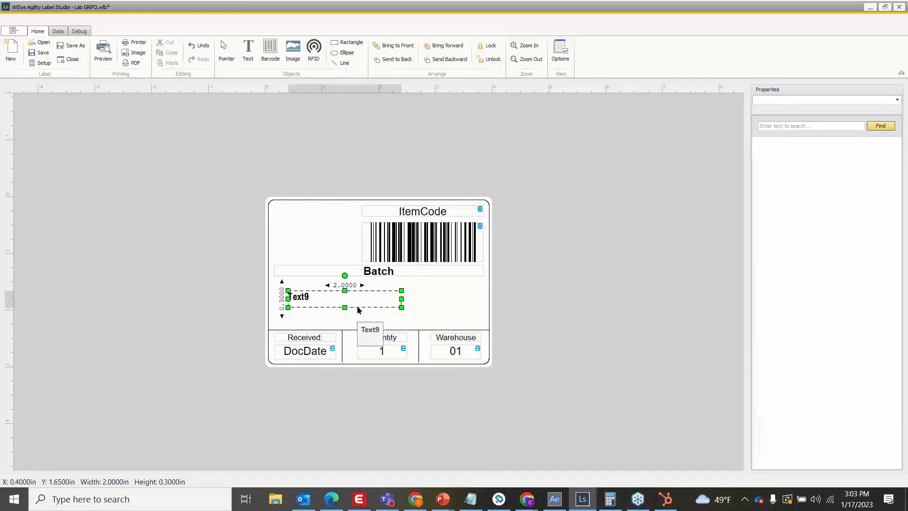
{"action": "key", "text": "Delete"}
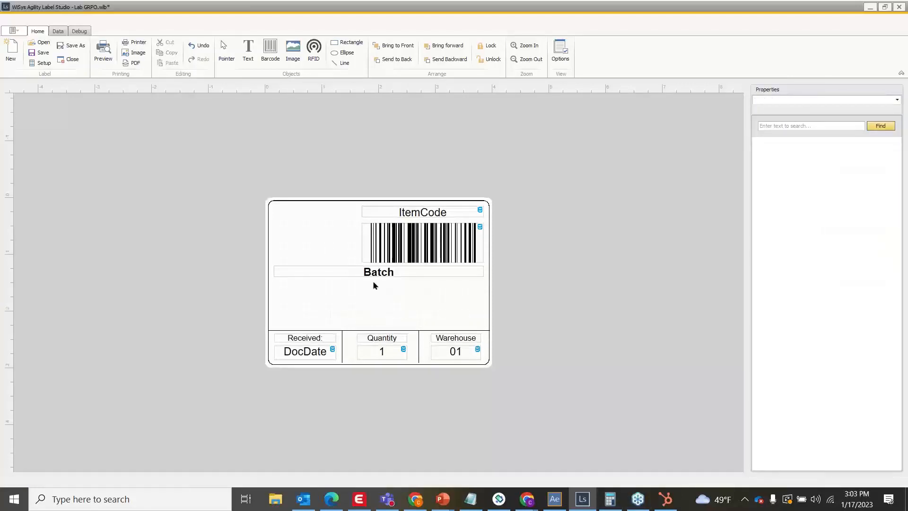
Step: Duplicate the ItemCode text object above the barcode by copying and pasting it
{"action": "left_click", "coordinate": [427, 213]}
{"action": "right_click", "coordinate": [427, 213]}
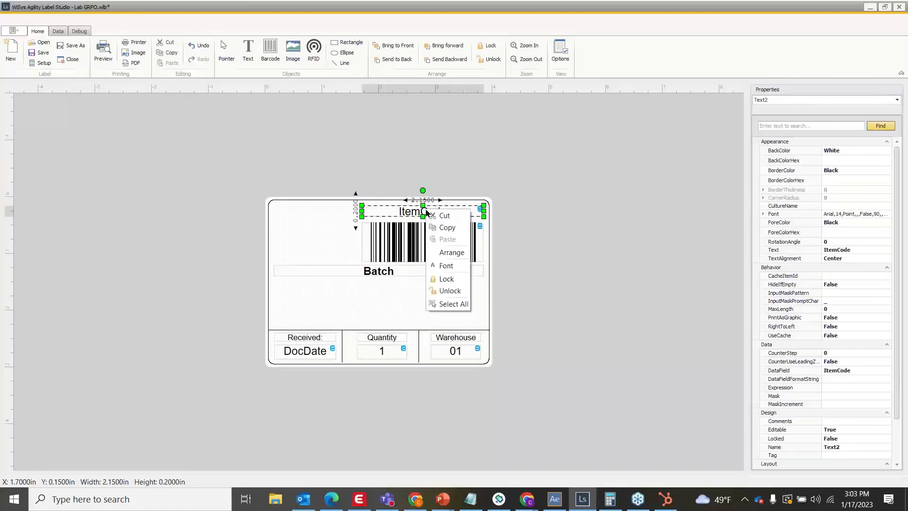
{"action": "left_click", "coordinate": [443, 228]}
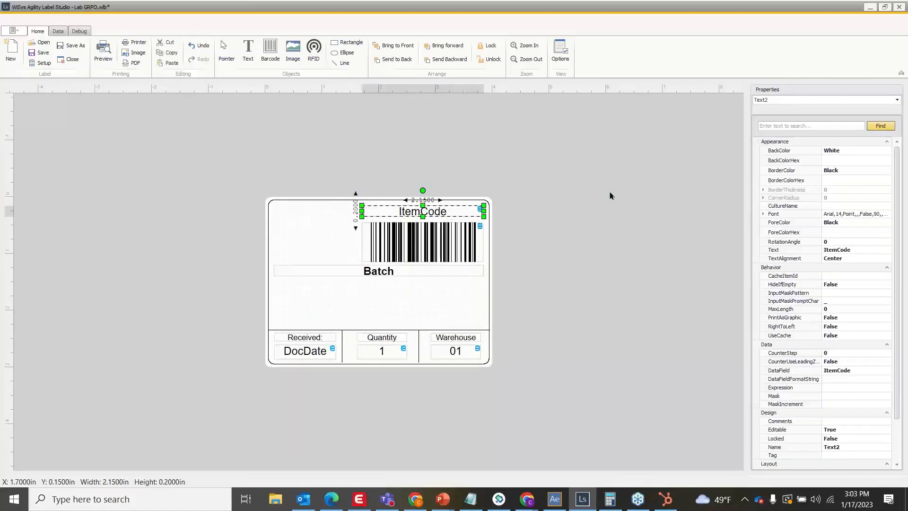
{"action": "right_click", "coordinate": [581, 186]}
{"action": "left_click", "coordinate": [607, 219]}
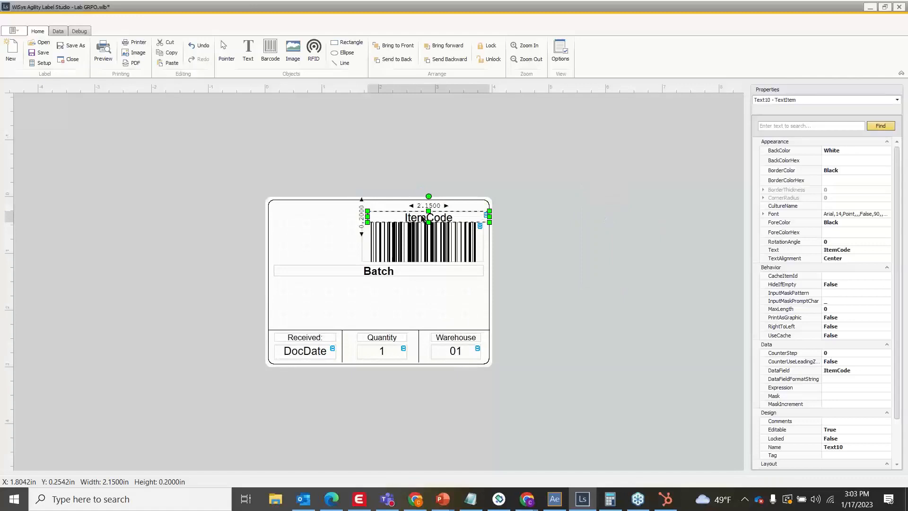
Step: Move the original ItemCode text off the label into the empty canvas beside it and place the copy above the barcode at X 1.70, Y 0.15 in
{"action": "left_click_drag", "start_coordinate": [432, 213], "coordinate": [584, 196]}
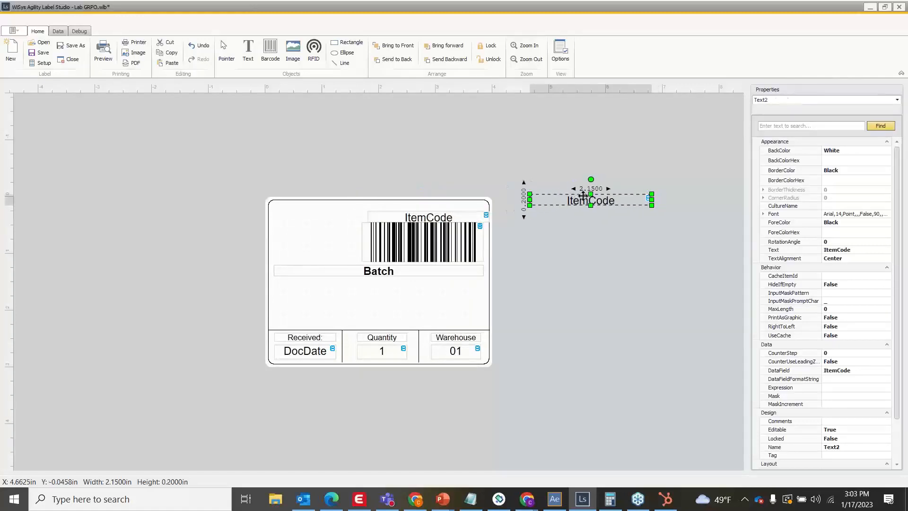
{"action": "left_click_drag", "start_coordinate": [454, 213], "coordinate": [449, 211]}
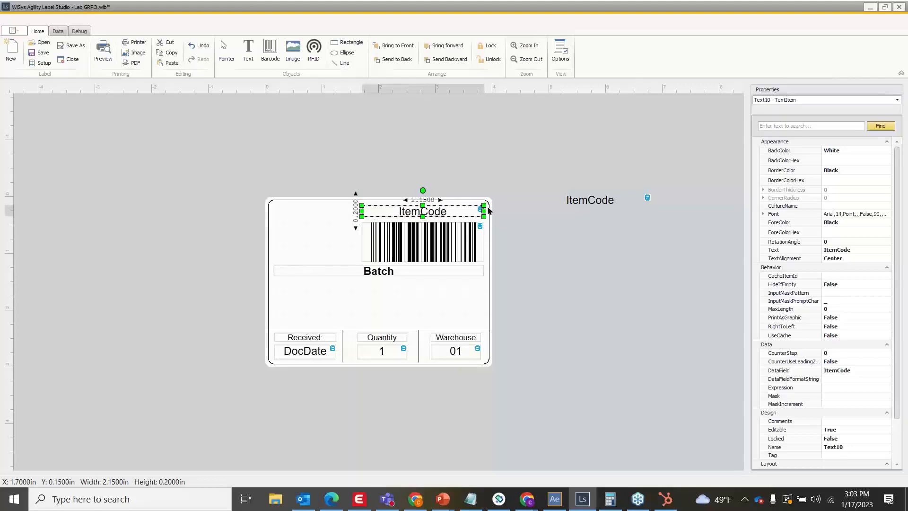
{"action": "left_click", "coordinate": [589, 245]}
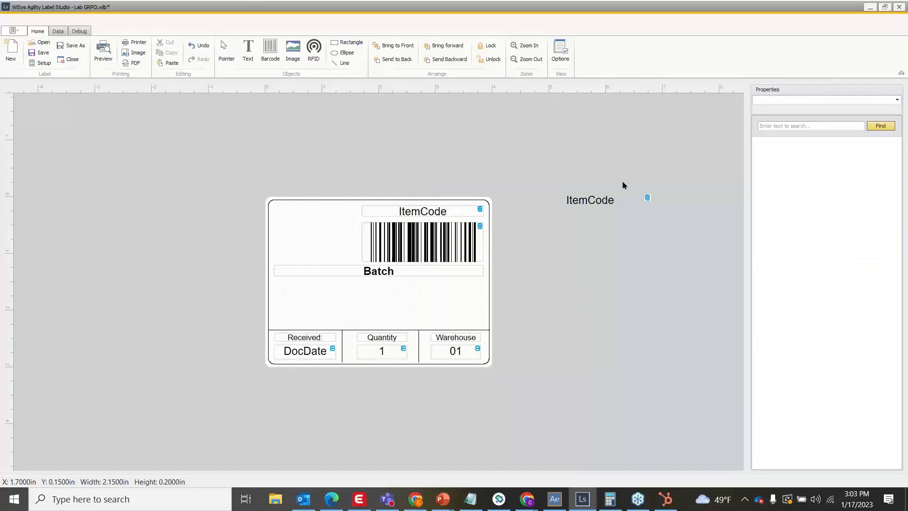
Step: Bind the ItemCode text object outside the label to the BatchNum data field
{"action": "left_click", "coordinate": [614, 199]}
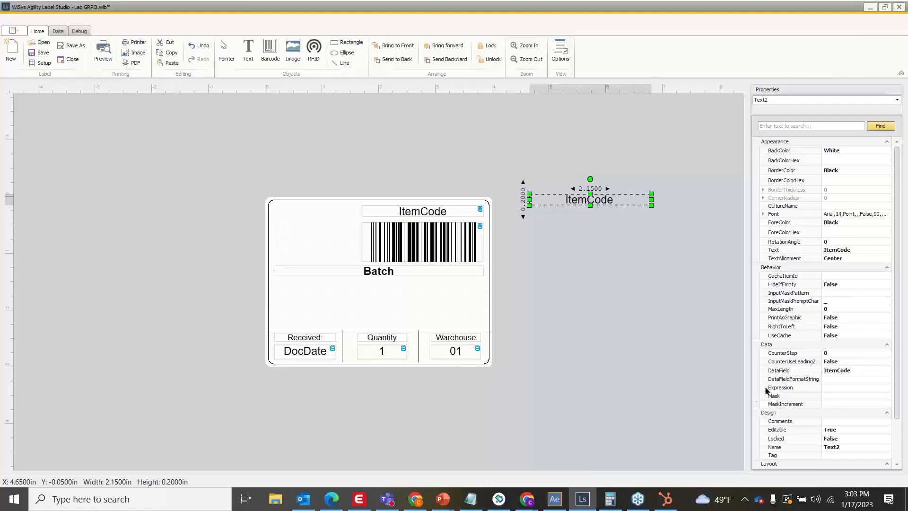
{"action": "left_click", "coordinate": [832, 372]}
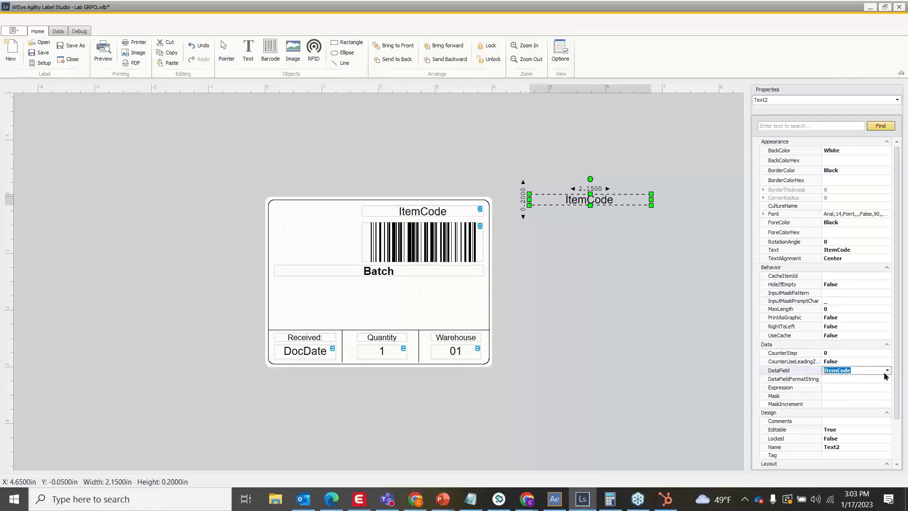
{"action": "left_click", "coordinate": [888, 371]}
{"action": "scroll", "coordinate": [861, 402], "scroll_direction": "down", "scroll_amount": 2}
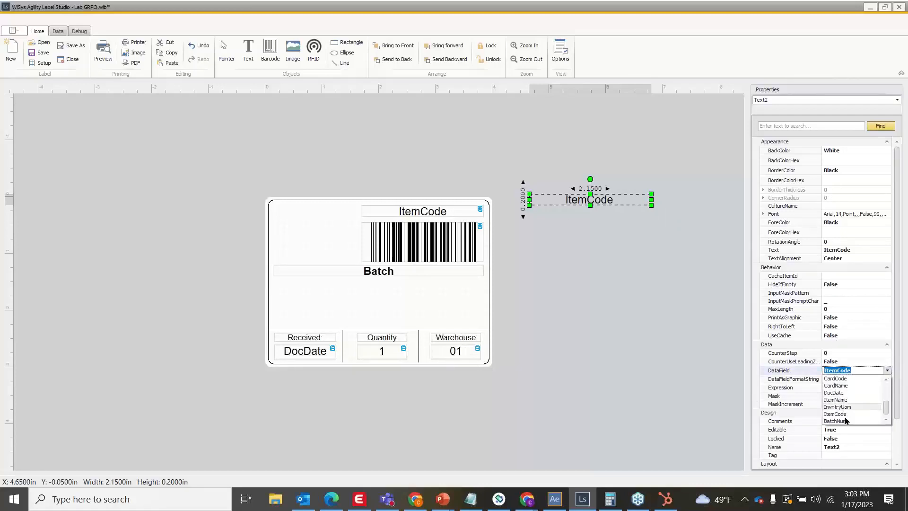
{"action": "left_click", "coordinate": [845, 421]}
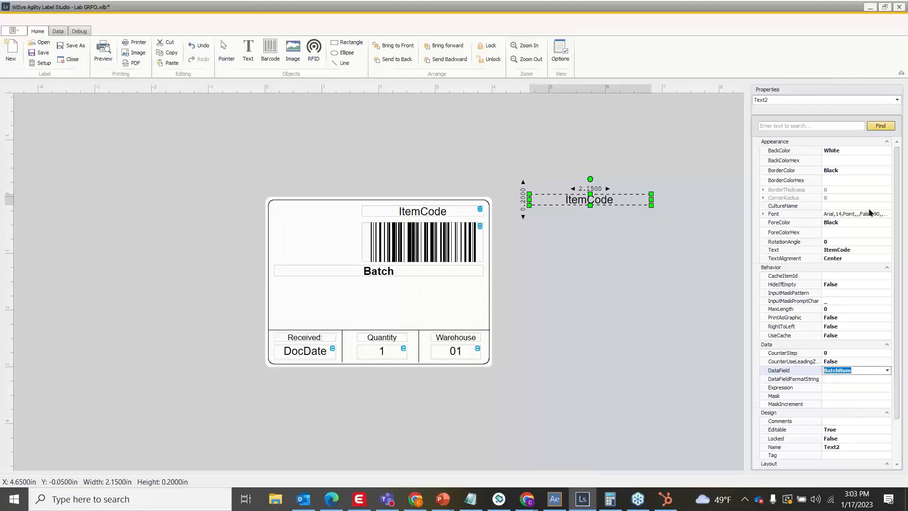
Step: Set the displayed text of the object outside the label to BatchNum
{"action": "left_click", "coordinate": [764, 213]}
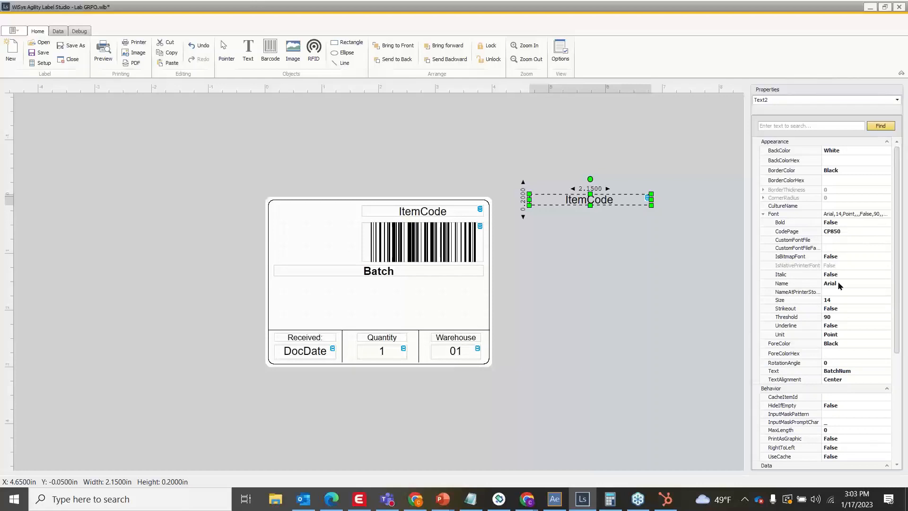
{"action": "scroll", "coordinate": [894, 313], "scroll_direction": "down", "scroll_amount": 7}
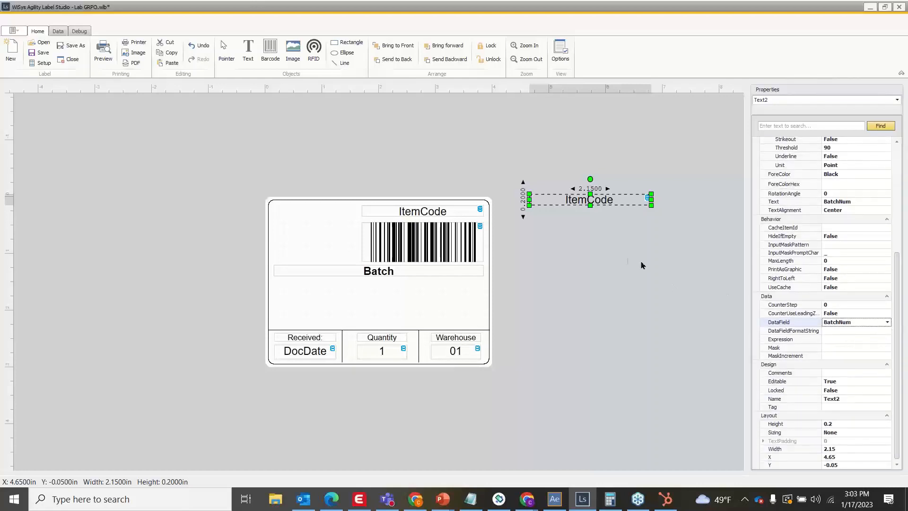
{"action": "left_click", "coordinate": [626, 254]}
{"action": "left_click", "coordinate": [600, 206]}
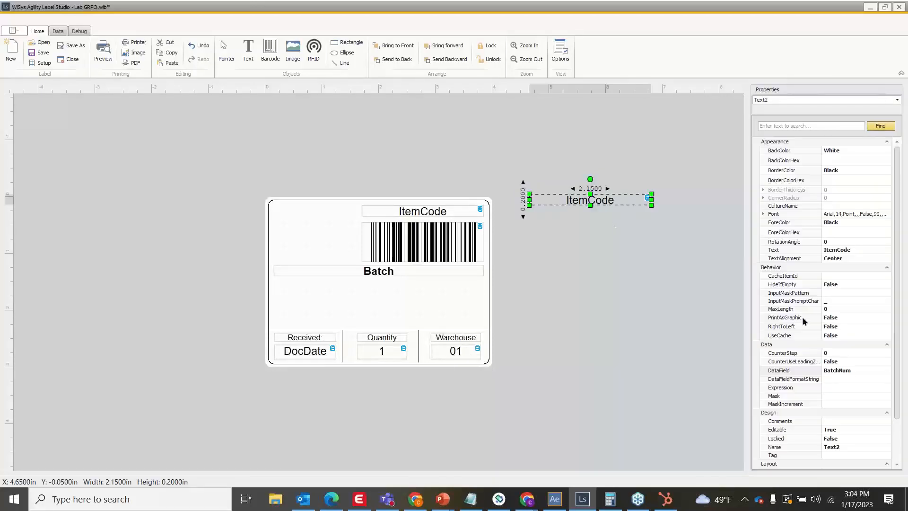
{"action": "scroll", "coordinate": [860, 400], "scroll_direction": "down", "scroll_amount": 5}
{"action": "left_click", "coordinate": [860, 323]}
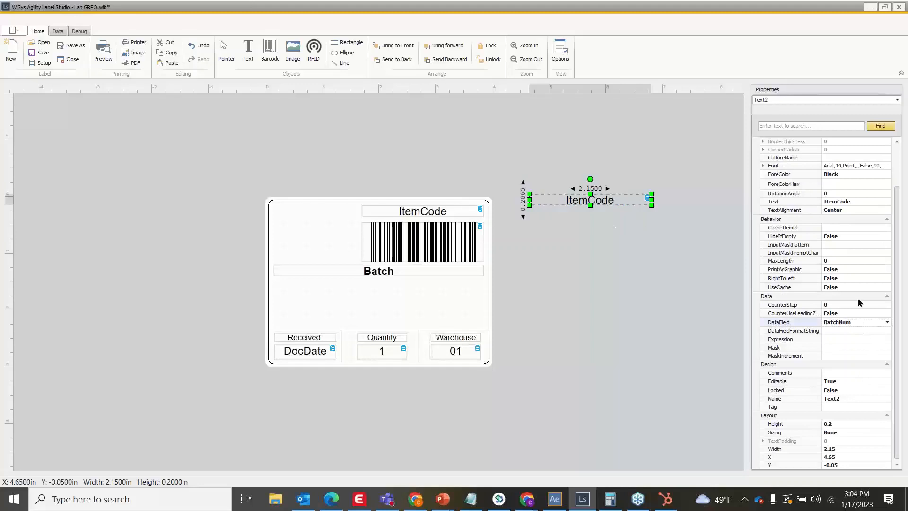
{"action": "scroll", "coordinate": [857, 239], "scroll_direction": "up", "scroll_amount": 2}
{"action": "scroll", "coordinate": [868, 262], "scroll_direction": "down", "scroll_amount": 3}
{"action": "left_click", "coordinate": [842, 201]}
{"action": "type", "text": "BatchNum"}
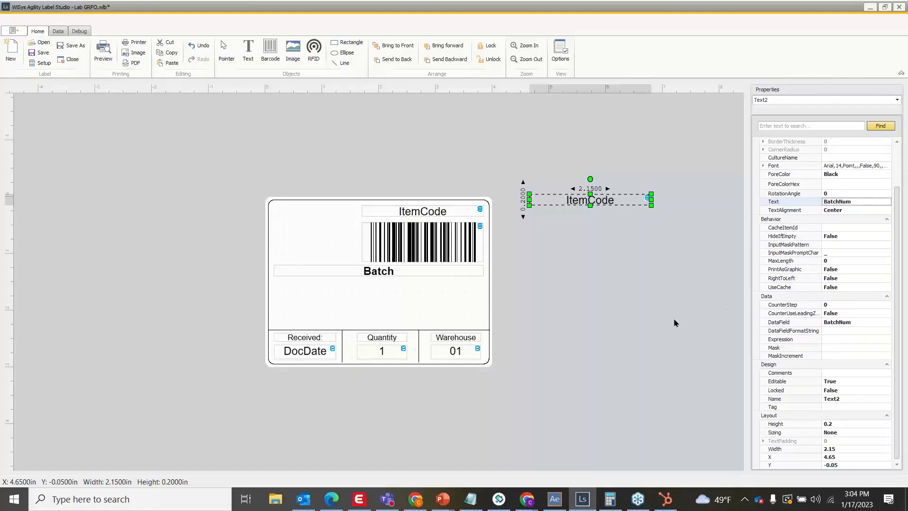
{"action": "key", "text": "Return"}
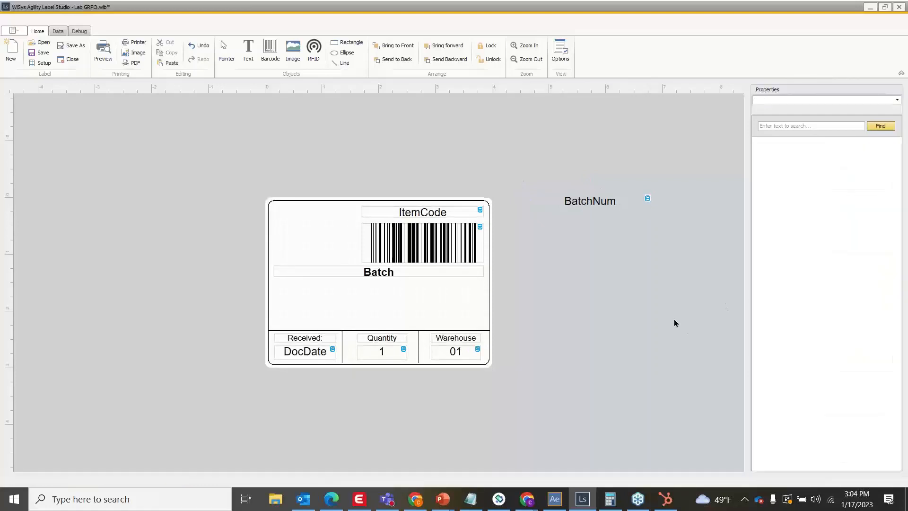
Step: Move the BatchNum text beneath the Batch text at X 0.25, Y 1.45 in and widen it to 3.50 in
{"action": "left_click_drag", "start_coordinate": [616, 202], "coordinate": [480, 292]}
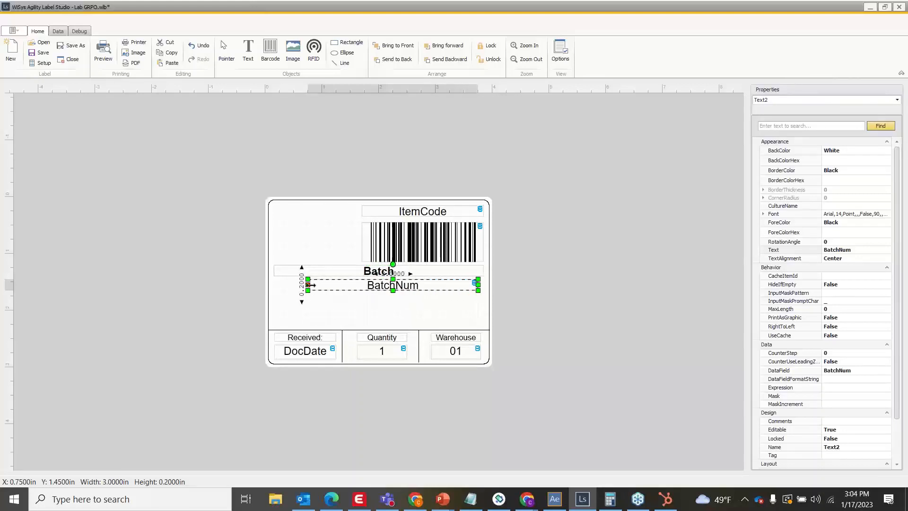
{"action": "left_click_drag", "start_coordinate": [304, 284], "coordinate": [282, 286]}
{"action": "left_click", "coordinate": [588, 268]}
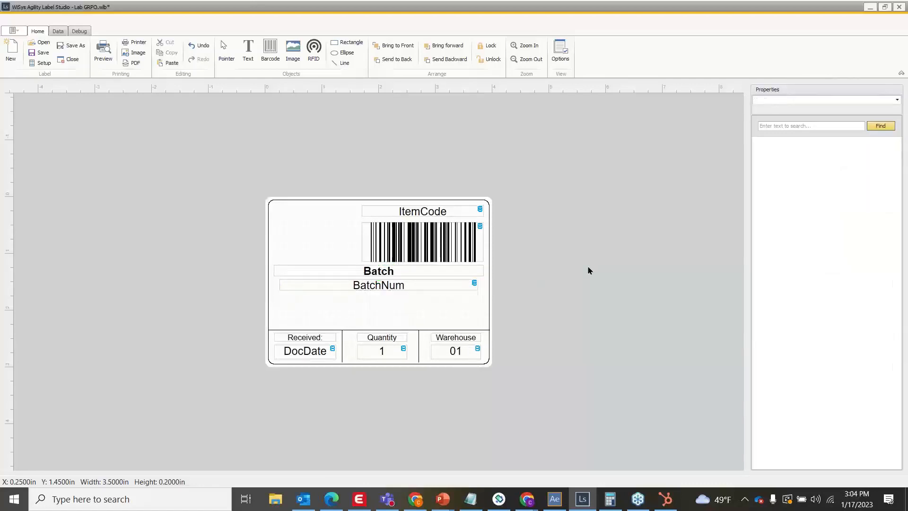
{"action": "left_click", "coordinate": [373, 290]}
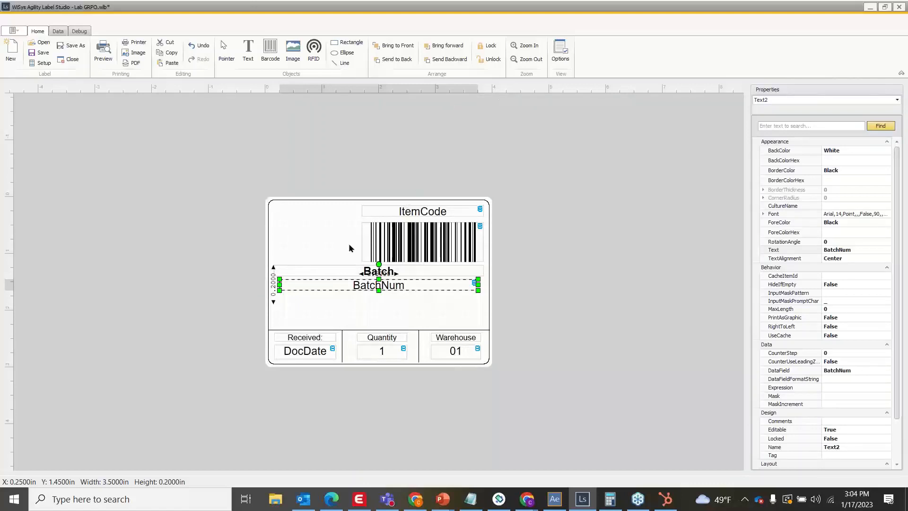
{"action": "left_click", "coordinate": [328, 269]}
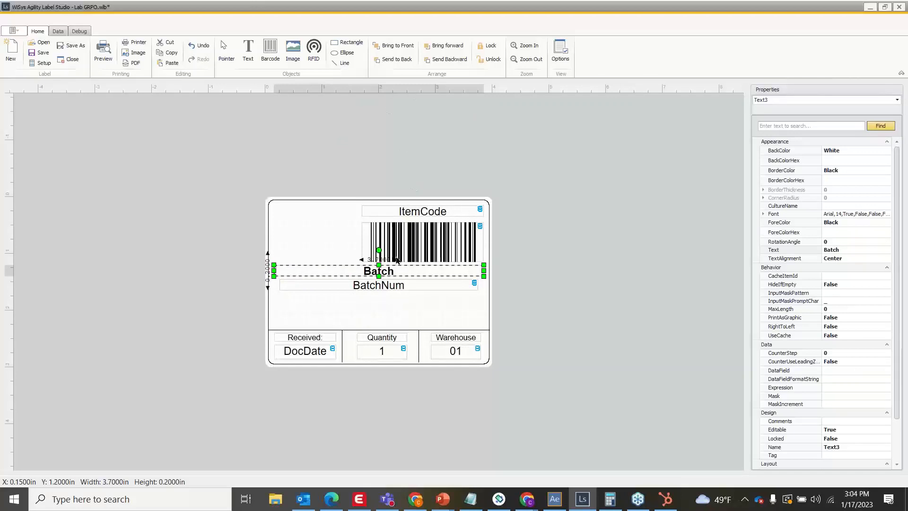
{"action": "left_click", "coordinate": [598, 323]}
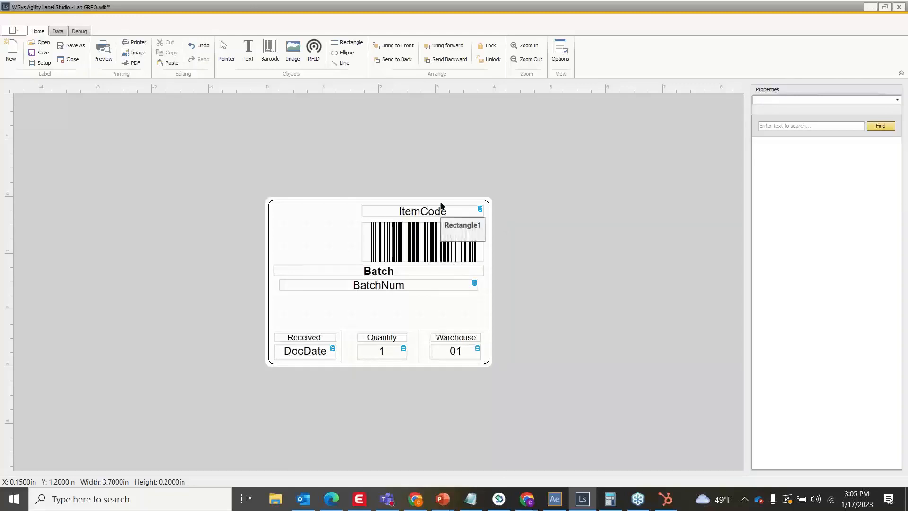
Step: Draw a barcode about 2.25 in wide beneath the BatchNum text and extend it upward to about 0.60 in high, at Y 1.70 in
{"action": "left_click", "coordinate": [270, 50]}
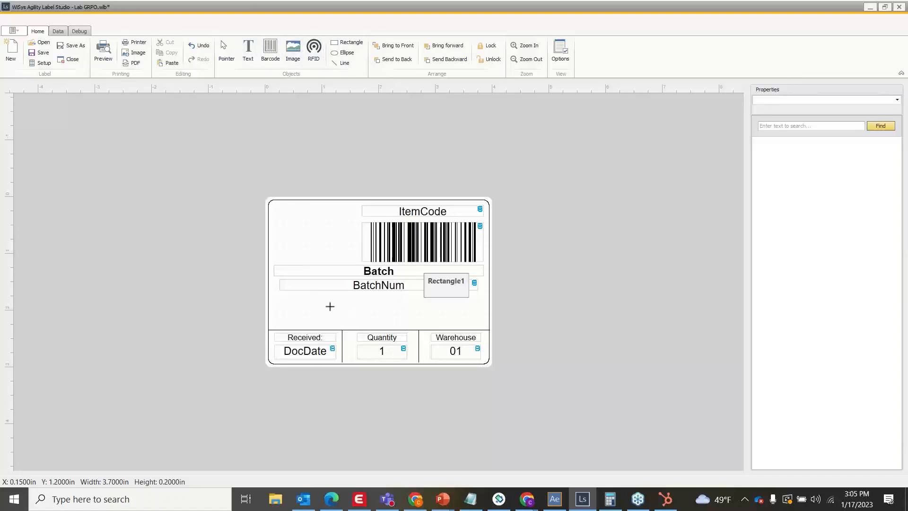
{"action": "left_click_drag", "start_coordinate": [317, 299], "coordinate": [446, 328]}
{"action": "left_click", "coordinate": [382, 304]}
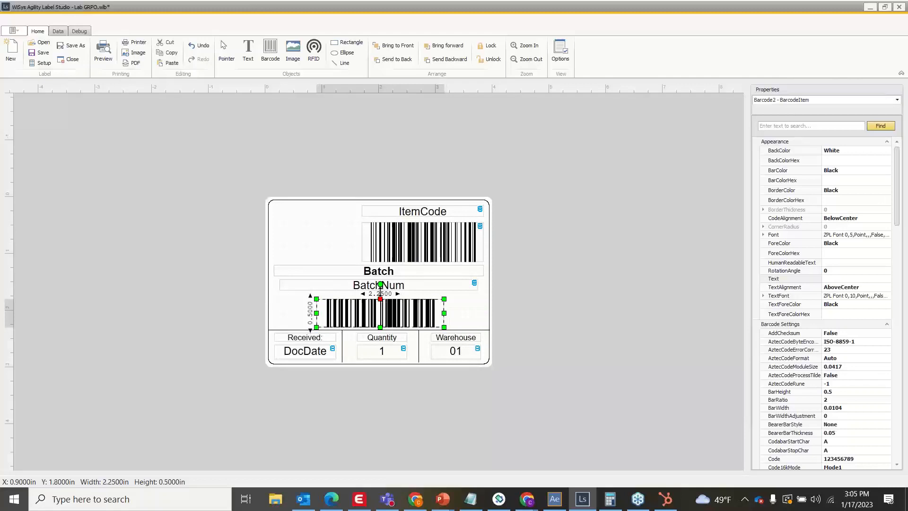
{"action": "mouse_move", "coordinate": [380, 299]}
{"action": "left_mouse_down"}
{"action": "mouse_move", "coordinate": [381, 270]}
{"action": "mouse_move", "coordinate": [381, 305]}
{"action": "left_mouse_up"}
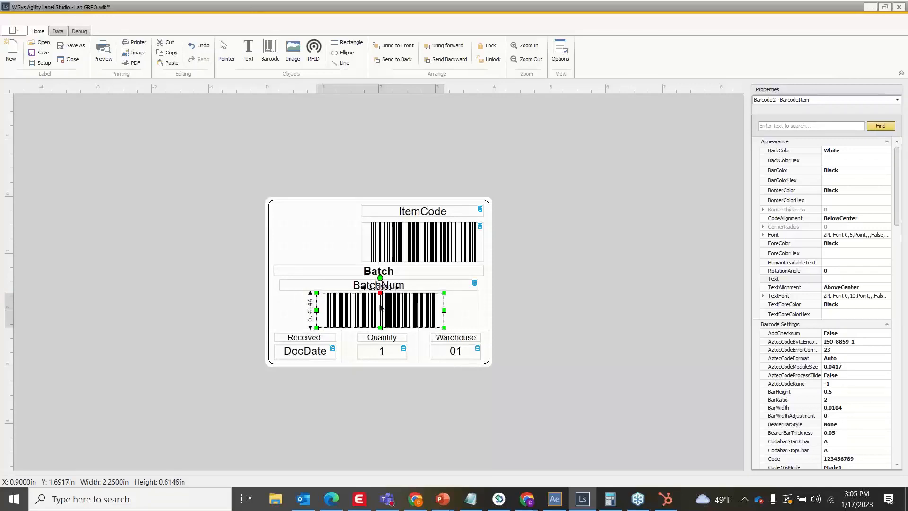
{"action": "left_click", "coordinate": [531, 287]}
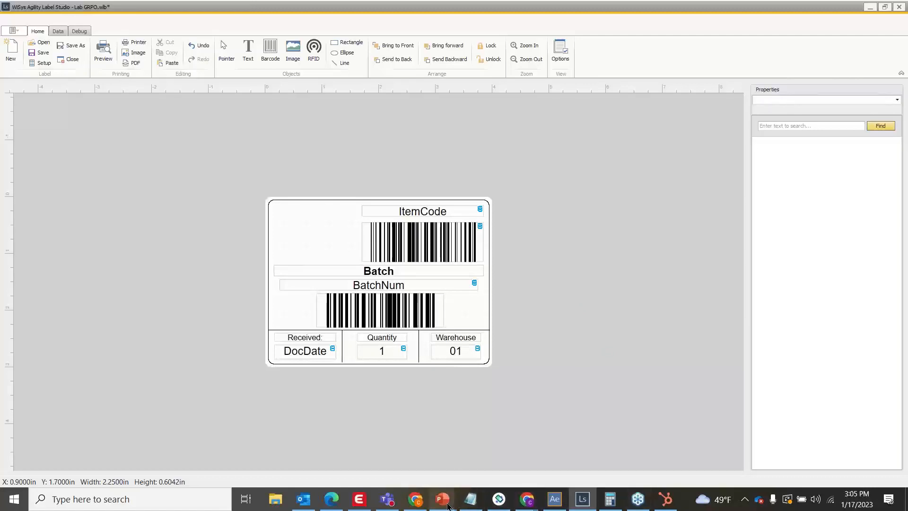
Step: Check the sample label in the PowerPoint slide show and narrow the lower barcode to about 2.20 in wide in Label Studio
{"action": "mouse_move", "coordinate": [472, 500]}
{"action": "left_click", "coordinate": [515, 462]}
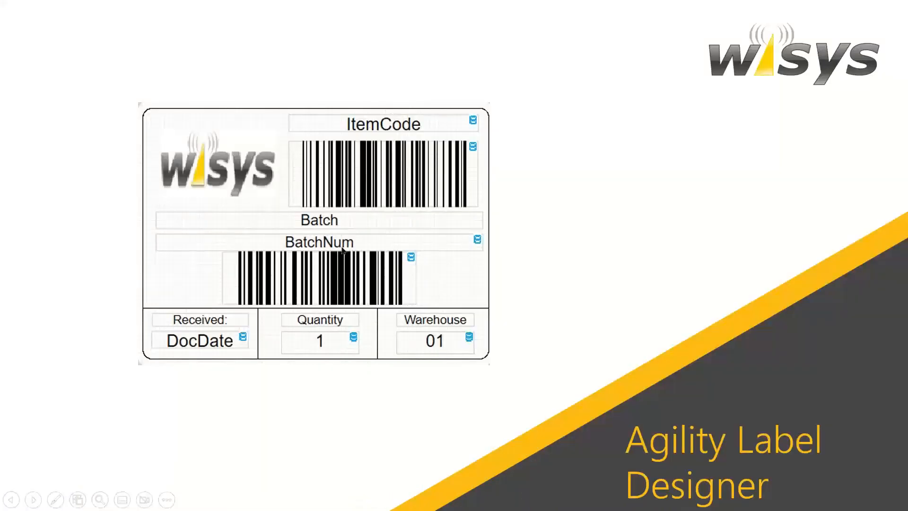
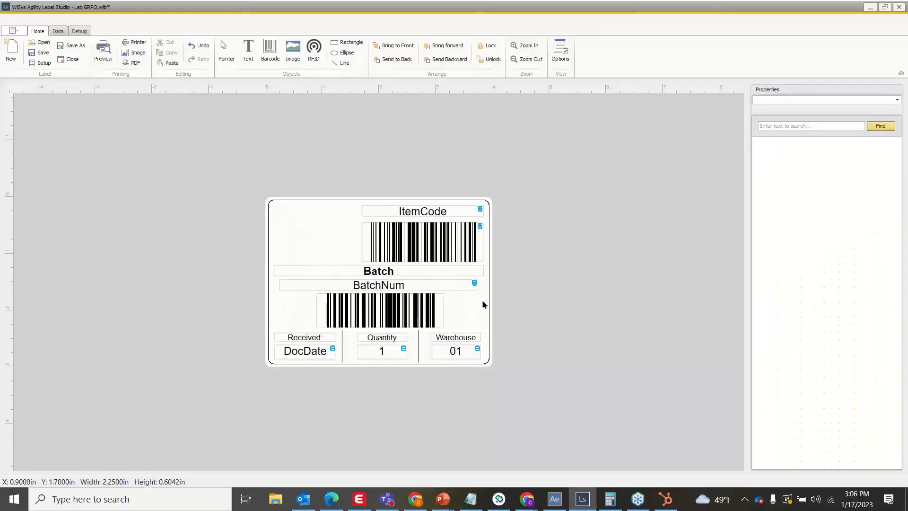
{"action": "left_click", "coordinate": [354, 317]}
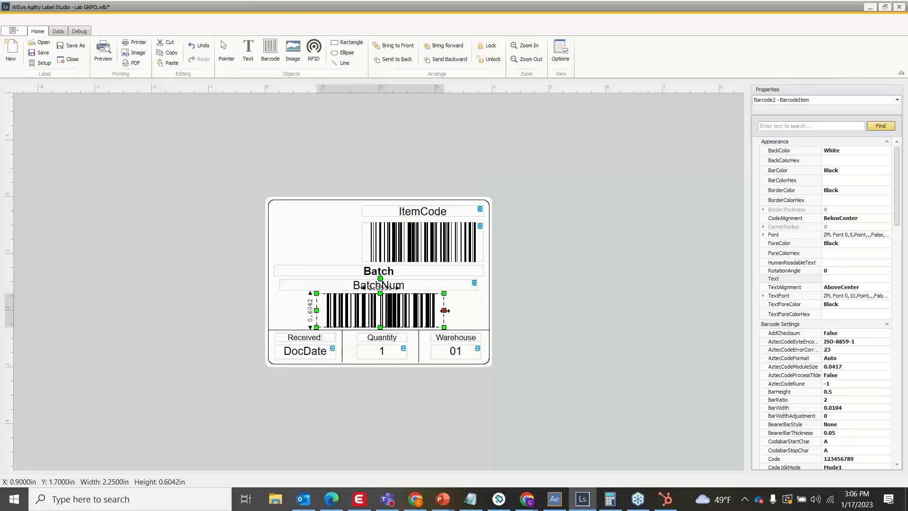
{"action": "left_click_drag", "start_coordinate": [443, 311], "coordinate": [451, 307]}
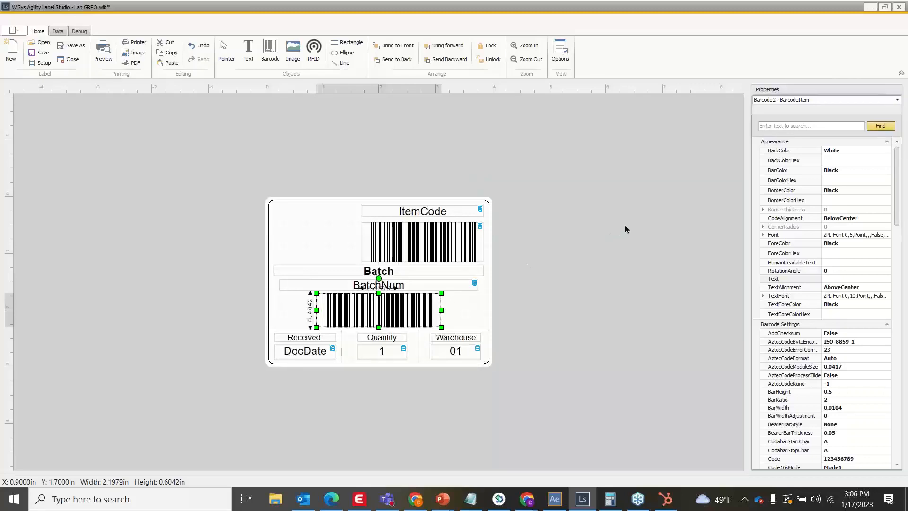
{"action": "left_click", "coordinate": [626, 226]}
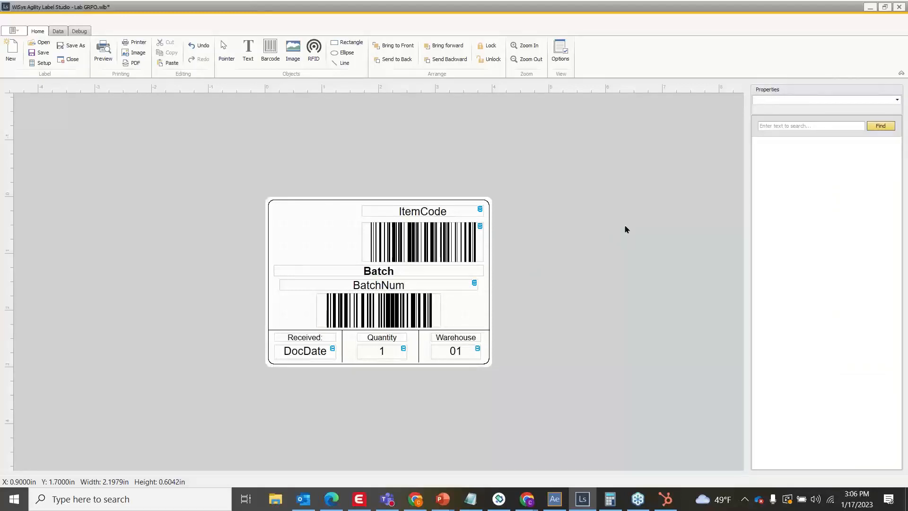
Step: Bind the barcode beneath the BatchNum text to the BatchNum data field
{"action": "left_click", "coordinate": [366, 317]}
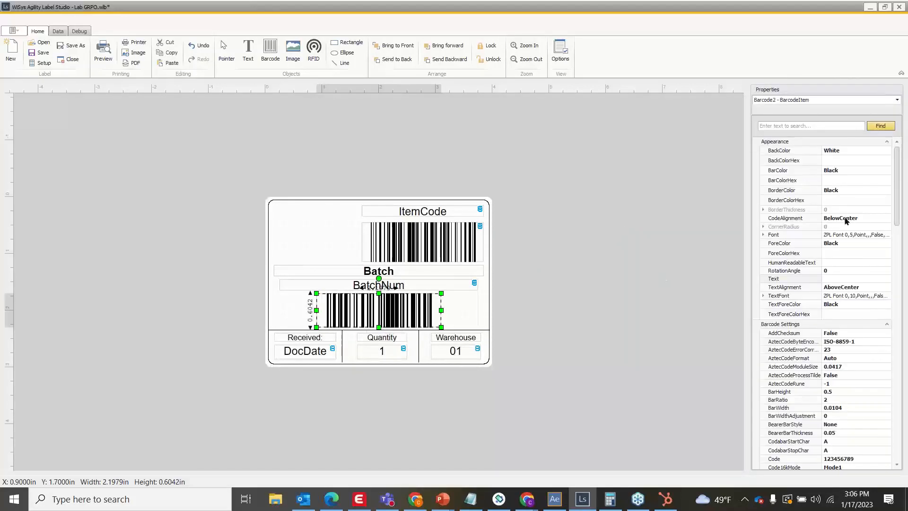
{"action": "scroll", "coordinate": [847, 221], "scroll_direction": "down", "scroll_amount": 15}
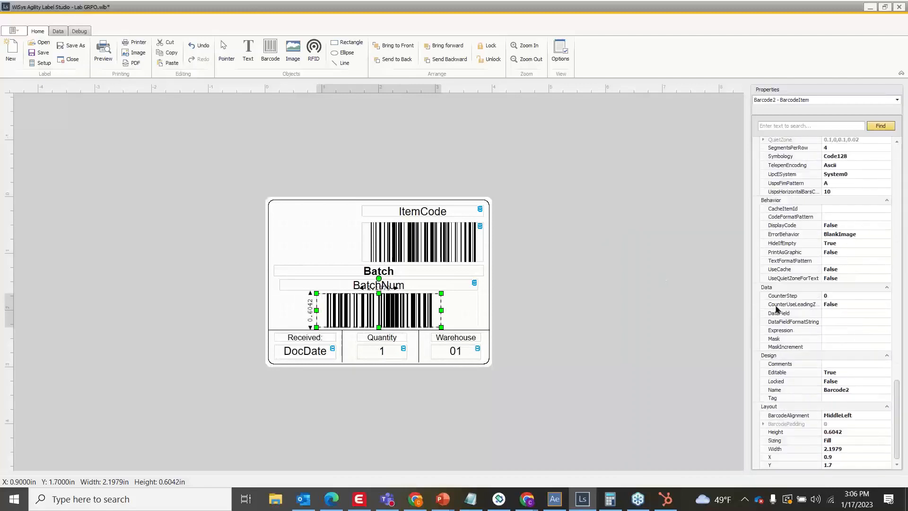
{"action": "left_click", "coordinate": [783, 313]}
{"action": "left_click", "coordinate": [887, 314]}
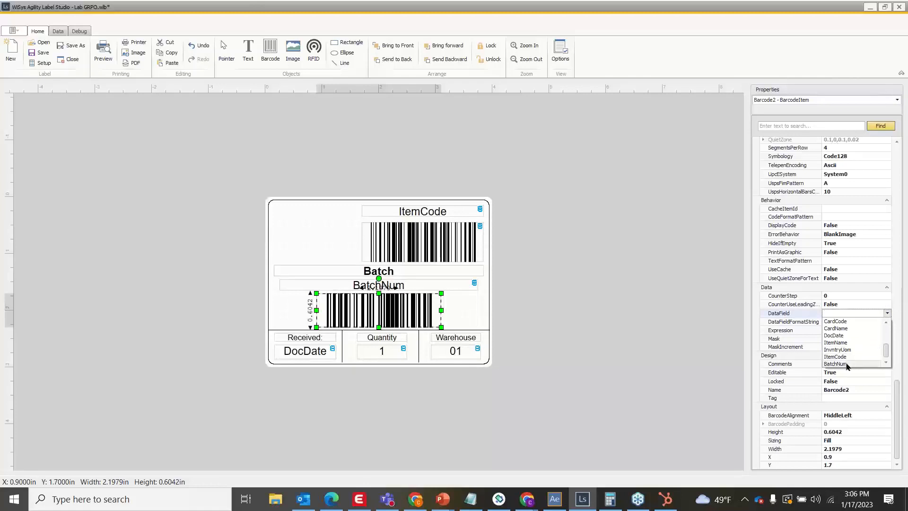
{"action": "left_click", "coordinate": [847, 365]}
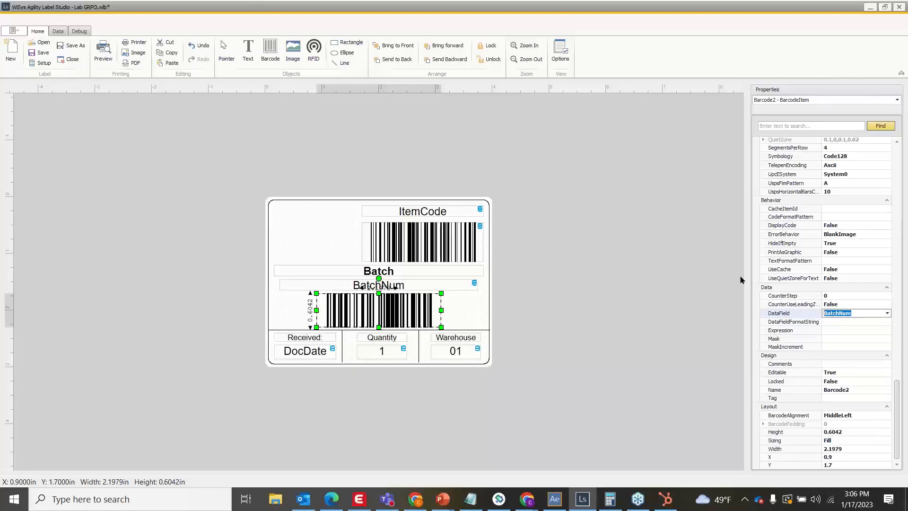
{"action": "left_click", "coordinate": [684, 246]}
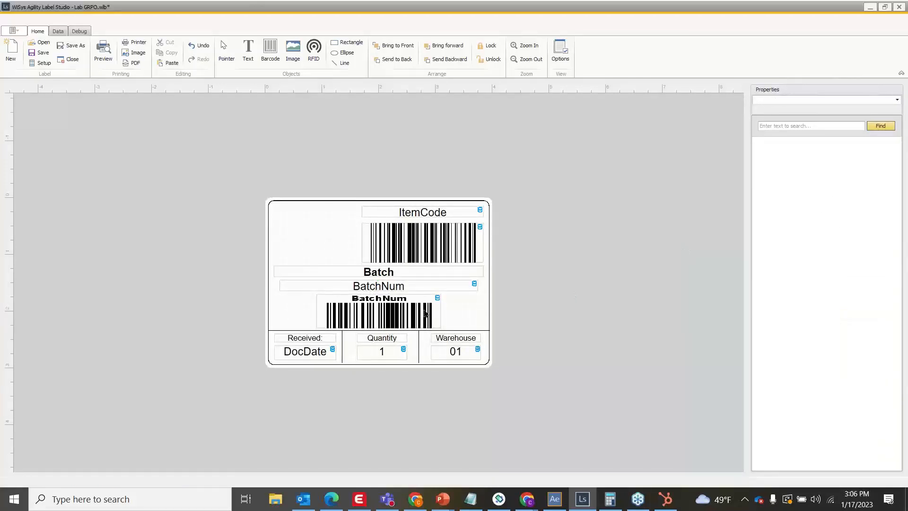
{"action": "mouse_move", "coordinate": [439, 302]}
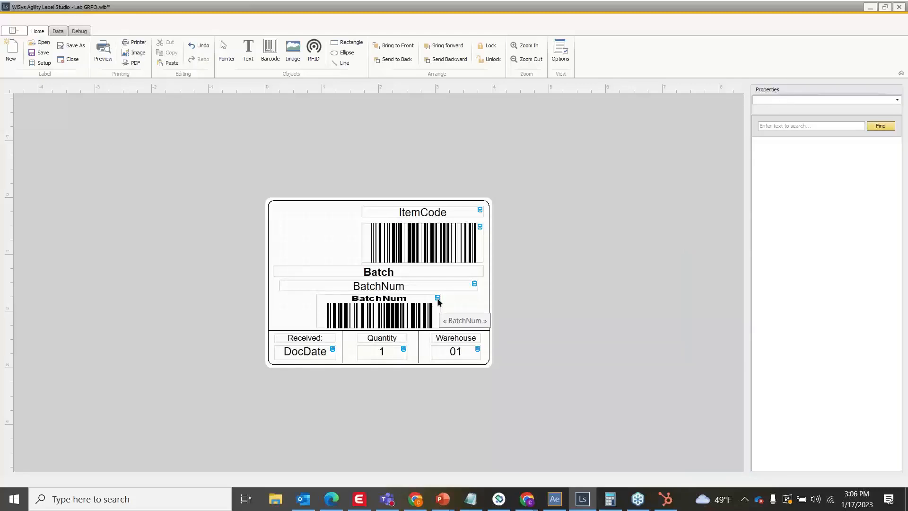
Step: Clear the display text of the batch barcode, leaving only its bars
{"action": "left_click", "coordinate": [365, 311]}
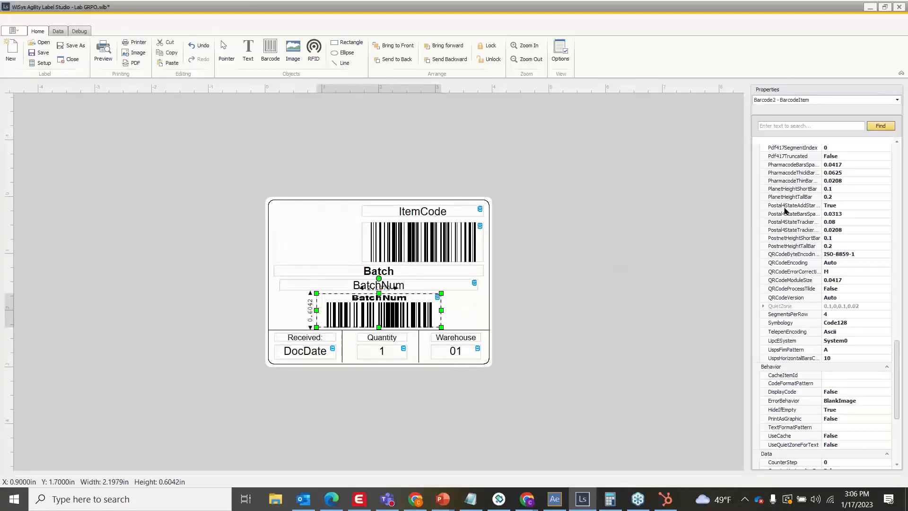
{"action": "scroll", "coordinate": [809, 233], "scroll_direction": "up", "scroll_amount": 15}
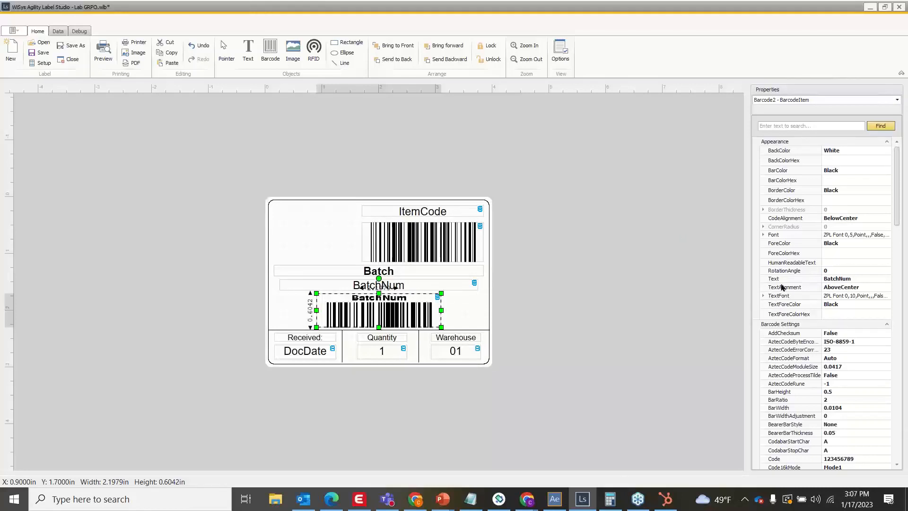
{"action": "left_click", "coordinate": [834, 279]}
{"action": "key", "text": "BackSpace"}
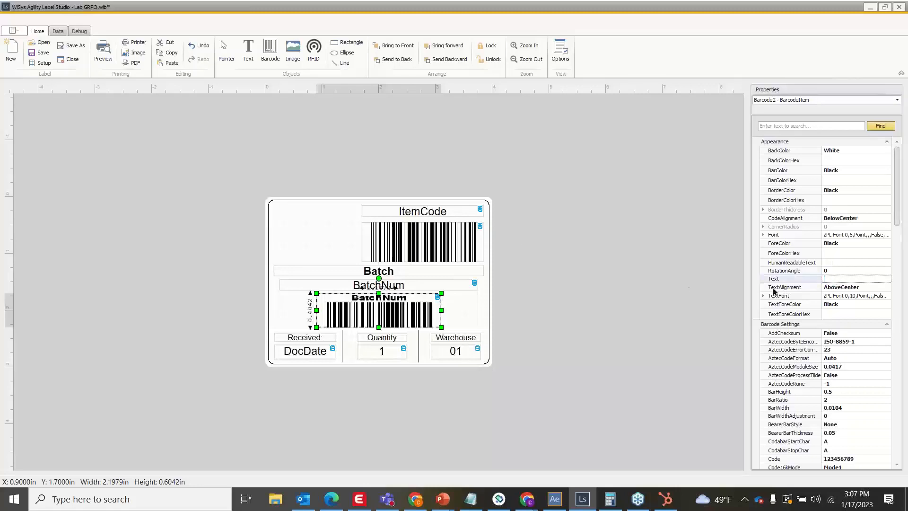
{"action": "left_click", "coordinate": [521, 241]}
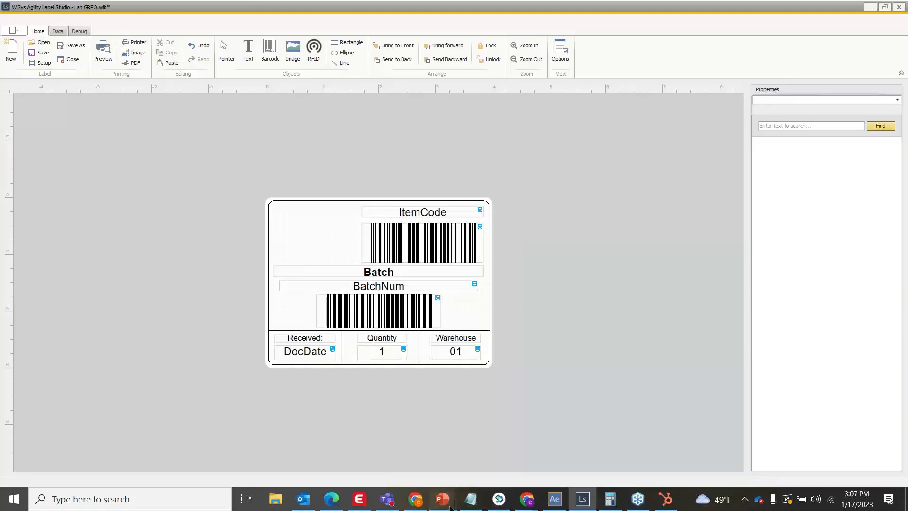
Step: Check the sample label in PowerPoint and draw an image box about 1.30 by 0.85 in beside the ItemCode barcode, at X 0.25, Y 0.20 in
{"action": "mouse_move", "coordinate": [442, 499]}
{"action": "left_click", "coordinate": [516, 440]}
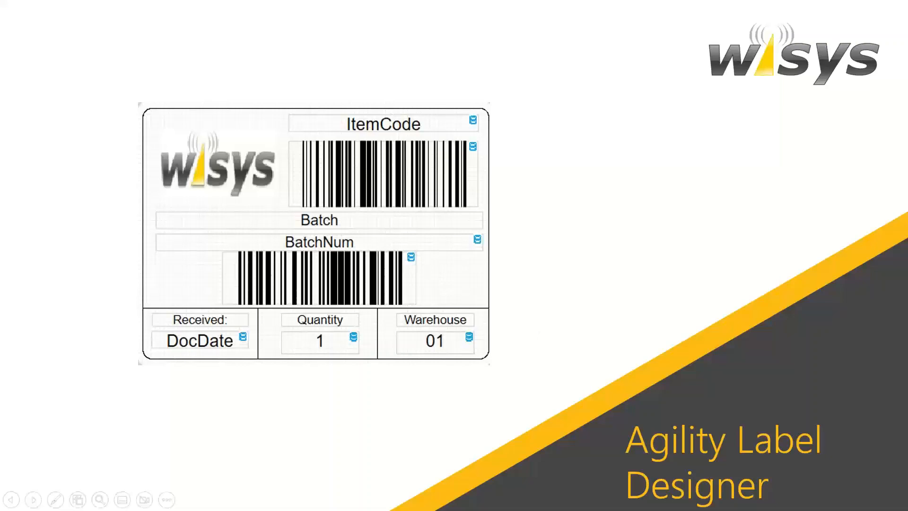
{"action": "key", "text": "alt+Tab"}
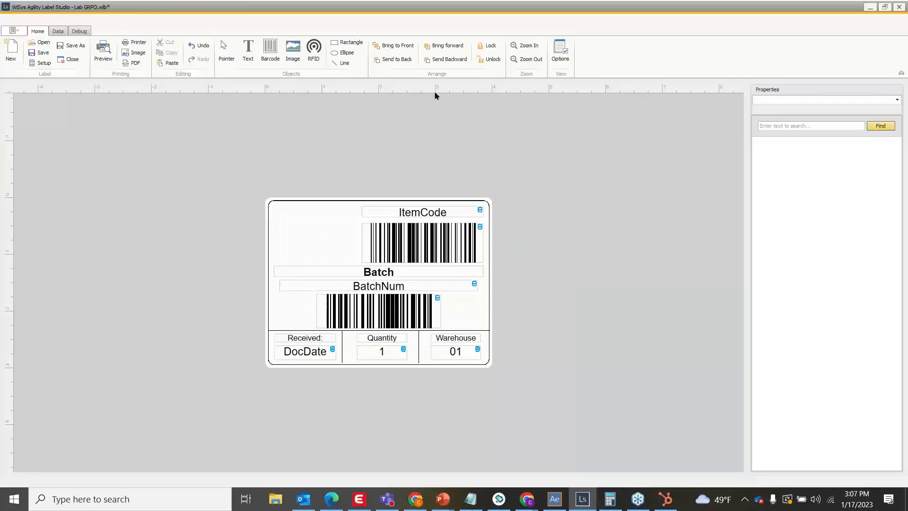
{"action": "left_click", "coordinate": [291, 58]}
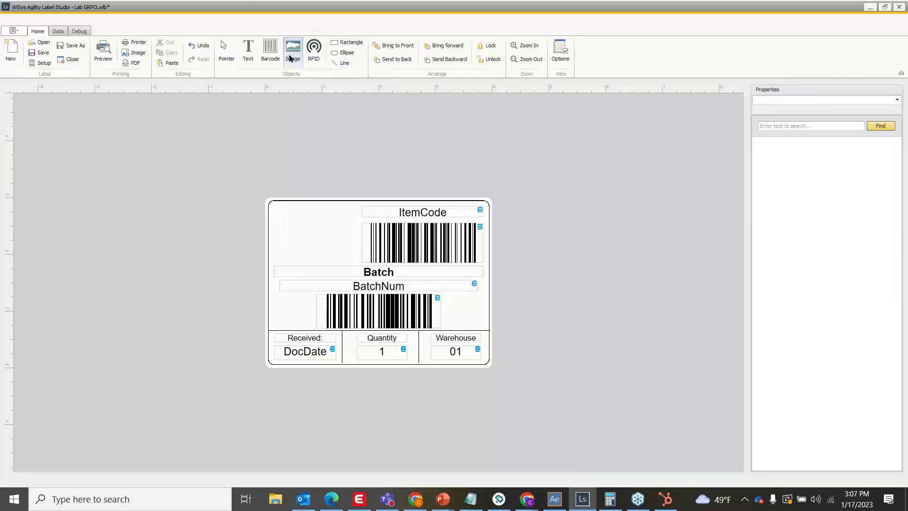
{"action": "left_click", "coordinate": [280, 217]}
{"action": "left_click_drag", "start_coordinate": [278, 209], "coordinate": [350, 254]}
{"action": "left_click_drag", "start_coordinate": [326, 222], "coordinate": [329, 225]}
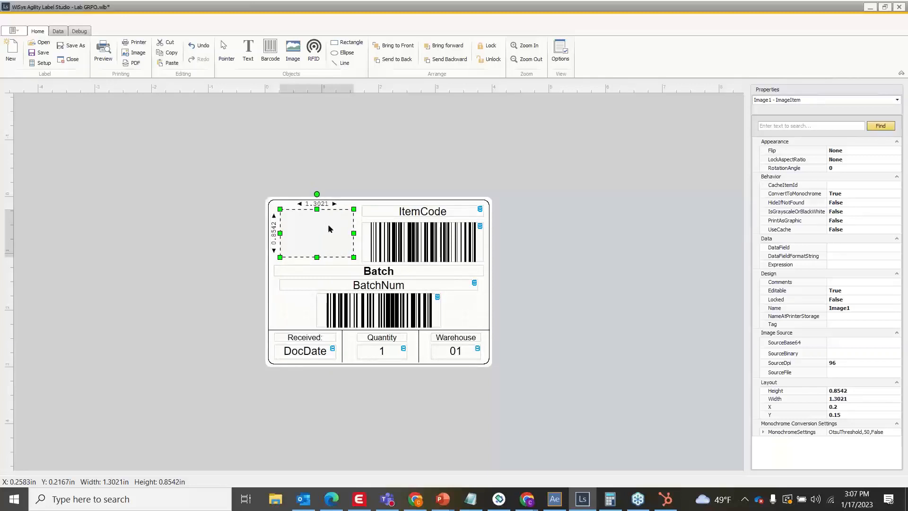
{"action": "left_click", "coordinate": [578, 191]}
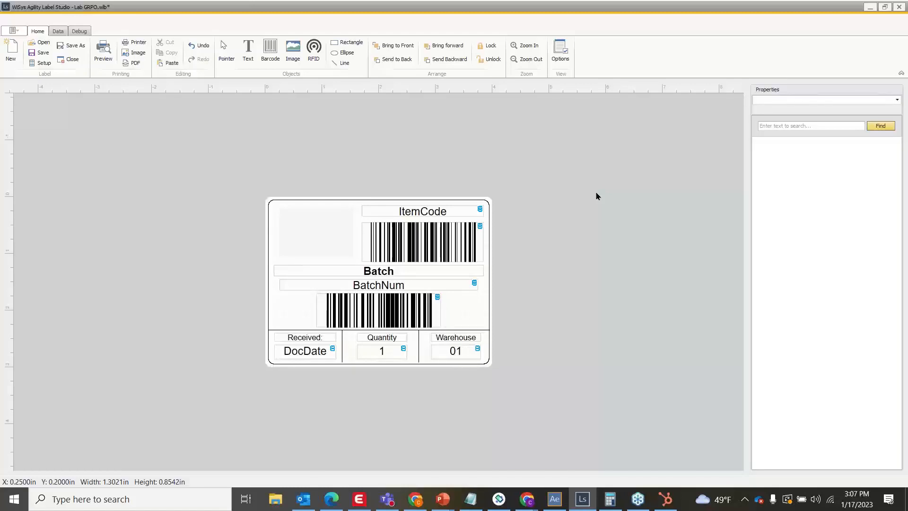
Step: Try the image box at X 0.20 in, and move it back to X 0.25 in
{"action": "left_click", "coordinate": [316, 237]}
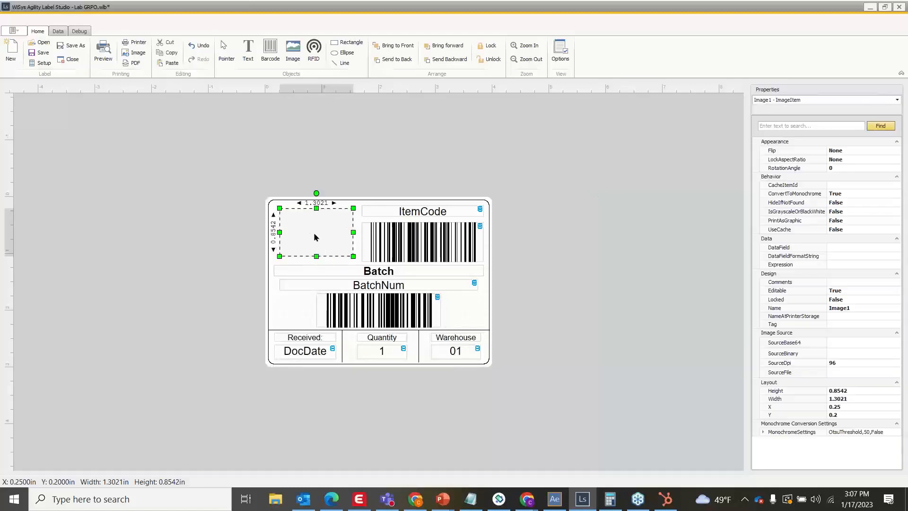
{"action": "left_click", "coordinate": [532, 195]}
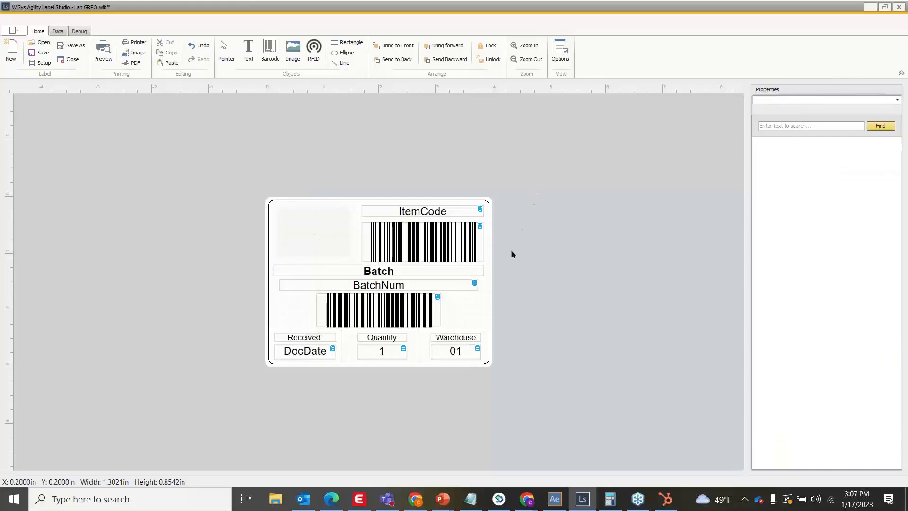
{"action": "left_click", "coordinate": [316, 247]}
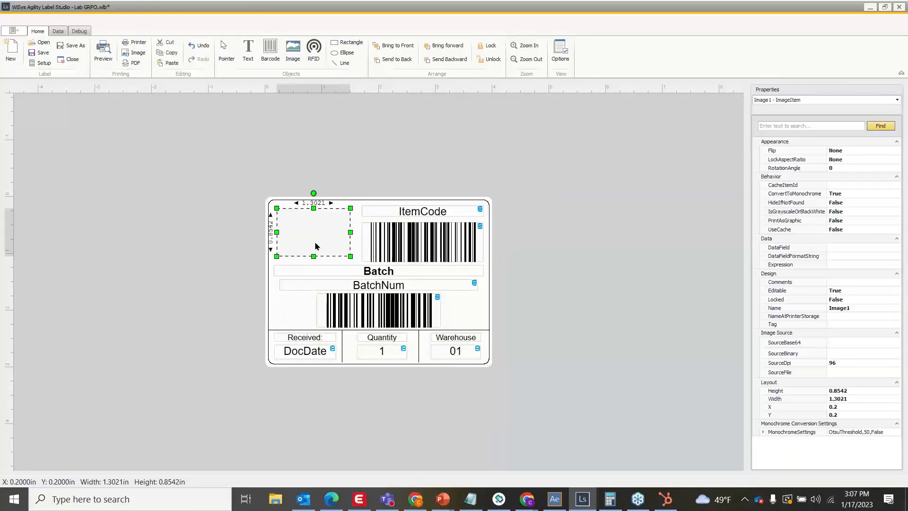
{"action": "left_click_drag", "start_coordinate": [316, 247], "coordinate": [319, 247]}
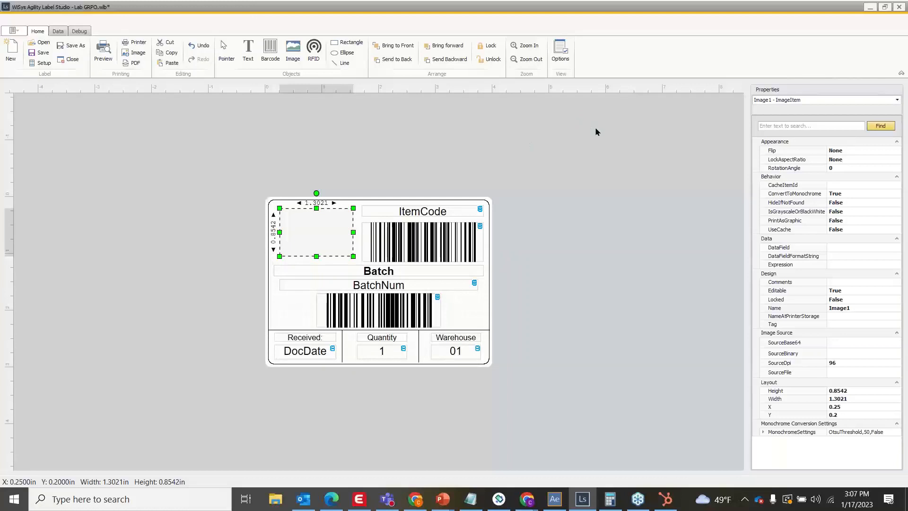
{"action": "left_click", "coordinate": [596, 132]}
Step: Load the WiSys logo picture from the WiSys Logos folder as the image box's SourceBase64
{"action": "left_click", "coordinate": [317, 213]}
{"action": "left_click", "coordinate": [861, 342]}
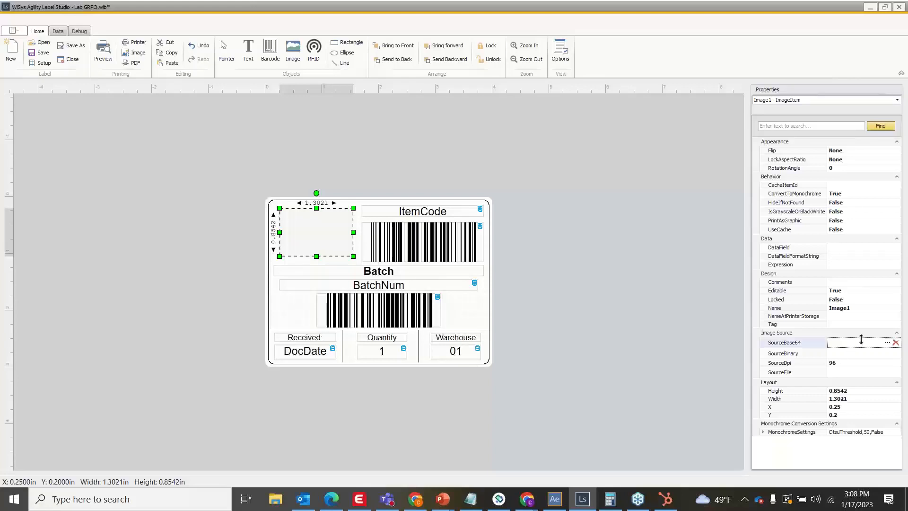
{"action": "left_click", "coordinate": [887, 342]}
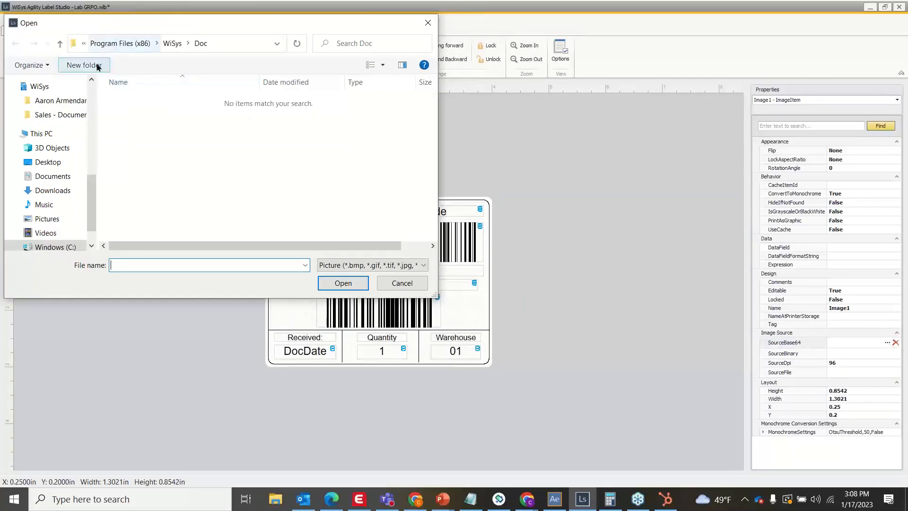
{"action": "scroll", "coordinate": [92, 188], "scroll_direction": "up", "scroll_amount": 5}
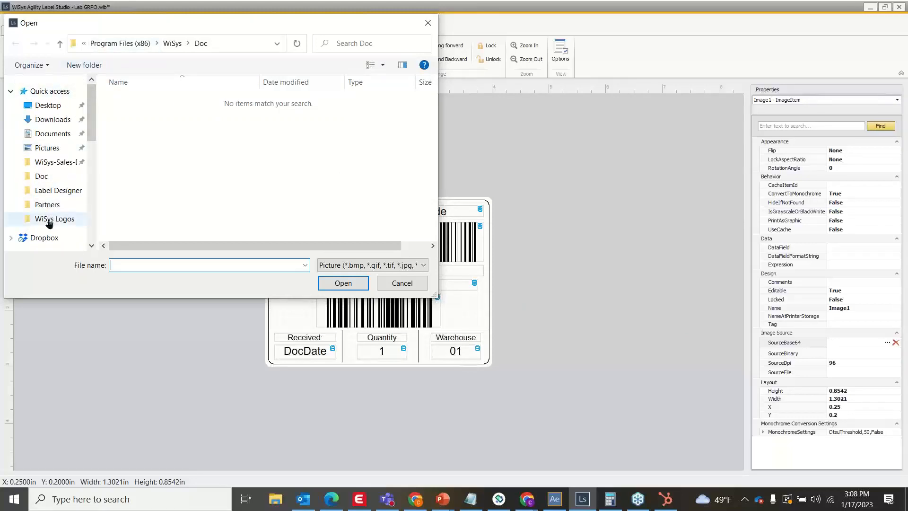
{"action": "left_click", "coordinate": [58, 222]}
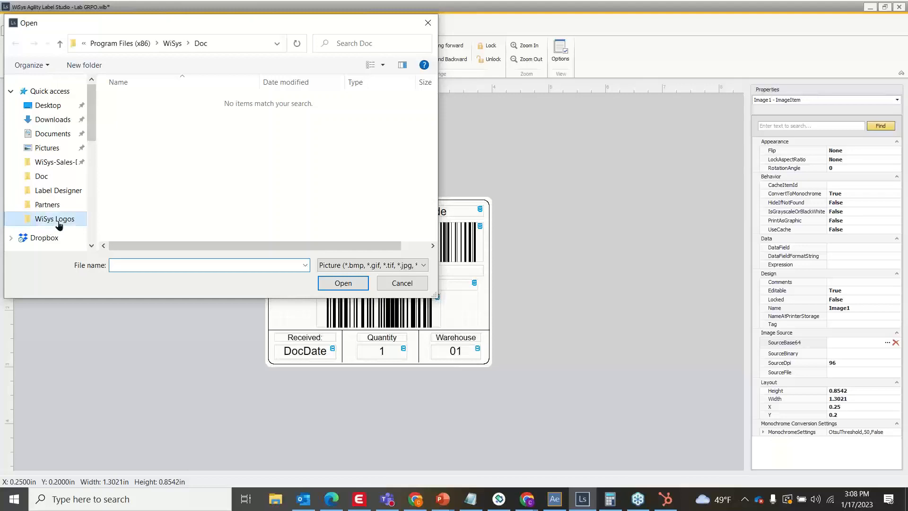
{"action": "double_click", "coordinate": [147, 108]}
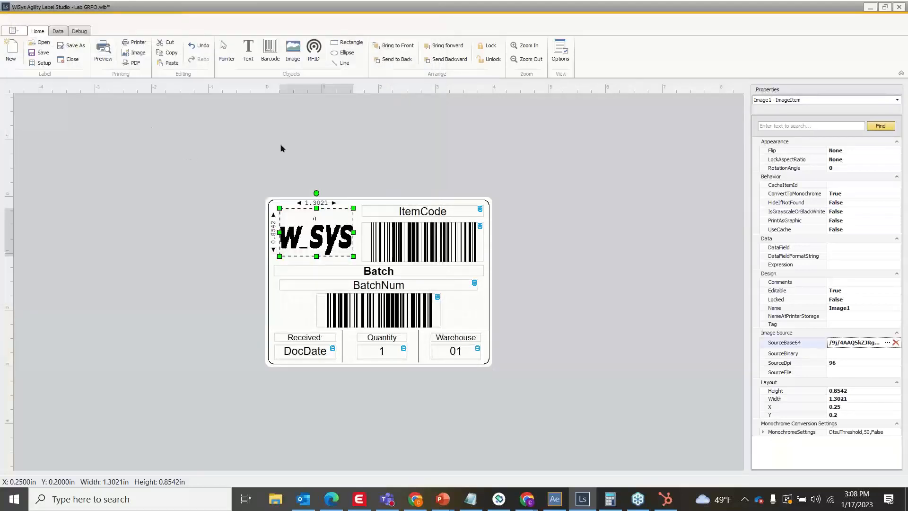
{"action": "left_click", "coordinate": [602, 139]}
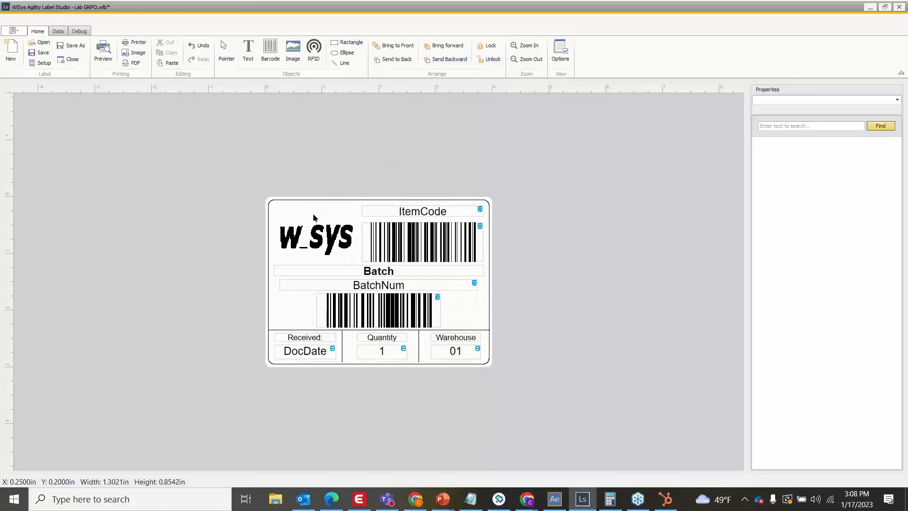
Step: Set ConvertToMonochrome to False for the logo image
{"action": "left_click", "coordinate": [312, 236]}
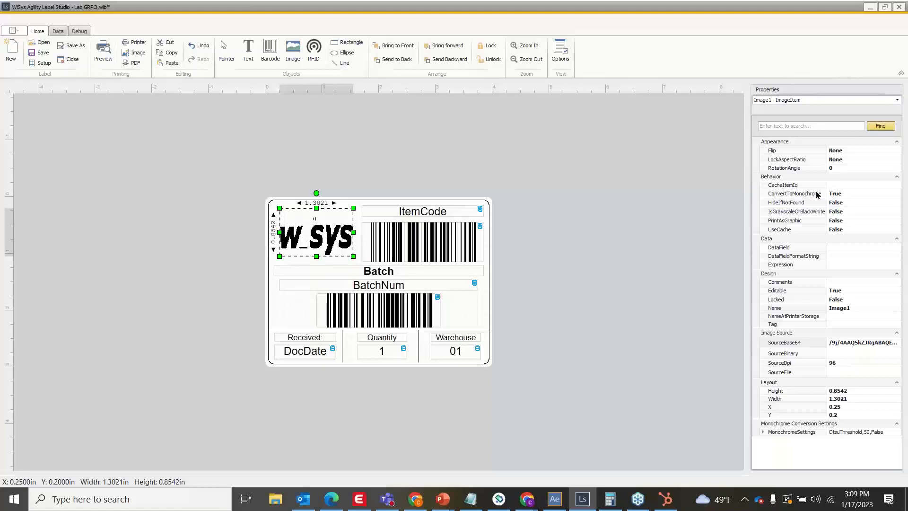
{"action": "left_click", "coordinate": [870, 194]}
{"action": "left_click", "coordinate": [897, 194]}
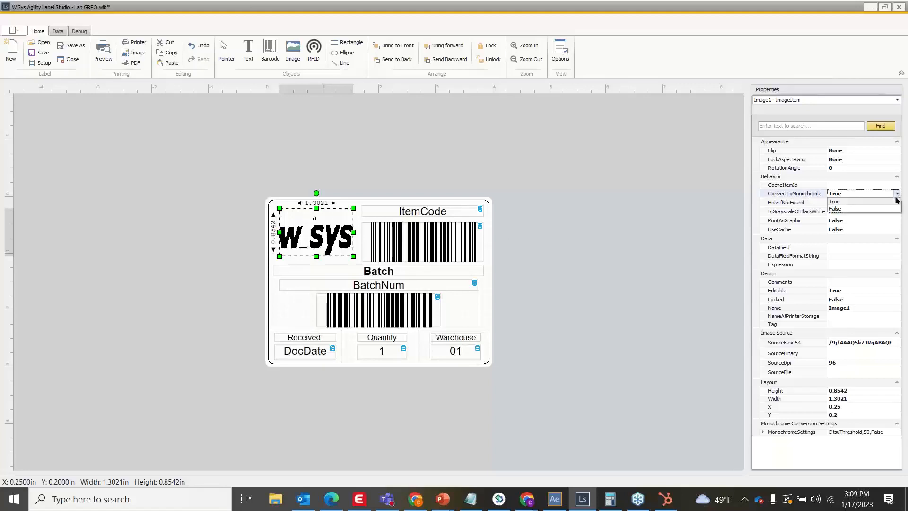
{"action": "left_click", "coordinate": [869, 209]}
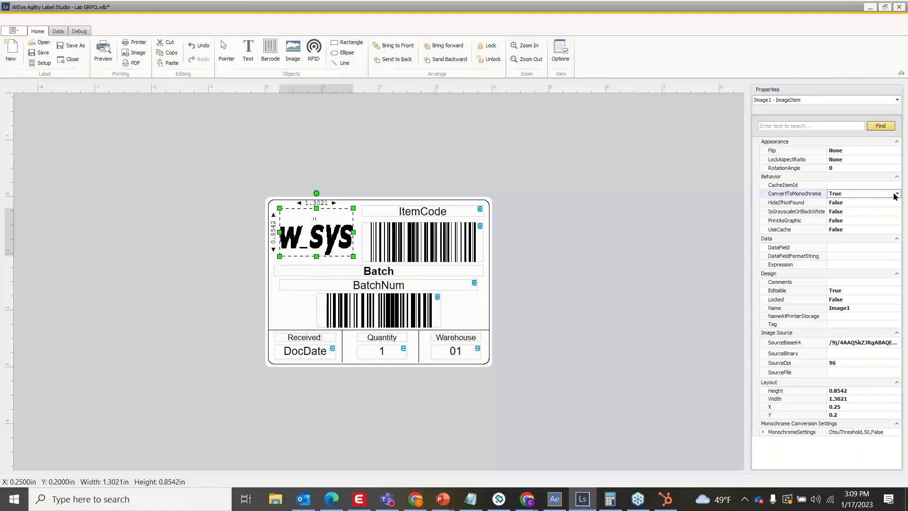
{"action": "left_click", "coordinate": [898, 193]}
{"action": "left_click", "coordinate": [874, 211]}
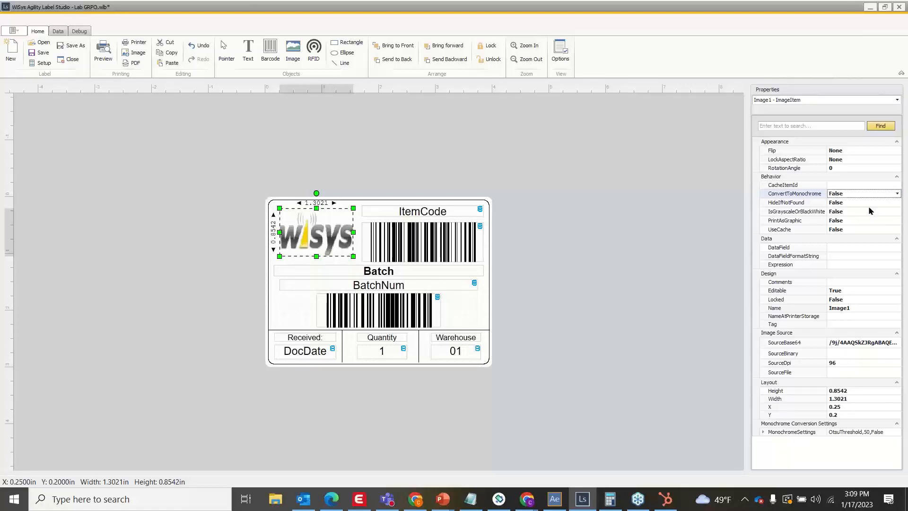
{"action": "left_click", "coordinate": [645, 171]}
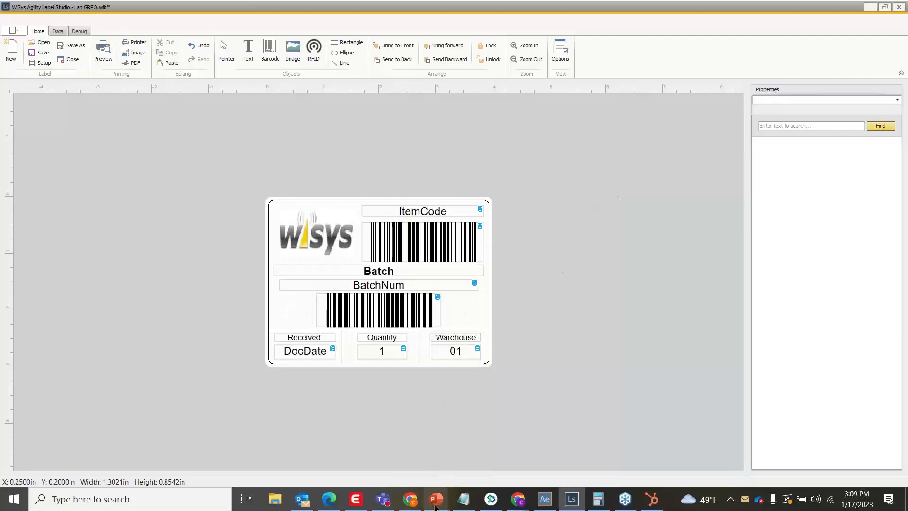
{"action": "mouse_move", "coordinate": [437, 504]}
{"action": "left_click", "coordinate": [515, 473]}
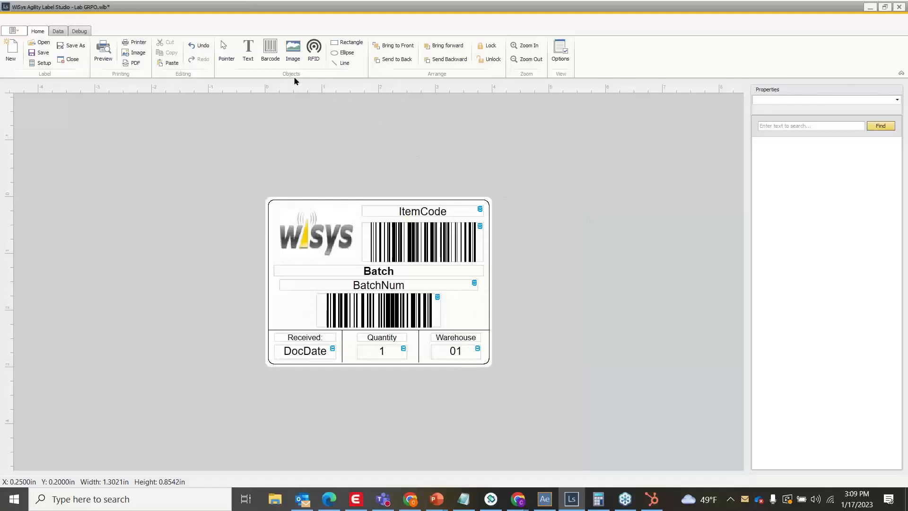
{"action": "left_click", "coordinate": [104, 59]}
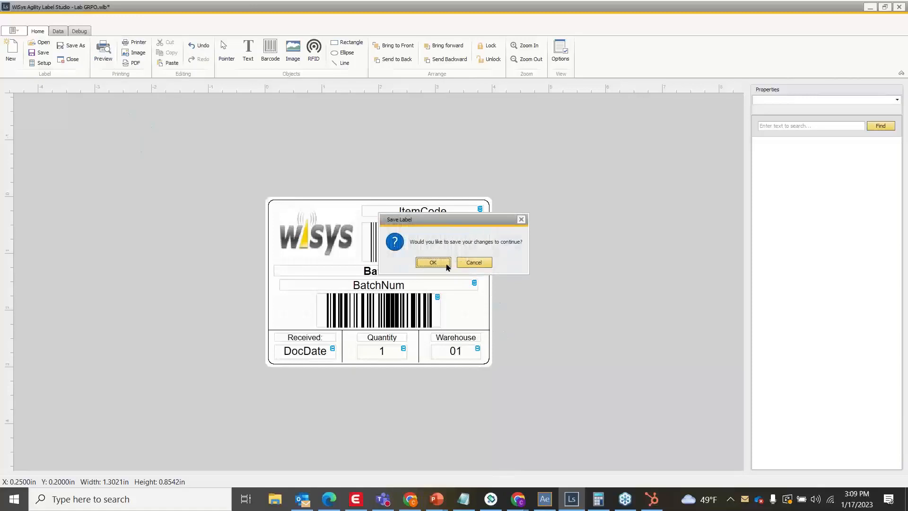
{"action": "left_click", "coordinate": [447, 264]}
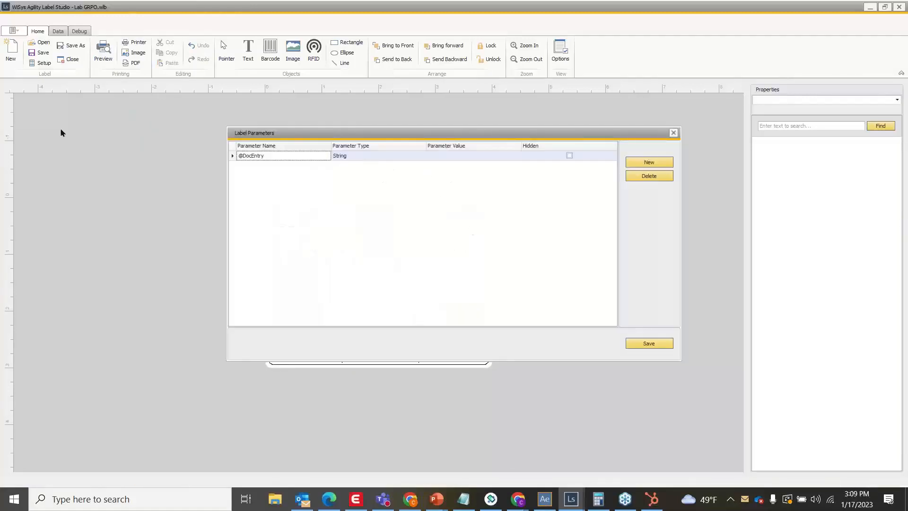
{"action": "left_click", "coordinate": [440, 156]}
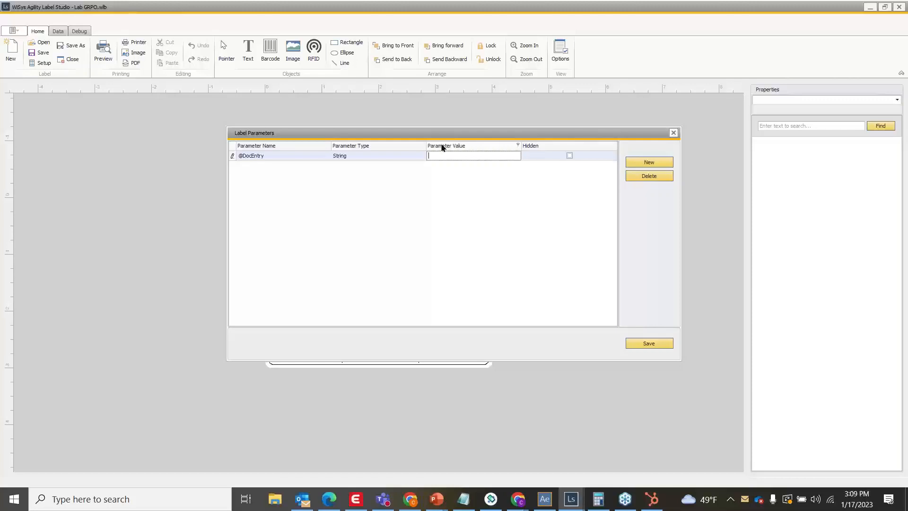
{"action": "type", "text": "845"}
{"action": "left_click", "coordinate": [639, 349]}
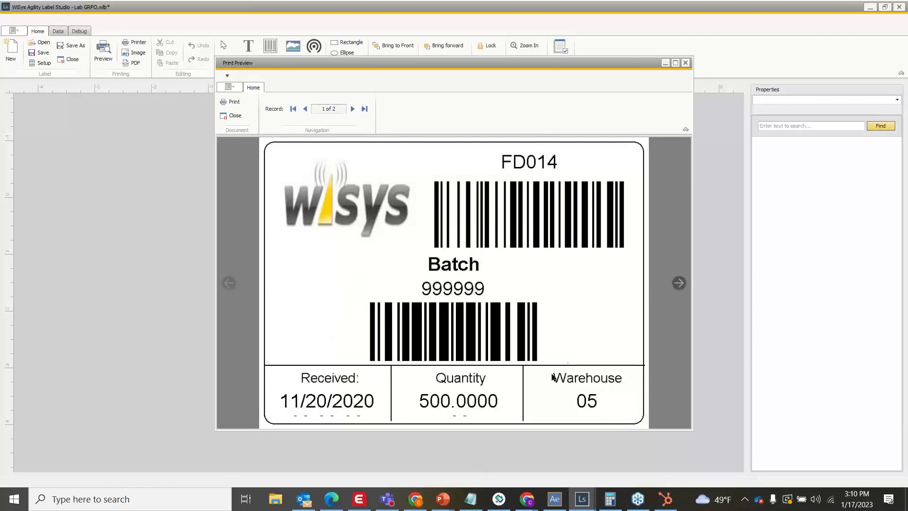
Step: Compare both label records in the print preview and close it
{"action": "left_click", "coordinate": [679, 283]}
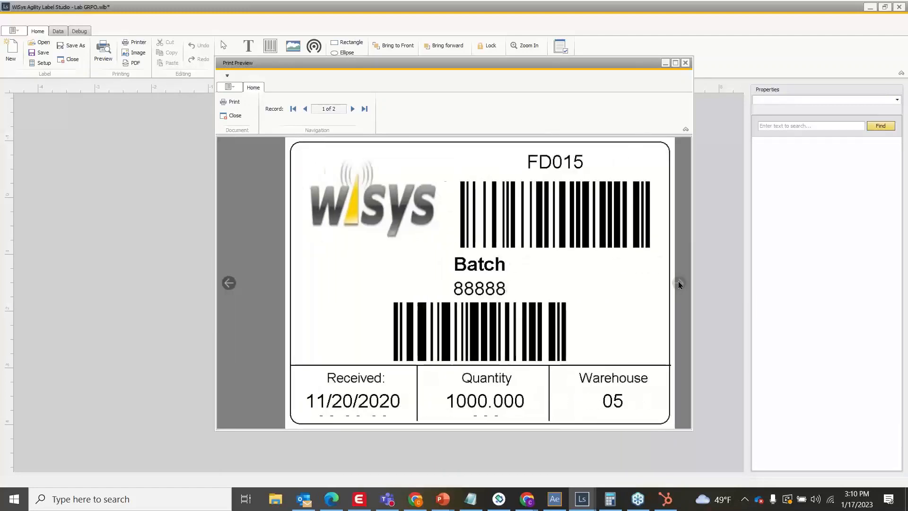
{"action": "left_click", "coordinate": [229, 283]}
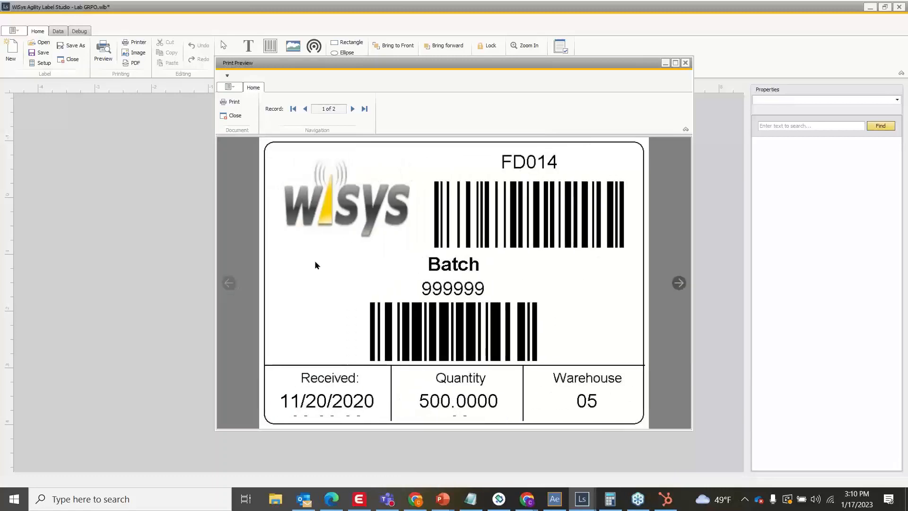
{"action": "left_click", "coordinate": [685, 64]}
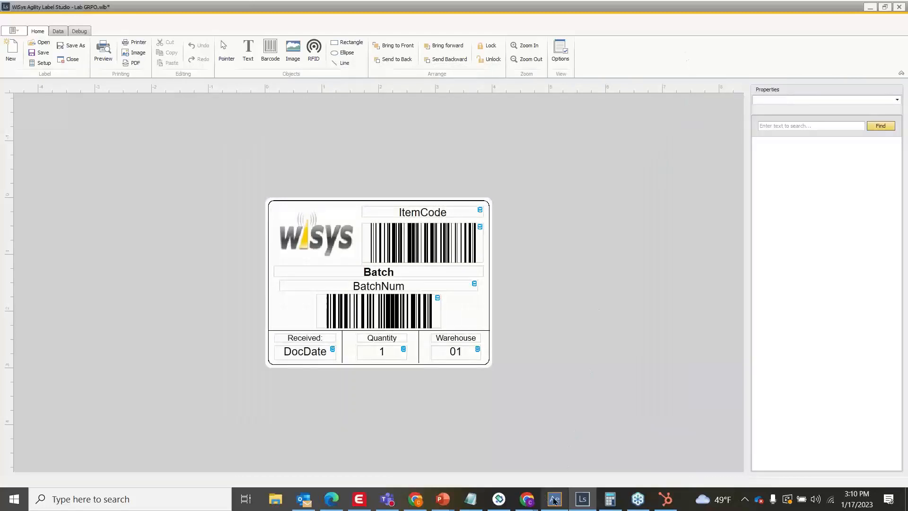
Step: Switch to WiSys Agility Explorer, open the Documents options and expand the PO Receiving documents under Purchasing - A/P
{"action": "mouse_move", "coordinate": [556, 498]}
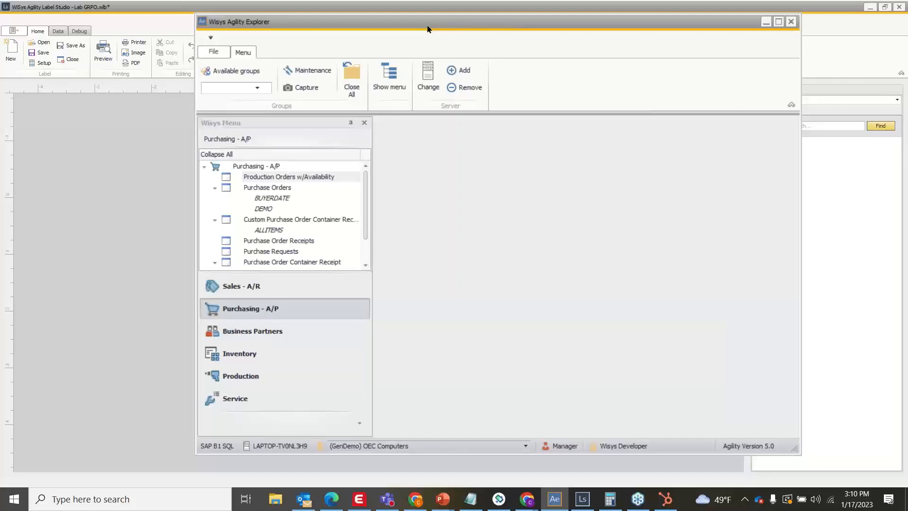
{"action": "left_click", "coordinate": [213, 54]}
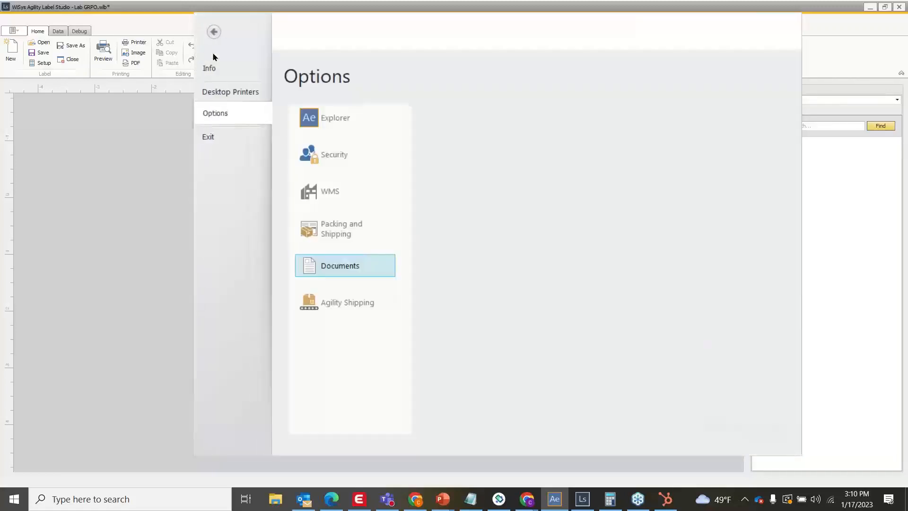
{"action": "left_click", "coordinate": [330, 273]}
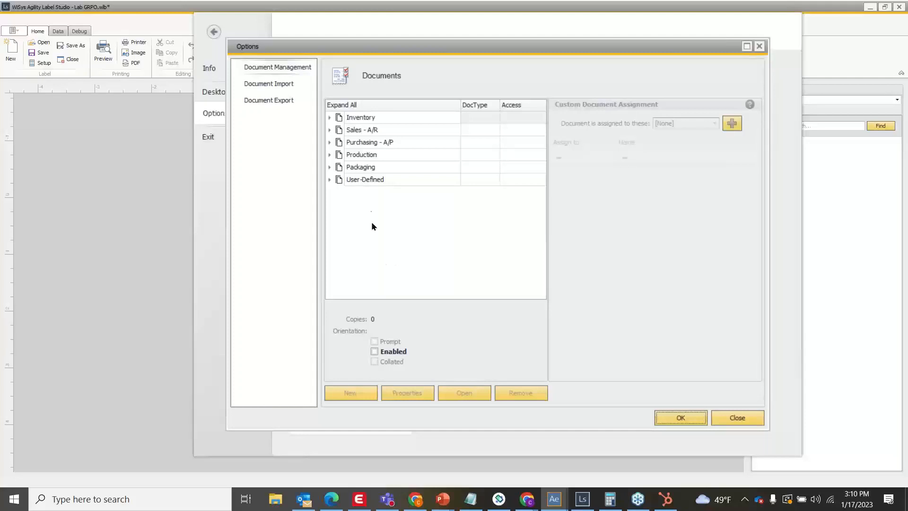
{"action": "left_click", "coordinate": [330, 142]}
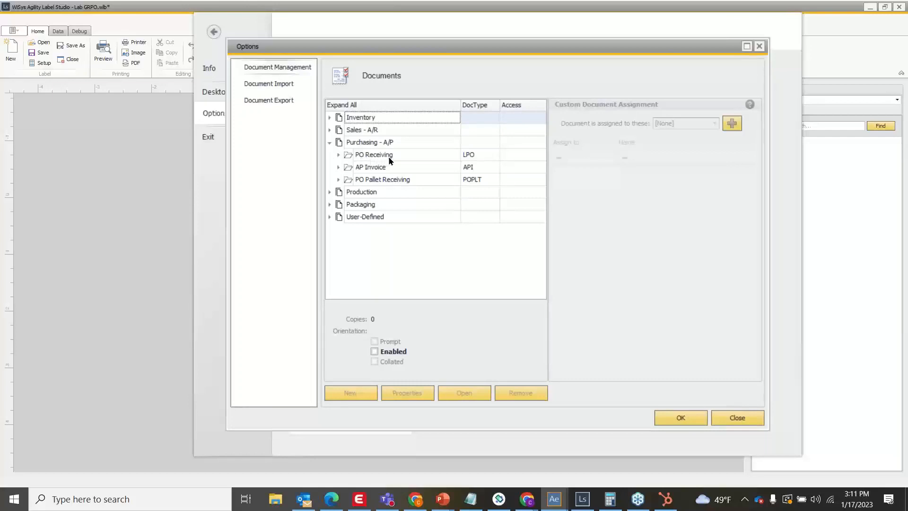
{"action": "left_click", "coordinate": [338, 155]}
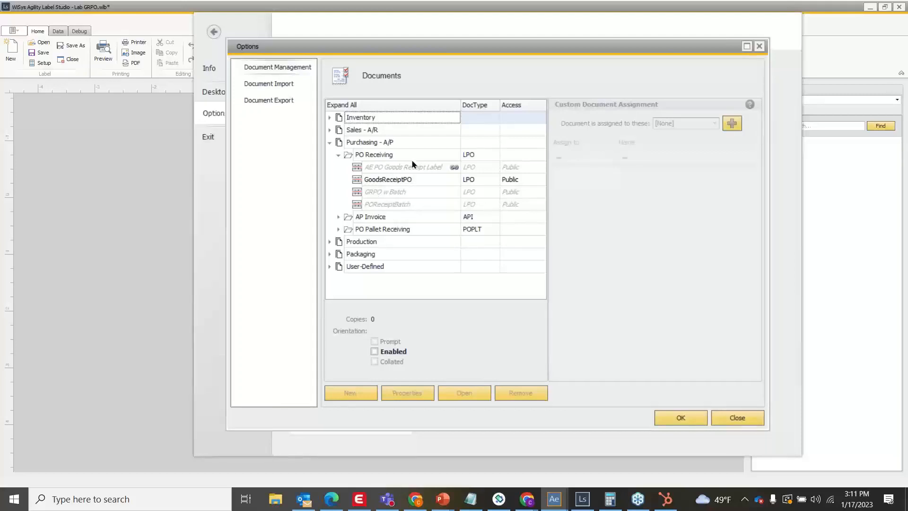
Step: Open the document properties of GoodsReceiptPO under PO Receiving
{"action": "right_click", "coordinate": [390, 183]}
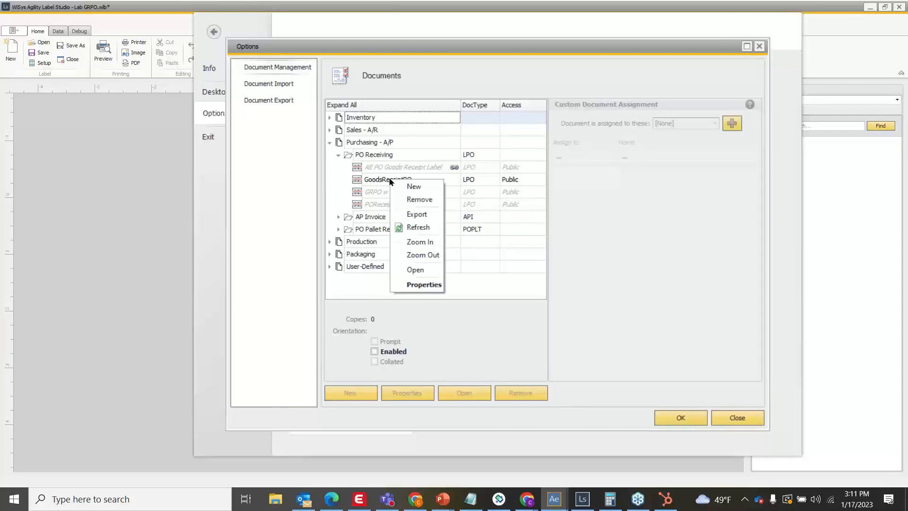
{"action": "left_click", "coordinate": [414, 286]}
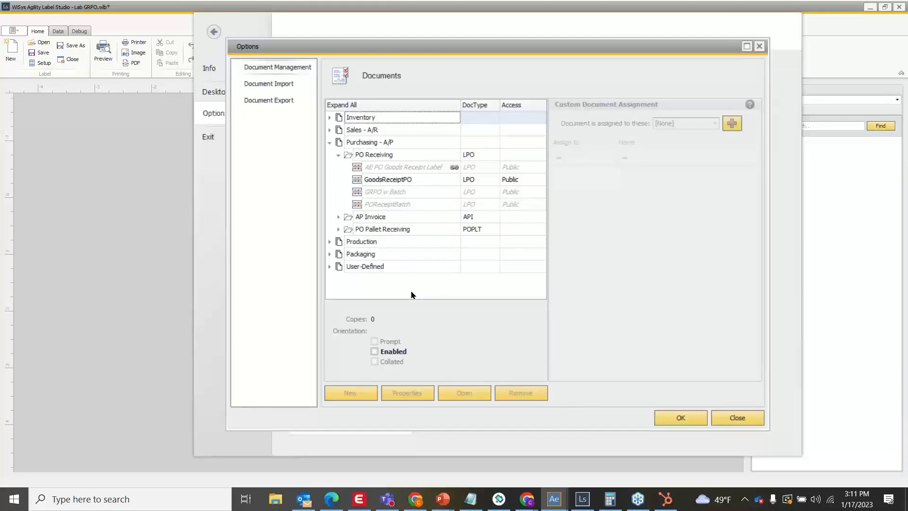
{"action": "left_click", "coordinate": [386, 182]}
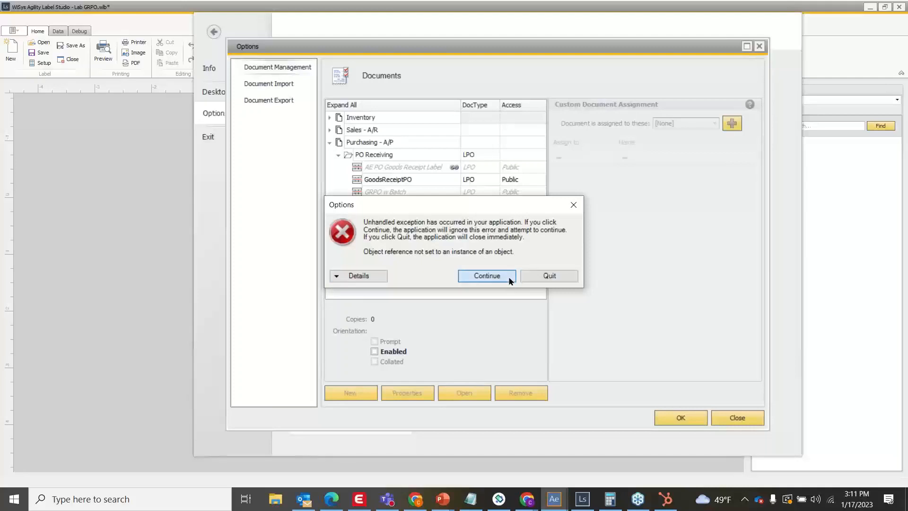
{"action": "left_click", "coordinate": [510, 277]}
{"action": "left_click", "coordinate": [394, 182]}
{"action": "right_click", "coordinate": [393, 182]}
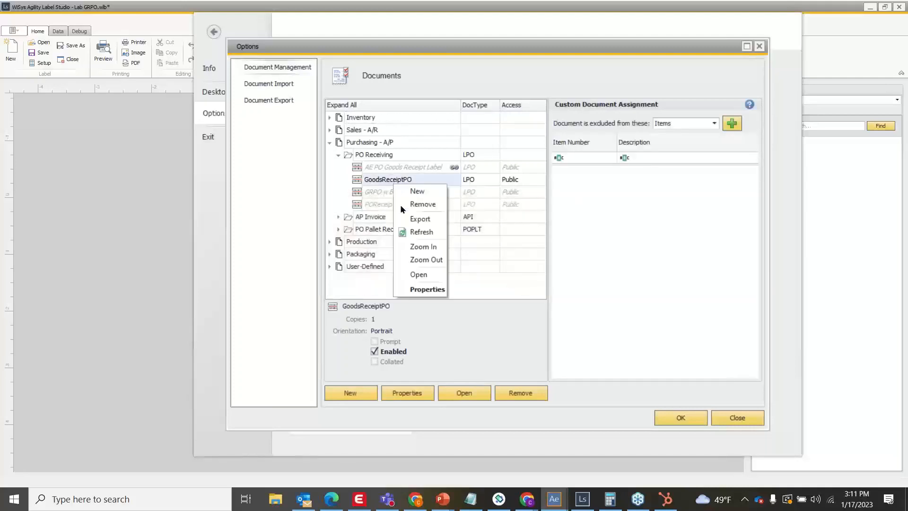
{"action": "left_click", "coordinate": [420, 289]}
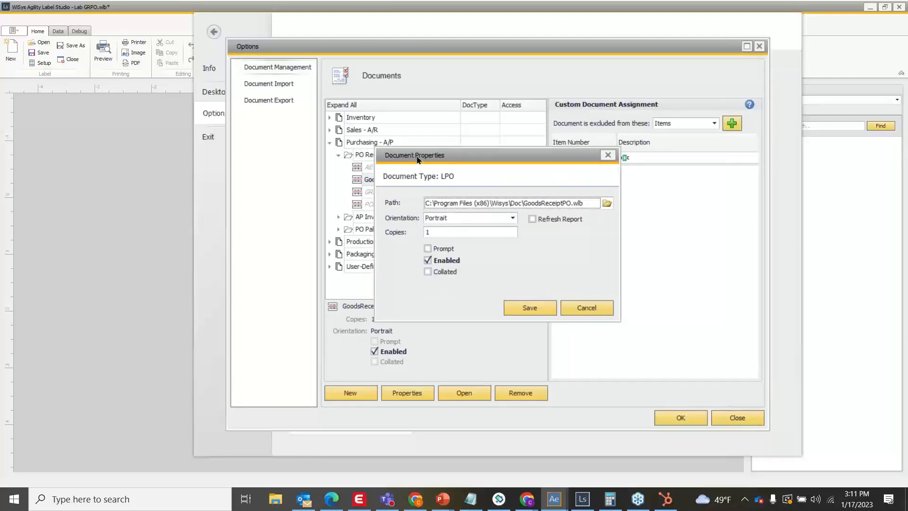
{"action": "left_click_drag", "start_coordinate": [417, 159], "coordinate": [402, 159]}
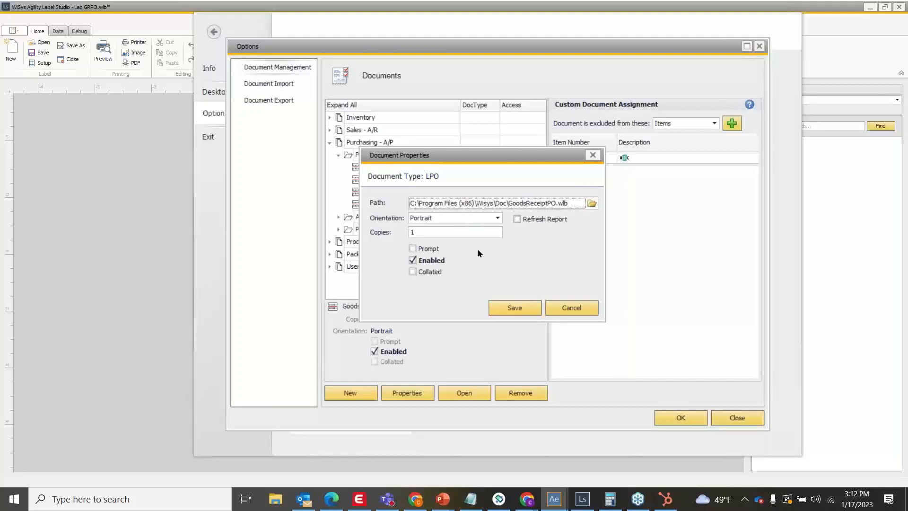
Step: Look at the orientation choices, try 4 copies and the Prompt option for GoodsReceiptPO, restore 1 copy without Prompt, and save
{"action": "left_click", "coordinate": [460, 220]}
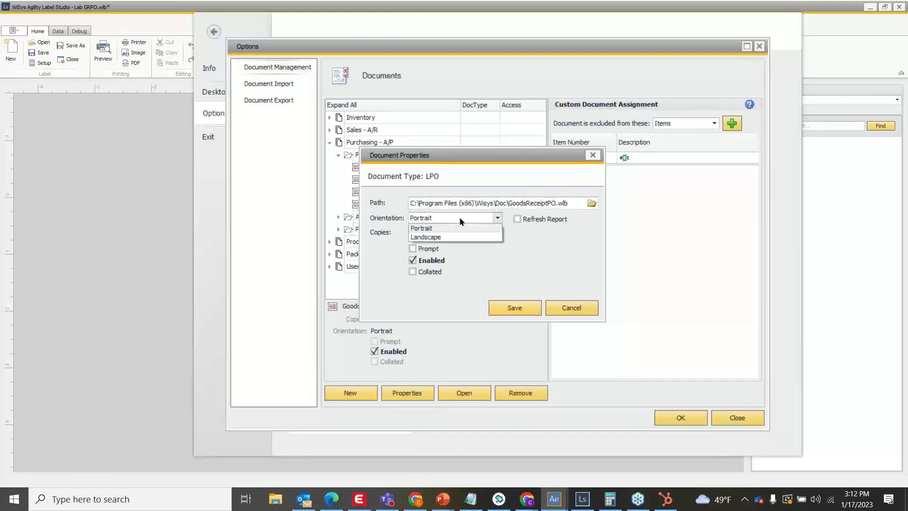
{"action": "left_click", "coordinate": [459, 217]}
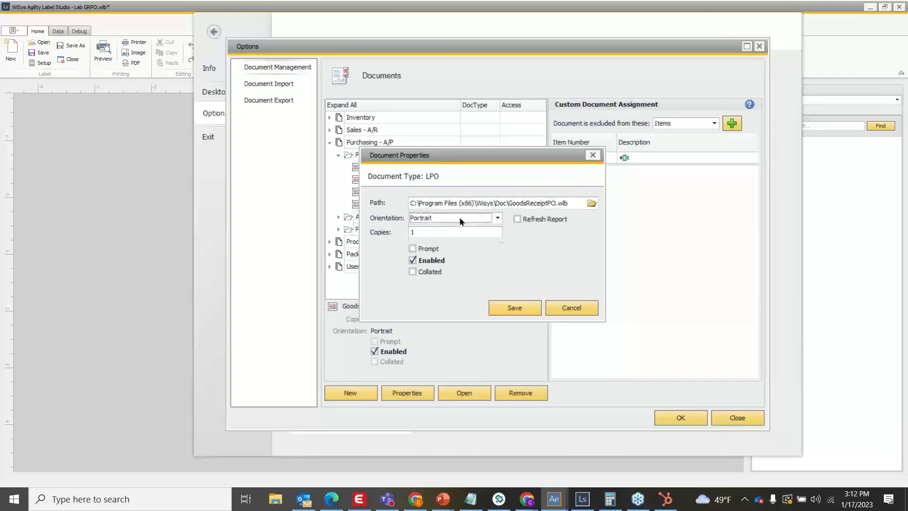
{"action": "left_click", "coordinate": [423, 230]}
{"action": "type", "text": "4"}
{"action": "left_click", "coordinate": [431, 232]}
{"action": "type", "text": "1"}
{"action": "left_click", "coordinate": [413, 249]}
{"action": "left_click", "coordinate": [412, 249]}
{"action": "left_click", "coordinate": [501, 308]}
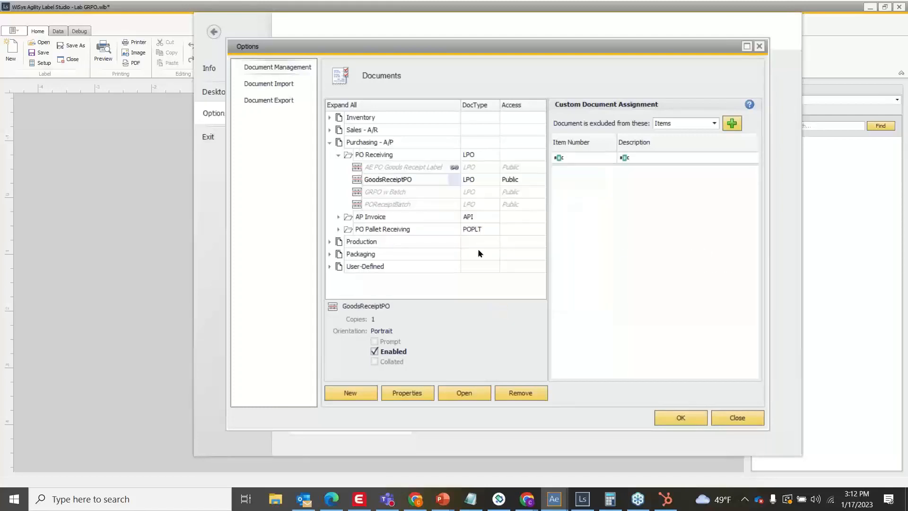
Step: Disable the GoodsReceiptPO document in its properties and save
{"action": "right_click", "coordinate": [420, 180]}
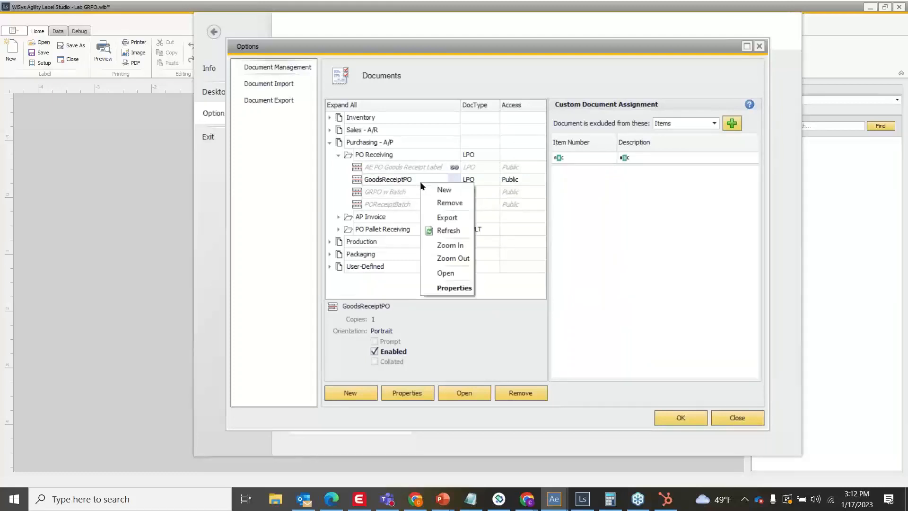
{"action": "left_click", "coordinate": [448, 288]}
{"action": "left_click", "coordinate": [428, 260]}
{"action": "left_click_drag", "start_coordinate": [453, 156], "coordinate": [439, 208]}
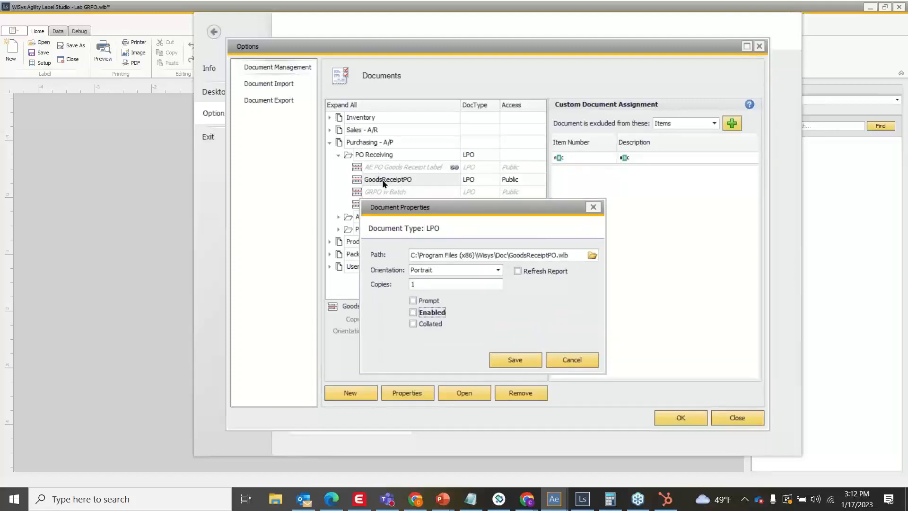
{"action": "left_click", "coordinate": [496, 354]}
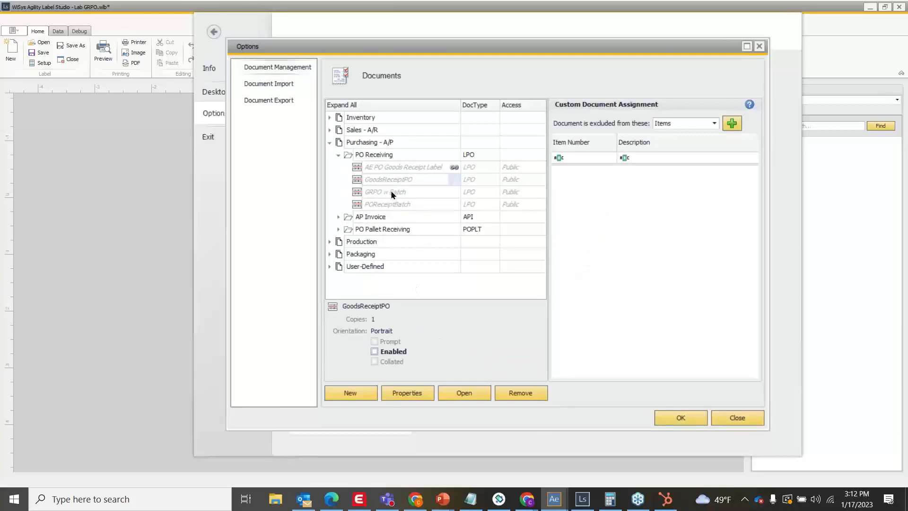
Step: Add the WiSys Agility label Lab GRPO.wlb from the Doc folder as a new enabled PO Receiving document, portrait with 1 copy
{"action": "right_click", "coordinate": [382, 159]}
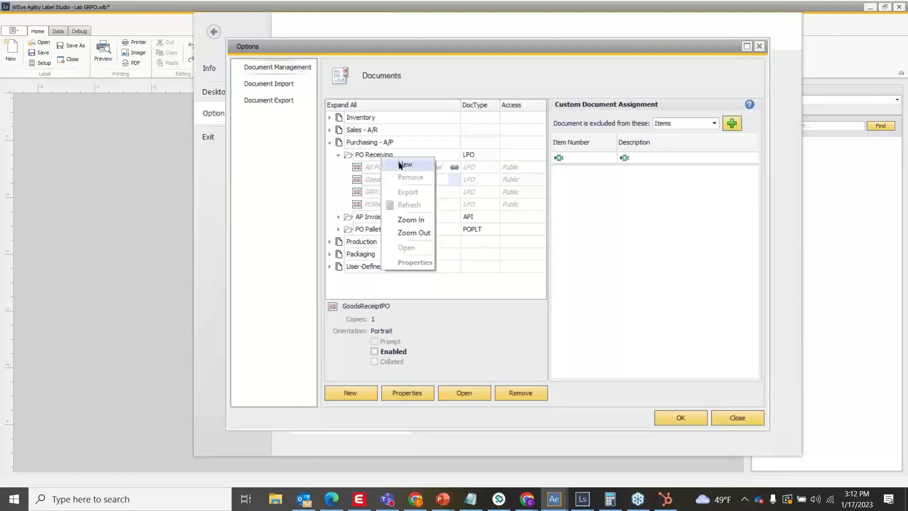
{"action": "left_click", "coordinate": [400, 165]}
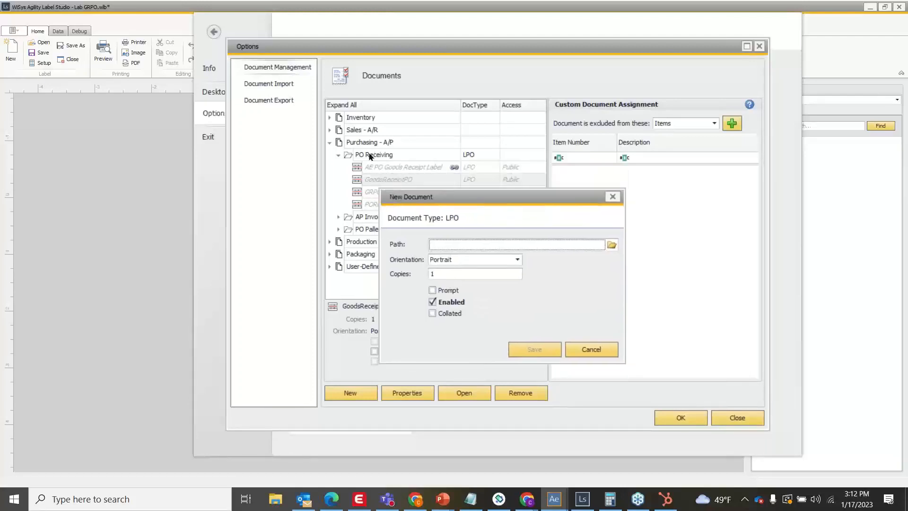
{"action": "left_click", "coordinate": [611, 245]}
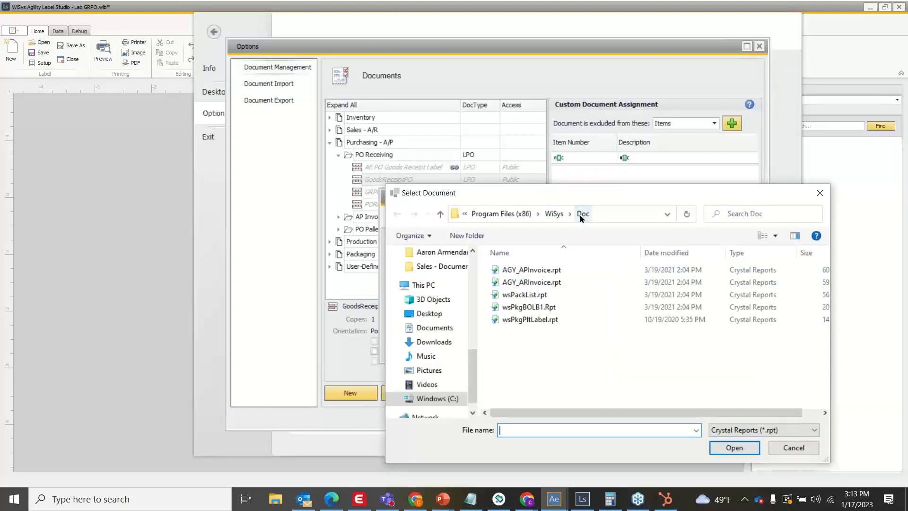
{"action": "left_click", "coordinate": [788, 432]}
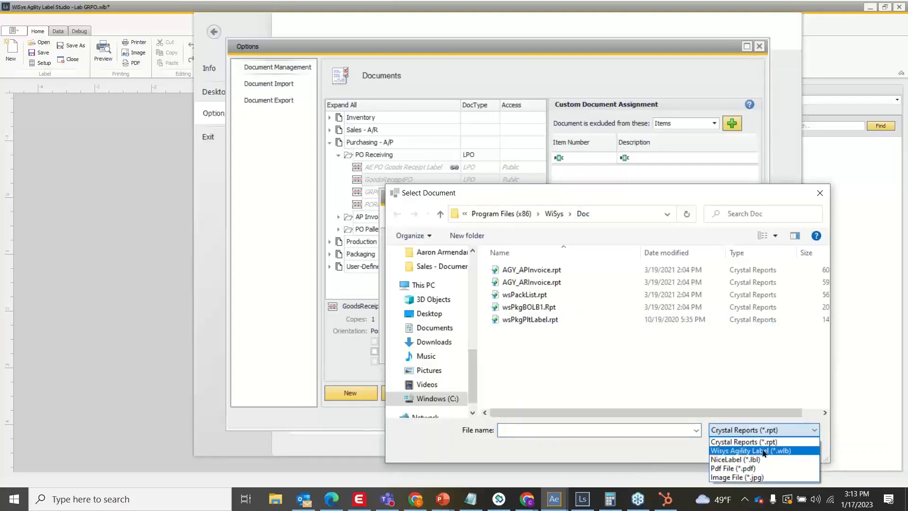
{"action": "left_click", "coordinate": [763, 452]}
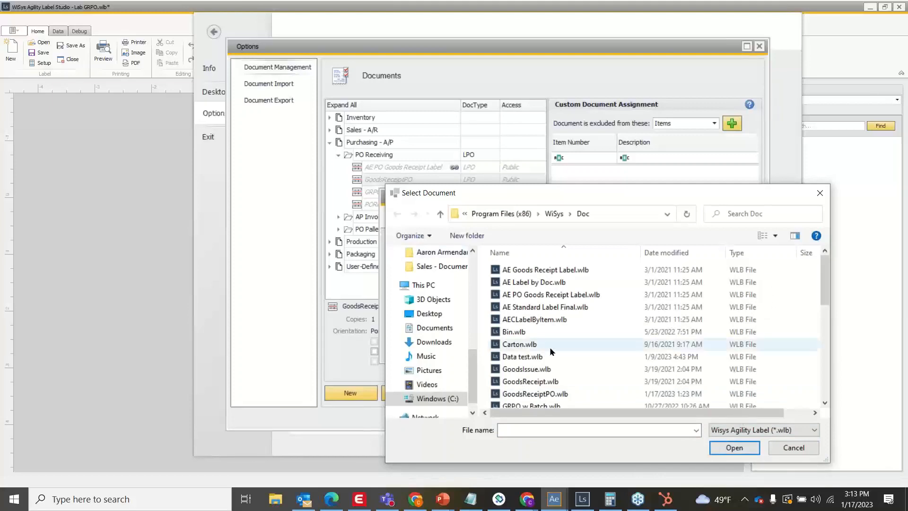
{"action": "scroll", "coordinate": [565, 337], "scroll_direction": "down", "scroll_amount": 2}
{"action": "scroll", "coordinate": [565, 337], "scroll_direction": "down", "scroll_amount": 1}
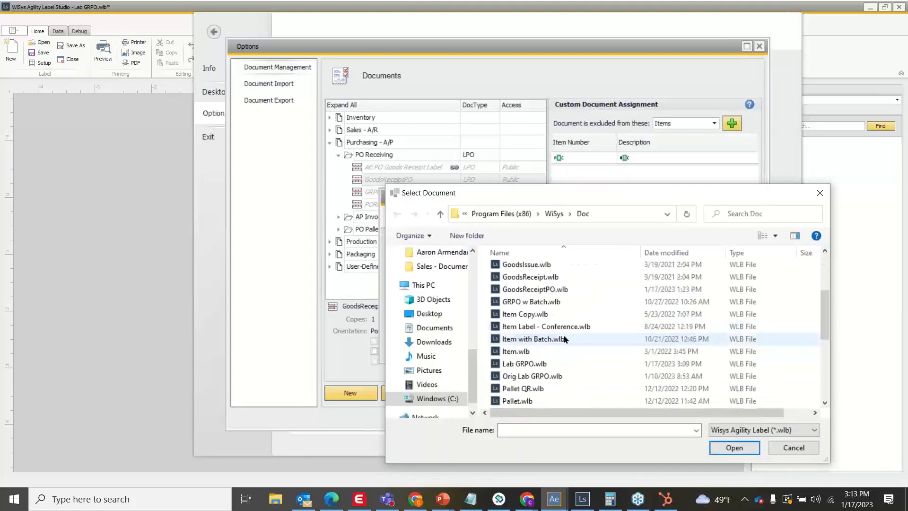
{"action": "left_click", "coordinate": [542, 368]}
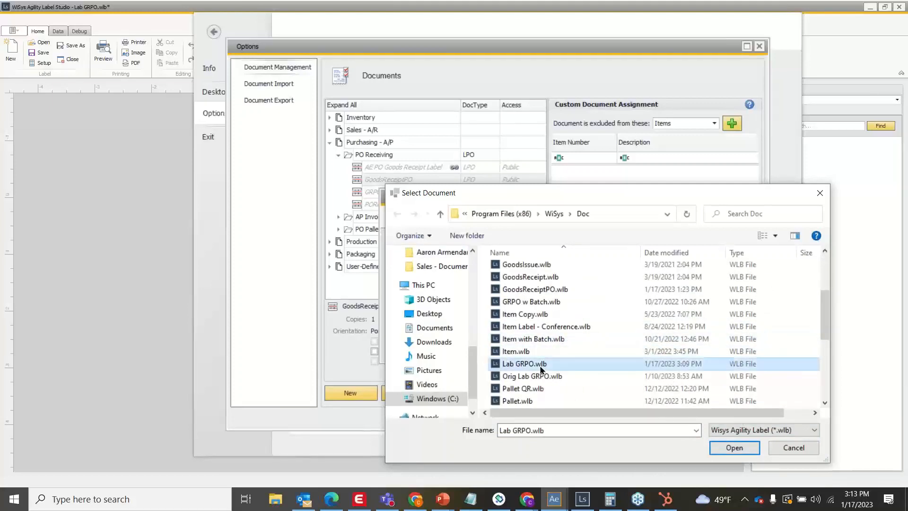
{"action": "left_click", "coordinate": [745, 446]}
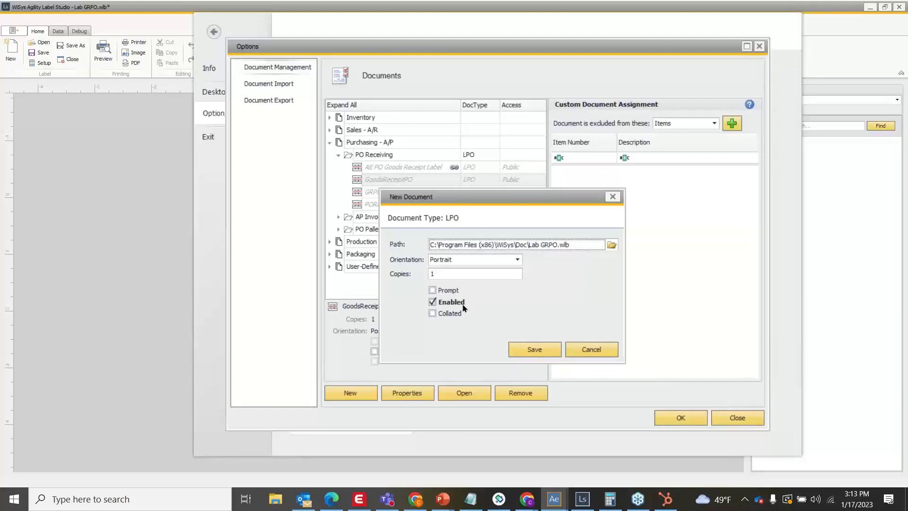
{"action": "left_click", "coordinate": [530, 350]}
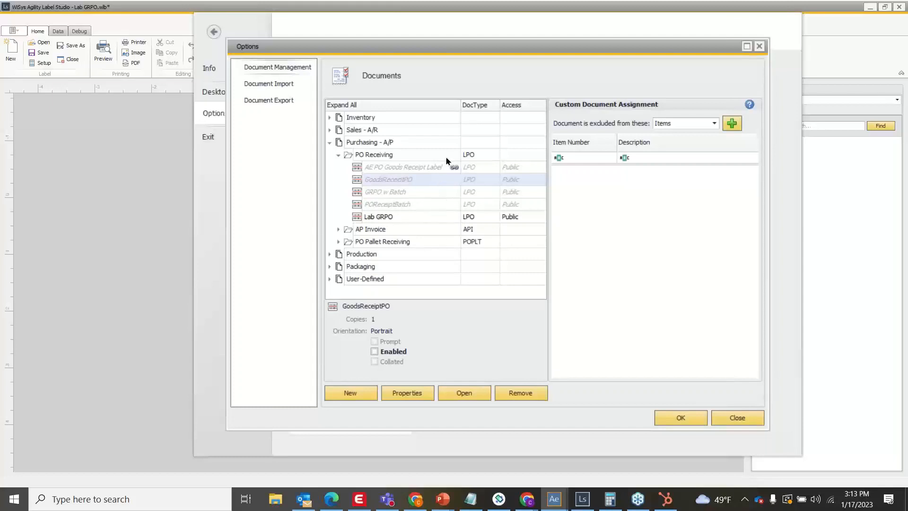
{"action": "right_click", "coordinate": [370, 151]}
{"action": "right_click", "coordinate": [365, 152]}
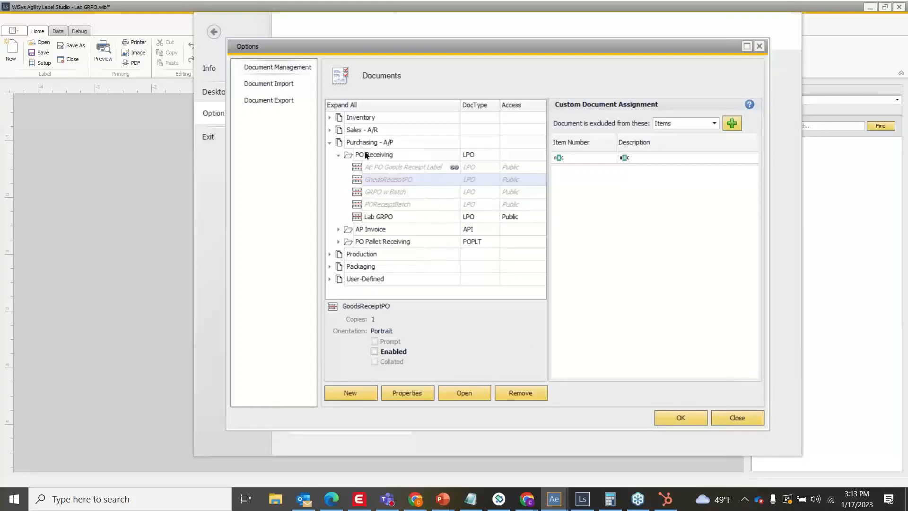
Step: Select the Lab GRPO document under PO Receiving, confirm the document options, and return to the main Explorer window
{"action": "left_click", "coordinate": [338, 186]}
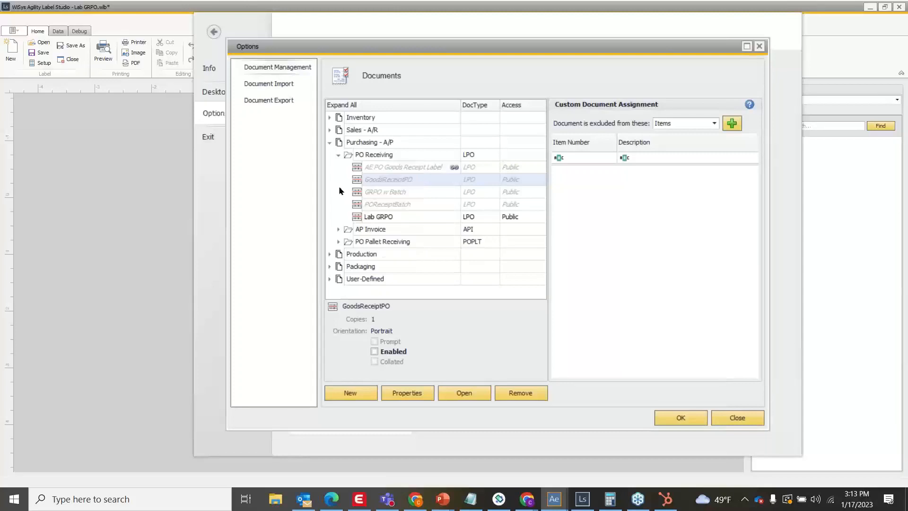
{"action": "left_click", "coordinate": [378, 218]}
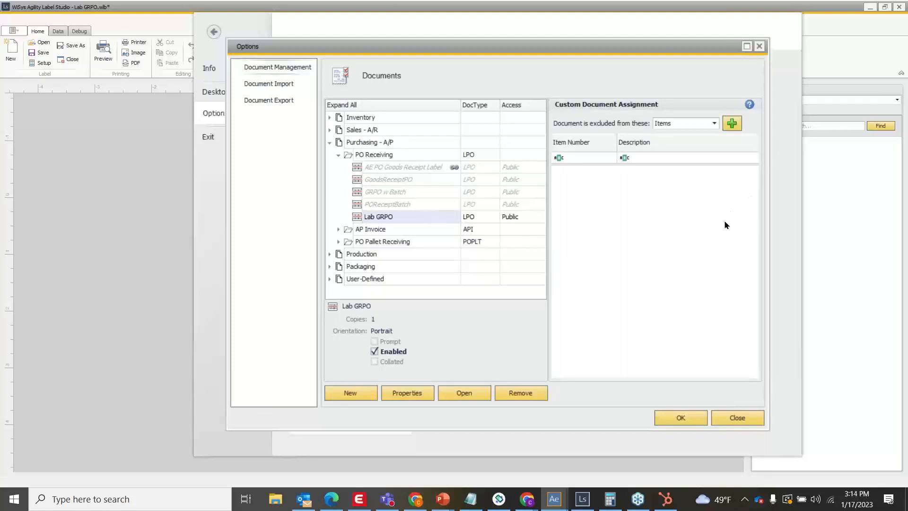
{"action": "left_click", "coordinate": [681, 417]}
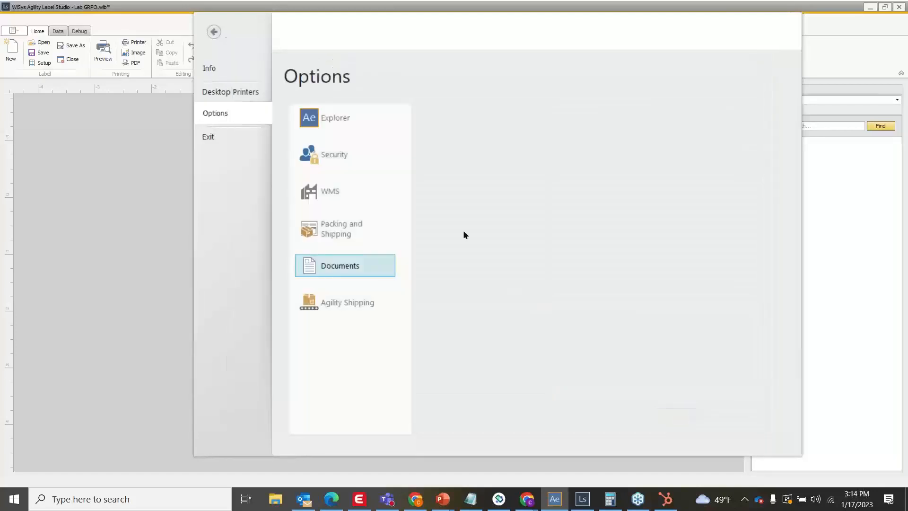
{"action": "left_click", "coordinate": [214, 32]}
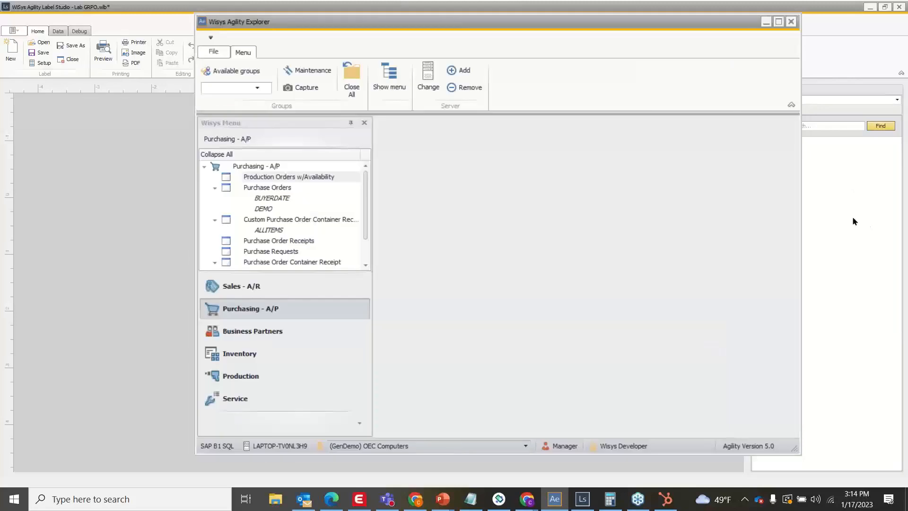
Step: Switch to the Agility 360 mobile device emulator, move it beside the label, and open the Goods Receipt PO application
{"action": "left_click", "coordinate": [846, 210]}
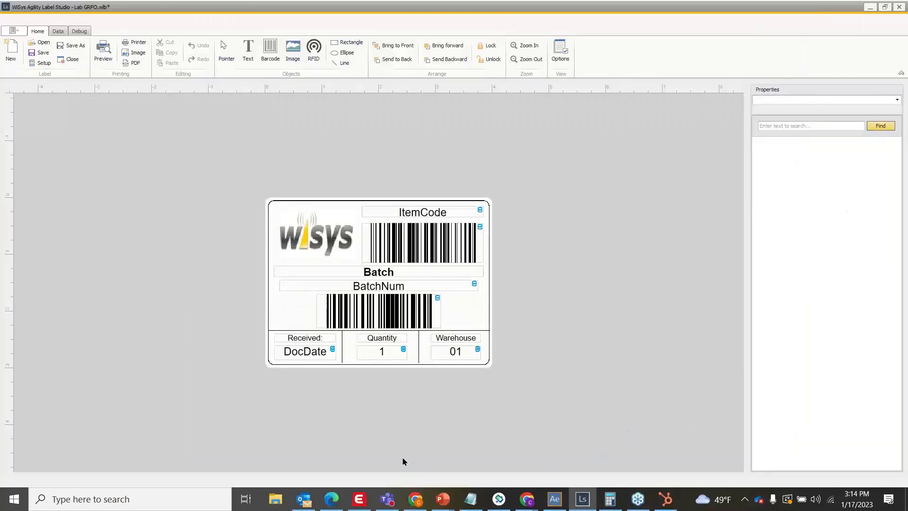
{"action": "left_click", "coordinate": [498, 497]}
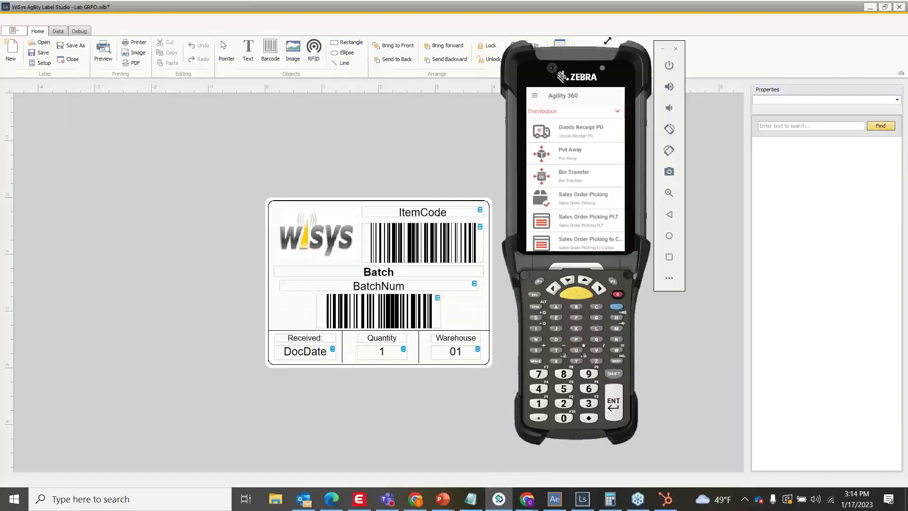
{"action": "left_click_drag", "start_coordinate": [597, 67], "coordinate": [576, 70]}
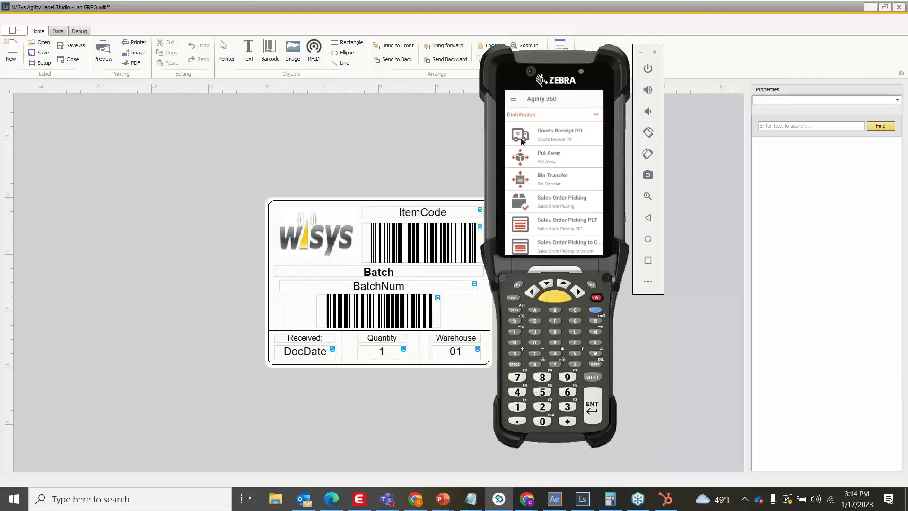
{"action": "left_click", "coordinate": [556, 134]}
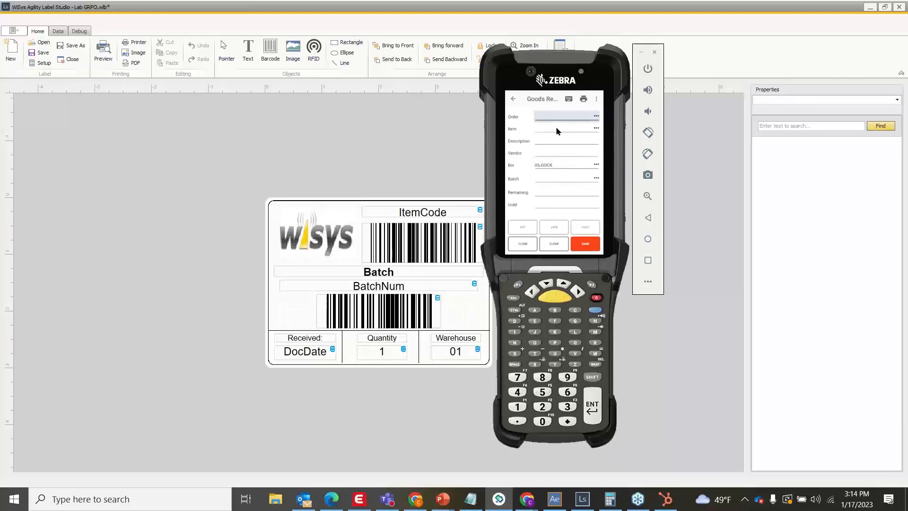
Step: Enter the purchase order number, item B10000 and batch B000 in the goods receipt, and save the line
{"action": "type", "text": "852"}
{"action": "key", "text": "Return"}
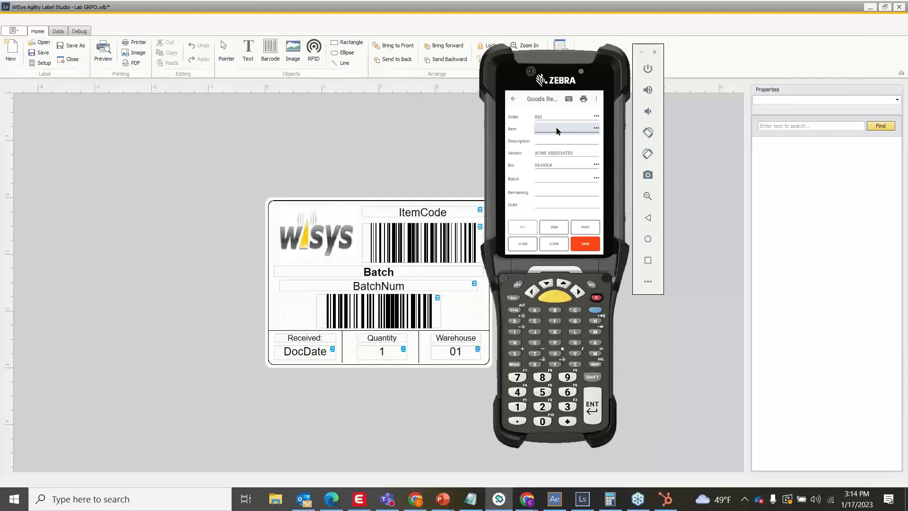
{"action": "type", "text": "B10000"}
{"action": "key", "text": "Return"}
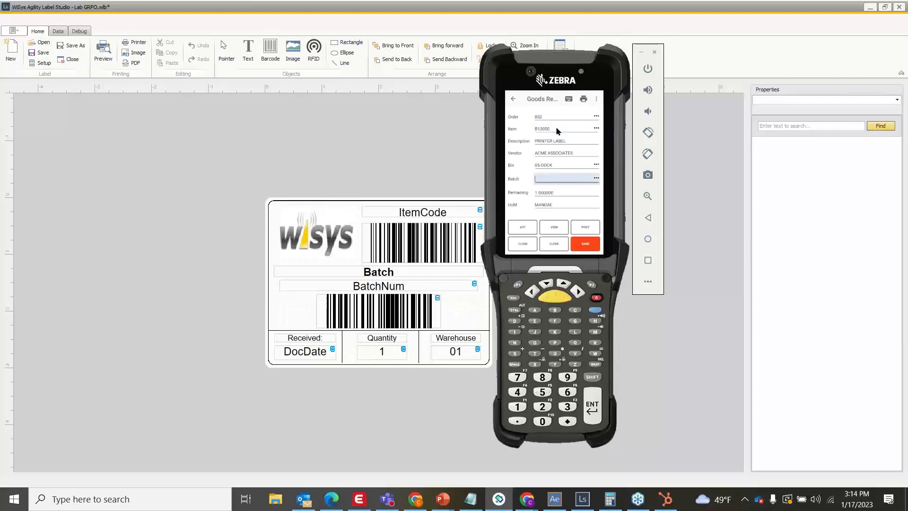
{"action": "type", "text": "B000"}
{"action": "key", "text": "Return"}
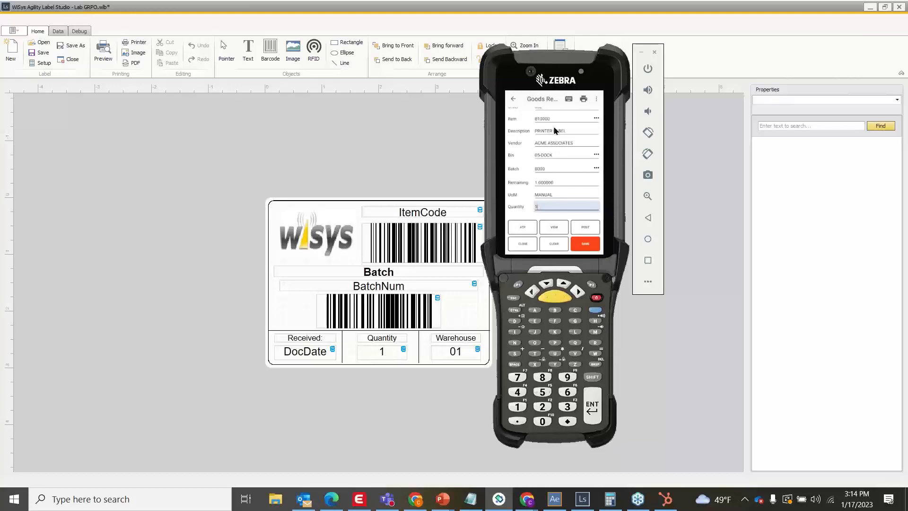
{"action": "left_click", "coordinate": [588, 250]}
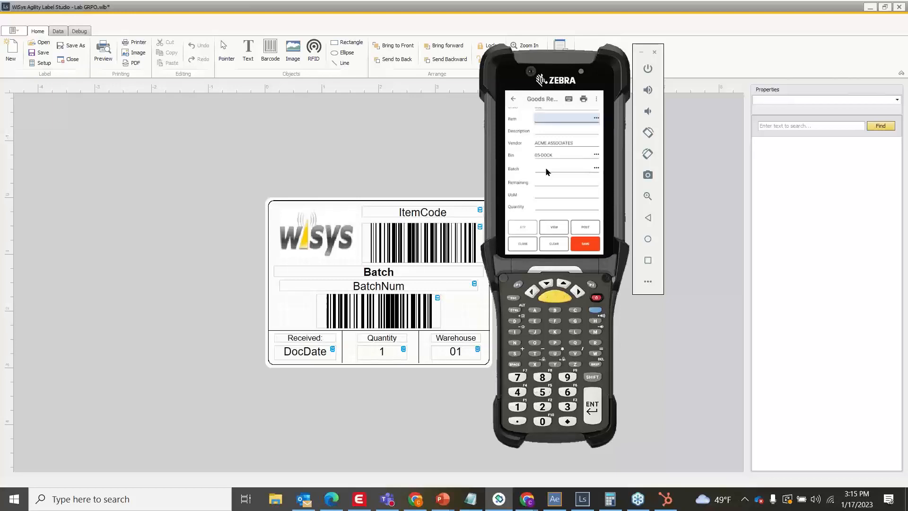
Step: Post the goods receipt and output the Lab GRPO label with Print To Screen
{"action": "scroll", "coordinate": [546, 171], "scroll_direction": "up", "scroll_amount": 1}
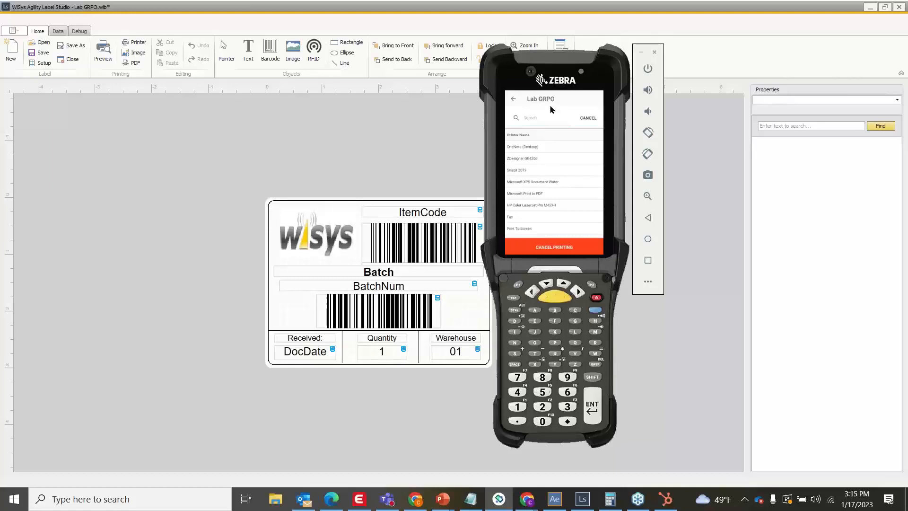
{"action": "left_click", "coordinate": [522, 229]}
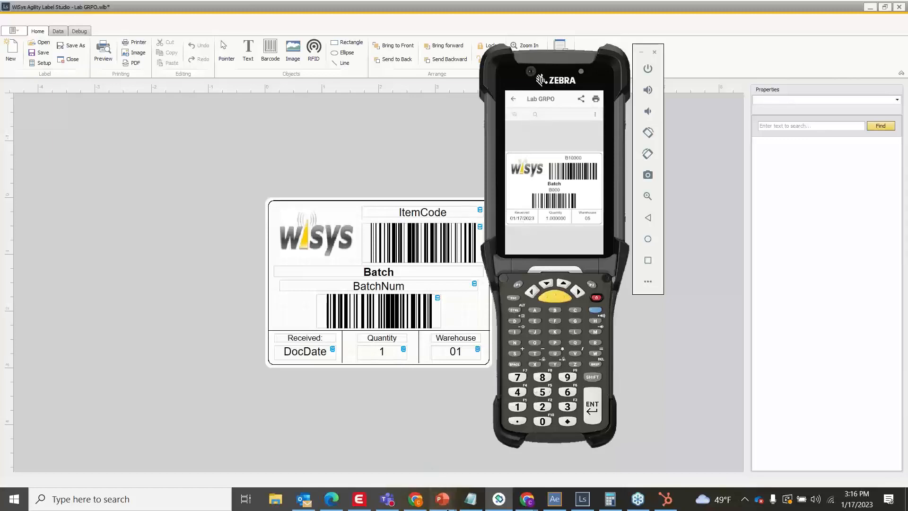
Step: Switch to the PowerPoint slide show and advance to the What We Covered Today slide
{"action": "mouse_move", "coordinate": [442, 498]}
{"action": "left_click", "coordinate": [475, 458]}
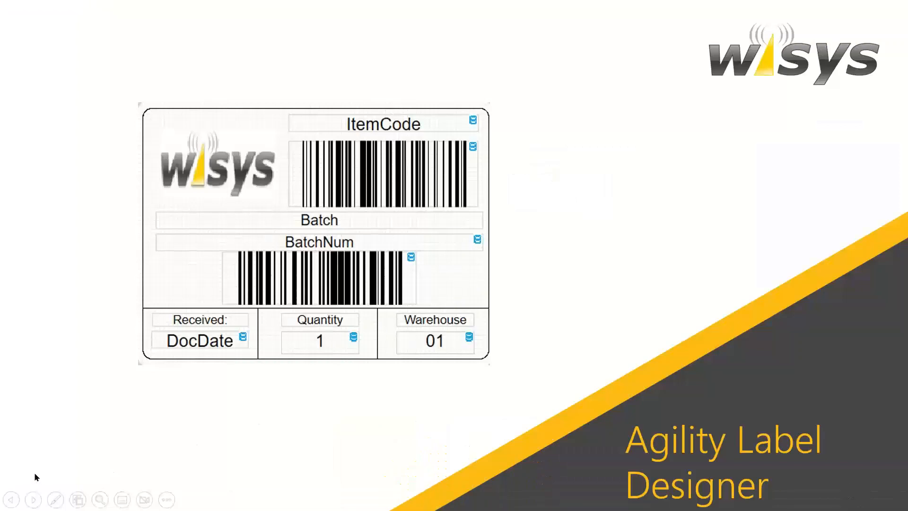
{"action": "left_click", "coordinate": [33, 501]}
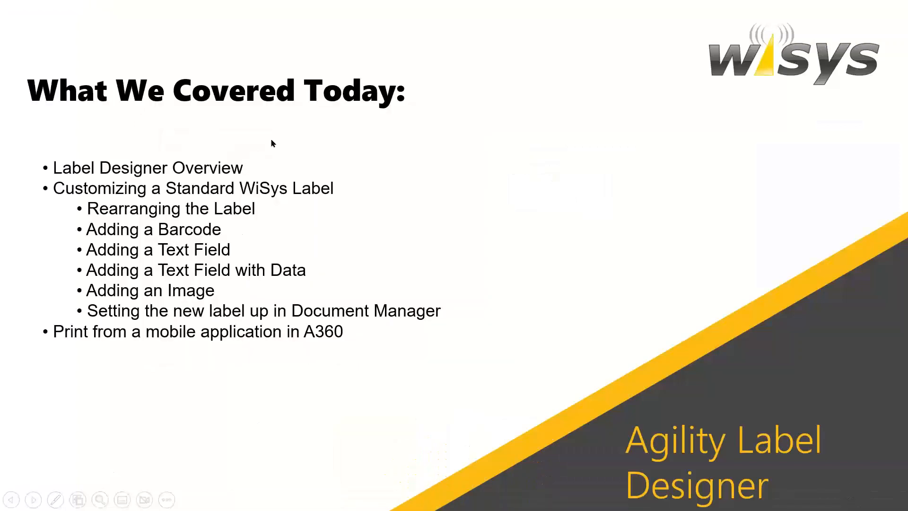